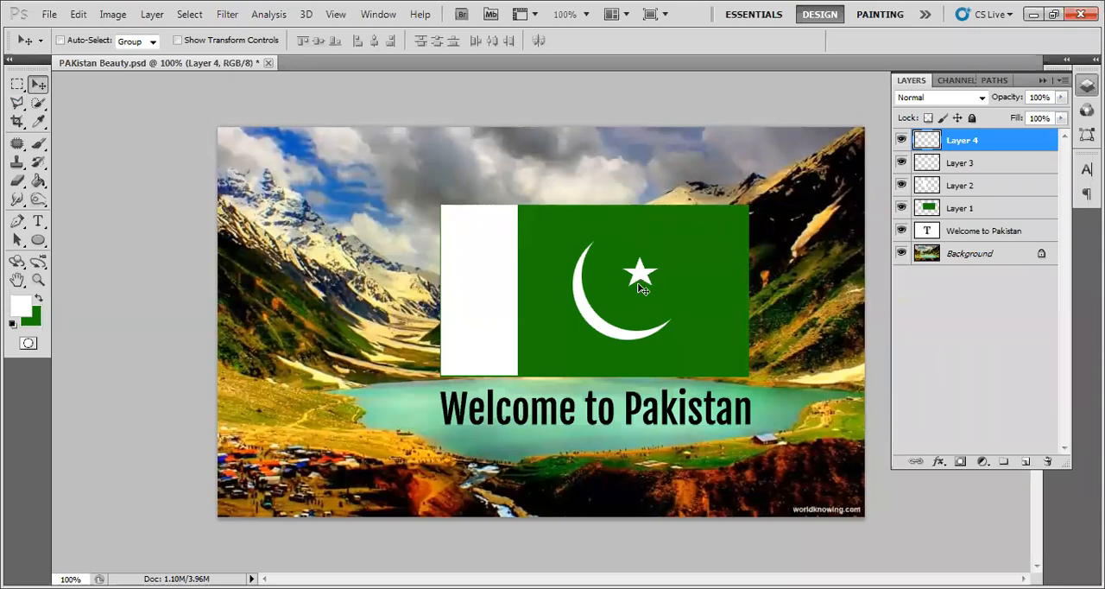
- Toggle the visibility of the "Welcome to Pakistan" text layer and Layer 1 off and on to see what each contains
{"action": "left_click", "coordinate": [1016, 335]}
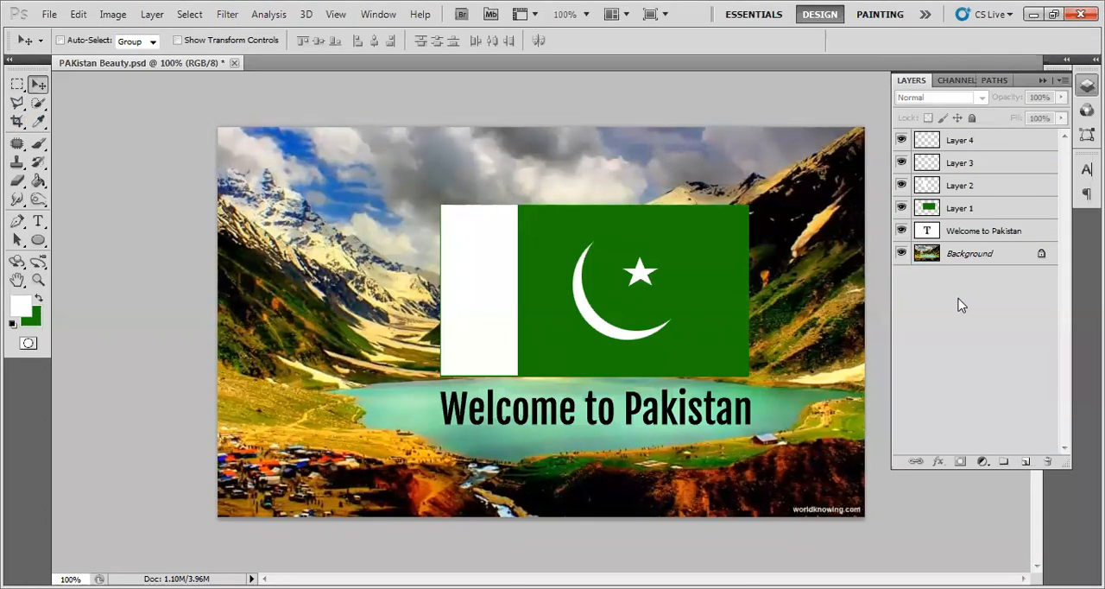
{"action": "left_click", "coordinate": [957, 235]}
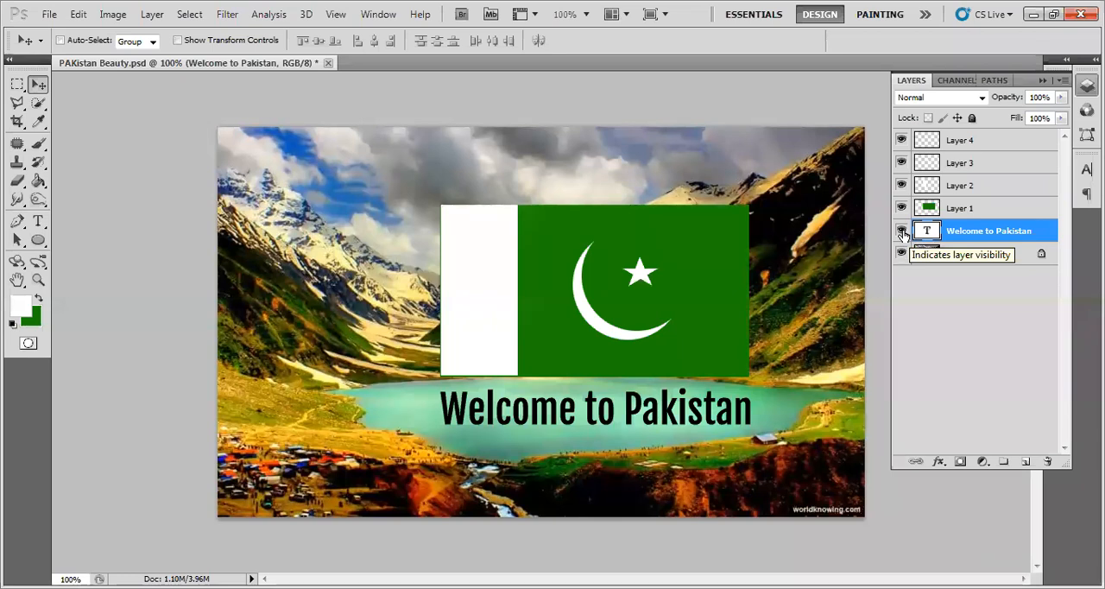
{"action": "left_click", "coordinate": [901, 233]}
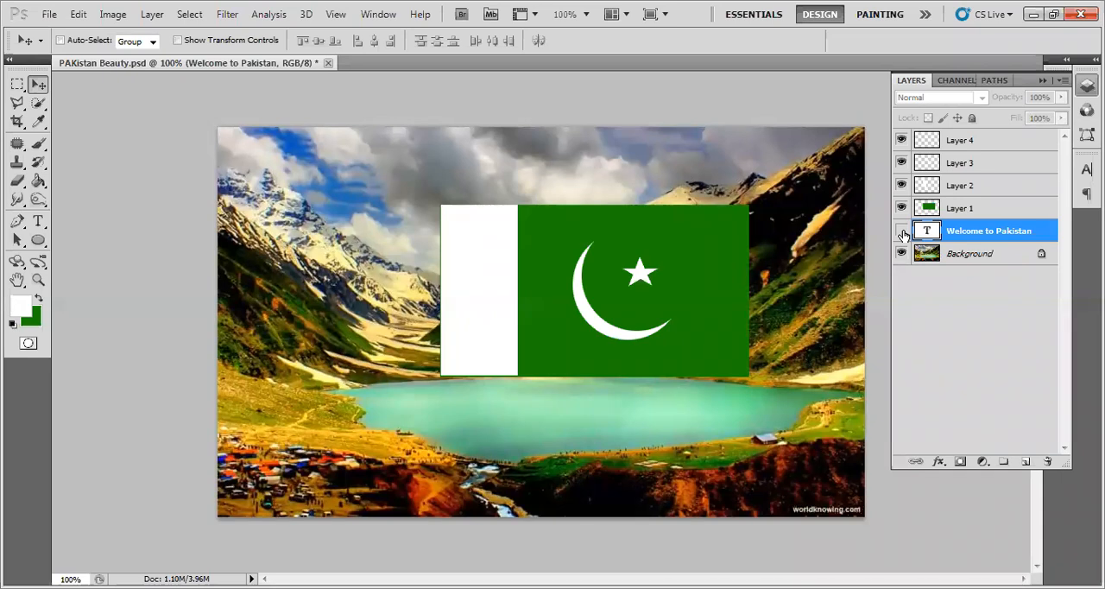
{"action": "left_click", "coordinate": [902, 231]}
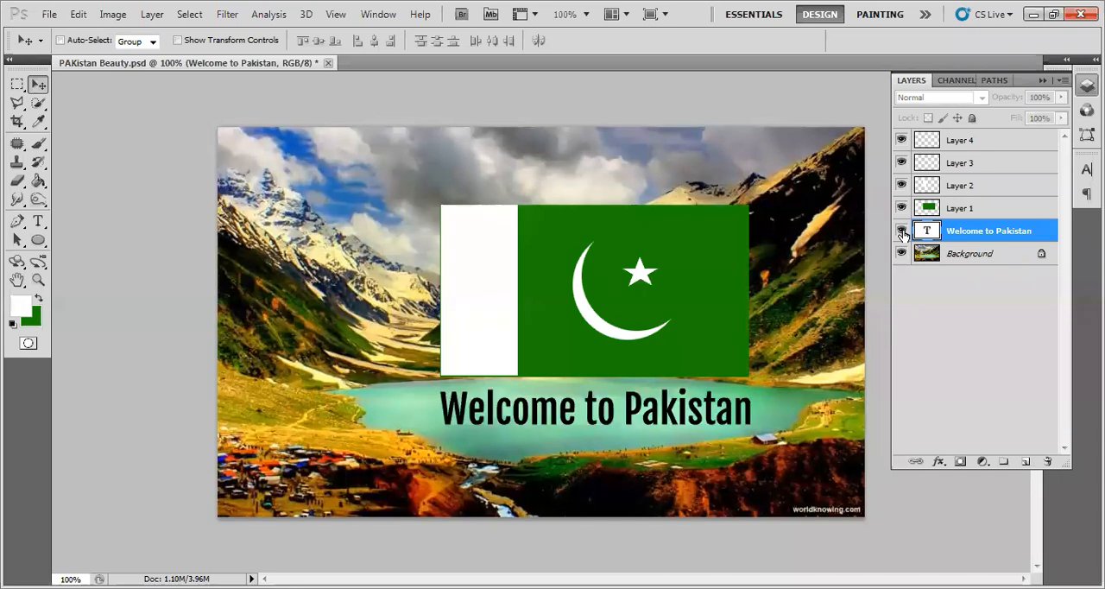
{"action": "left_click", "coordinate": [902, 208]}
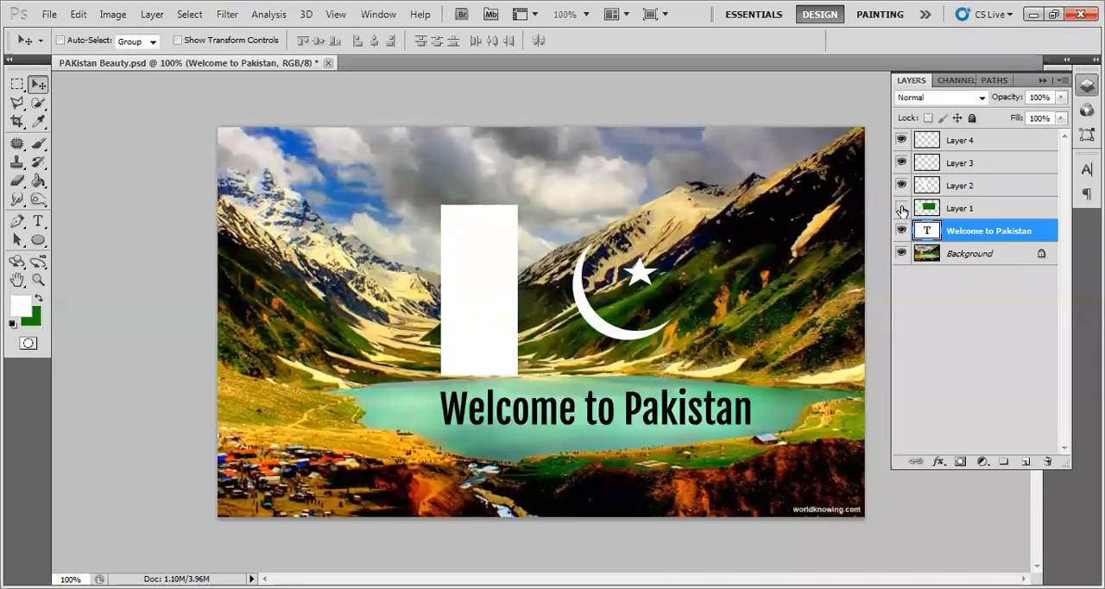
{"action": "left_click", "coordinate": [902, 209]}
{"action": "left_click", "coordinate": [902, 209]}
{"action": "left_click", "coordinate": [902, 208]}
- Toggle the visibility of Layers 2, 3, 4 and the Background layer to examine their content, leaving all layers shown and none selected
{"action": "left_click", "coordinate": [902, 184]}
{"action": "left_click", "coordinate": [901, 185]}
{"action": "left_click", "coordinate": [902, 164]}
{"action": "left_click", "coordinate": [901, 162]}
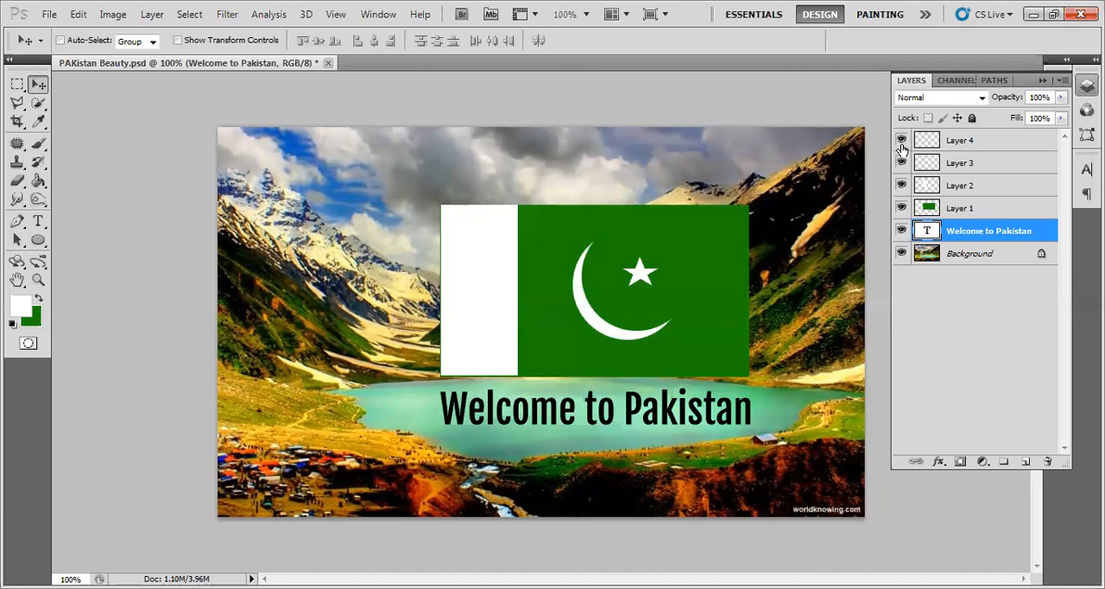
{"action": "left_click", "coordinate": [902, 141]}
{"action": "left_click", "coordinate": [901, 253]}
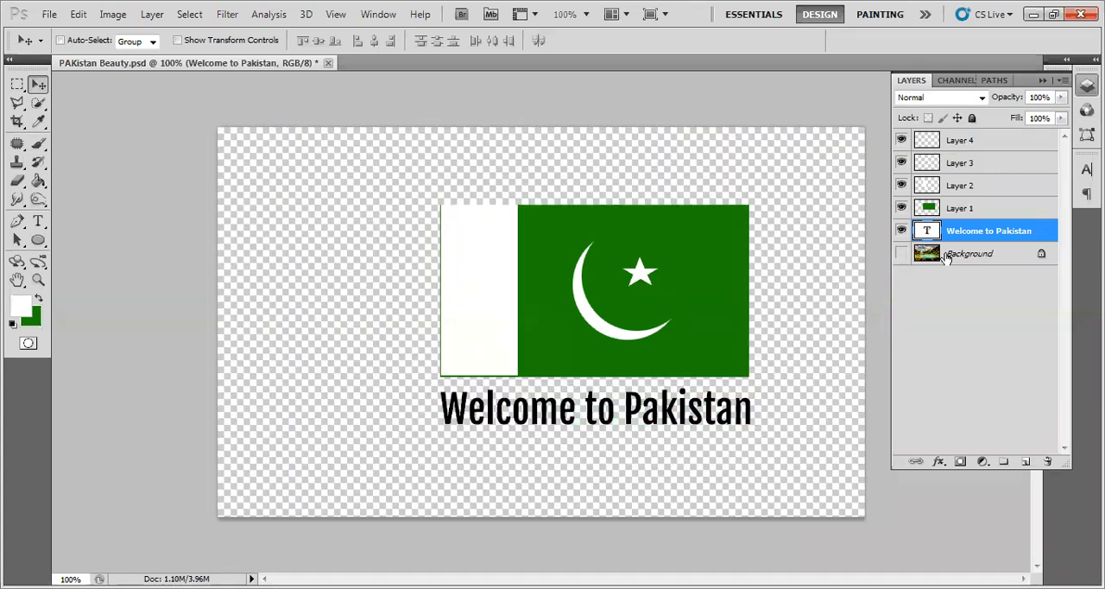
{"action": "left_click", "coordinate": [901, 253]}
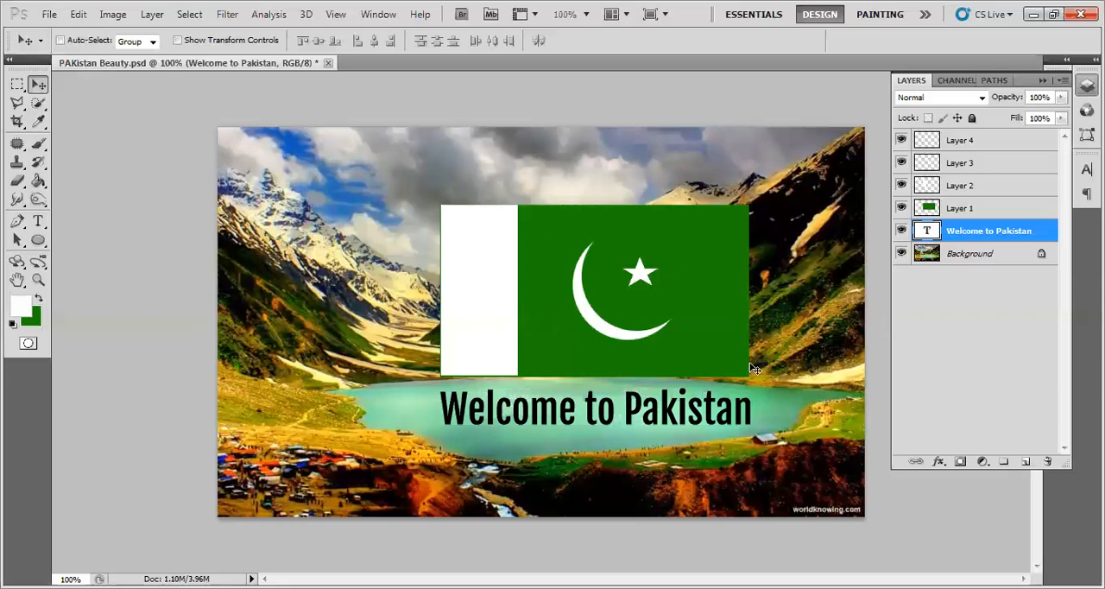
{"action": "left_click", "coordinate": [974, 333]}
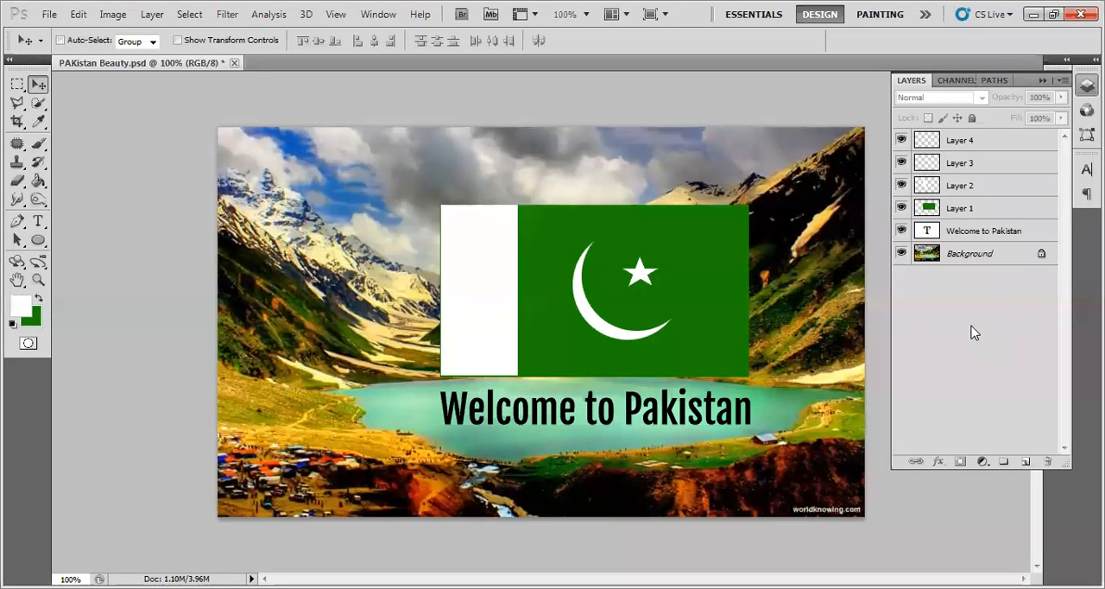
- Select Layer 1, swap the foreground and background colours, and set the foreground colour to dark green 115902
{"action": "left_click", "coordinate": [964, 235]}
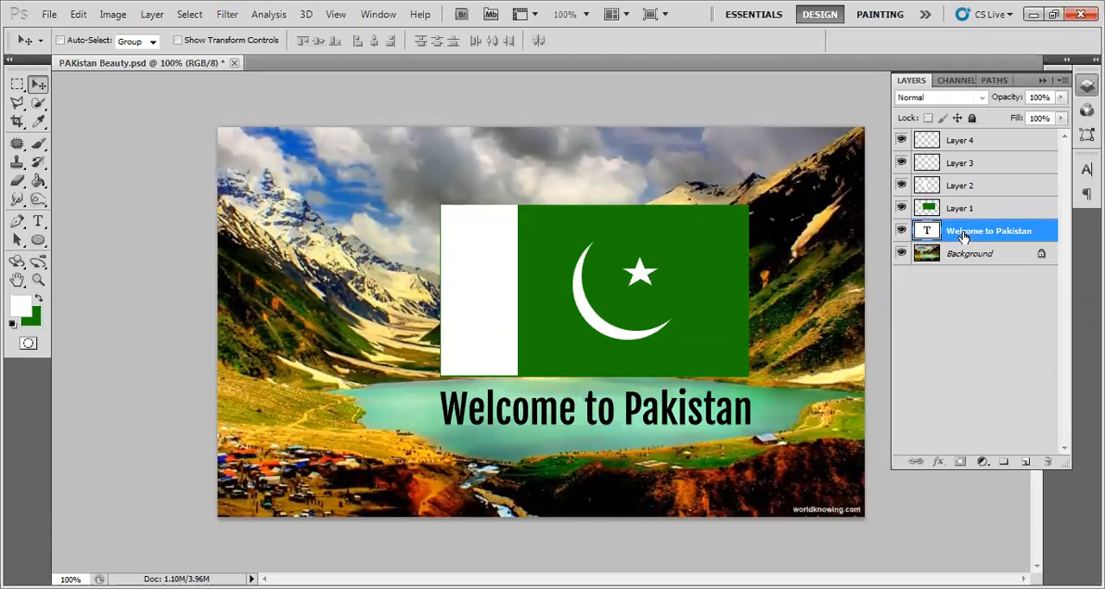
{"action": "left_click", "coordinate": [962, 210]}
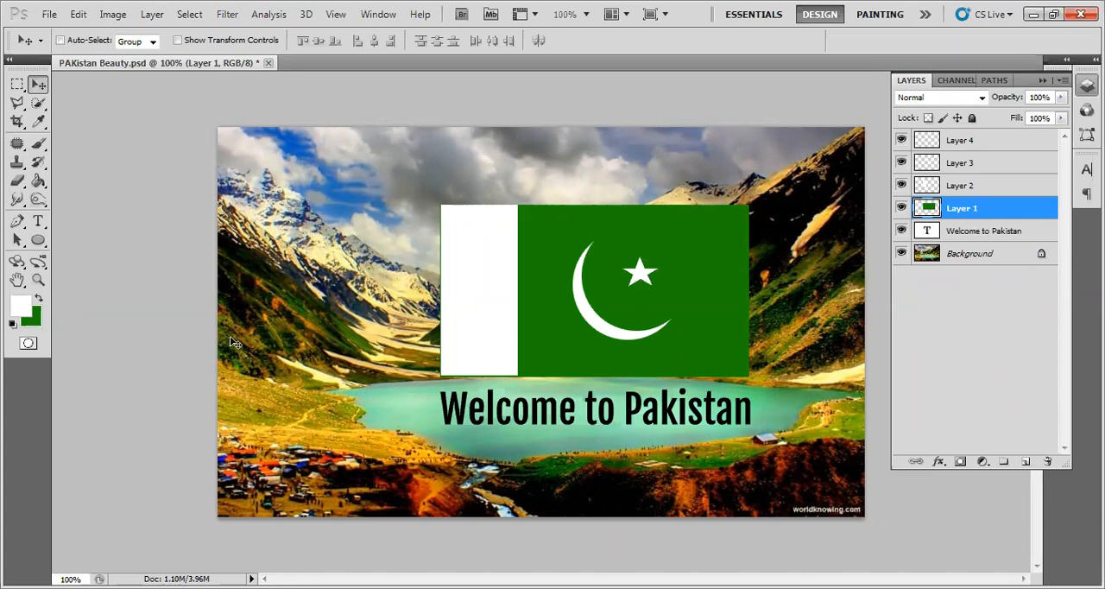
{"action": "left_click", "coordinate": [39, 298]}
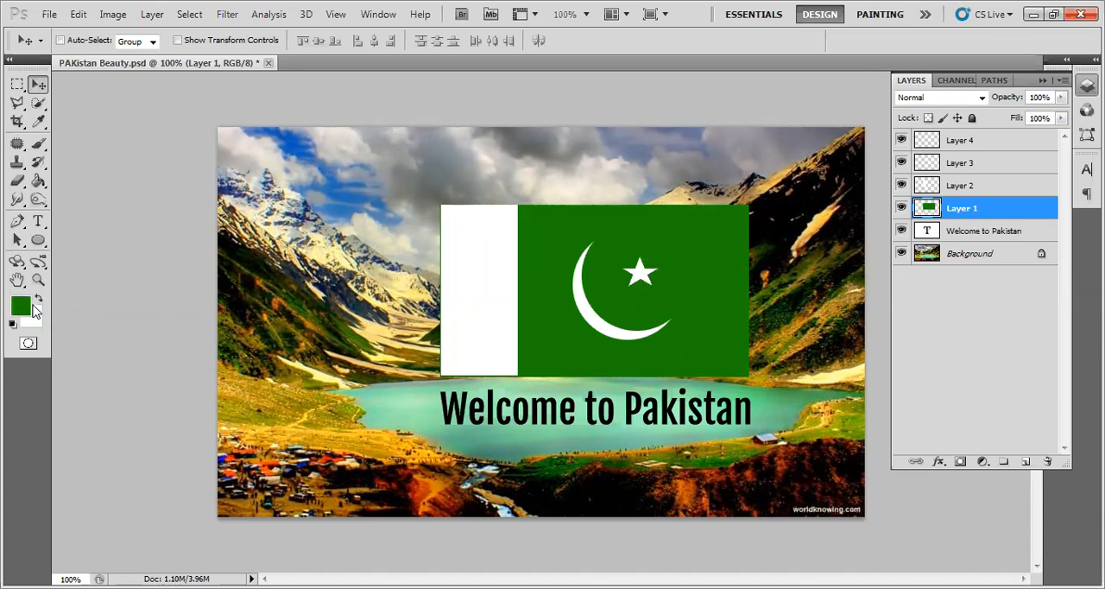
{"action": "left_click", "coordinate": [21, 305]}
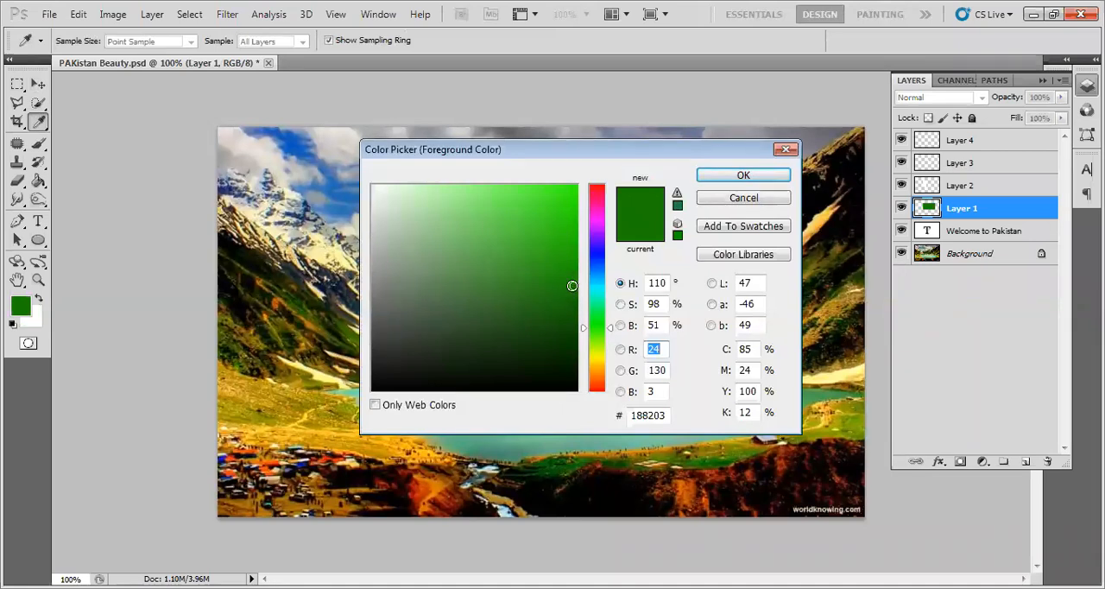
{"action": "left_click", "coordinate": [572, 319]}
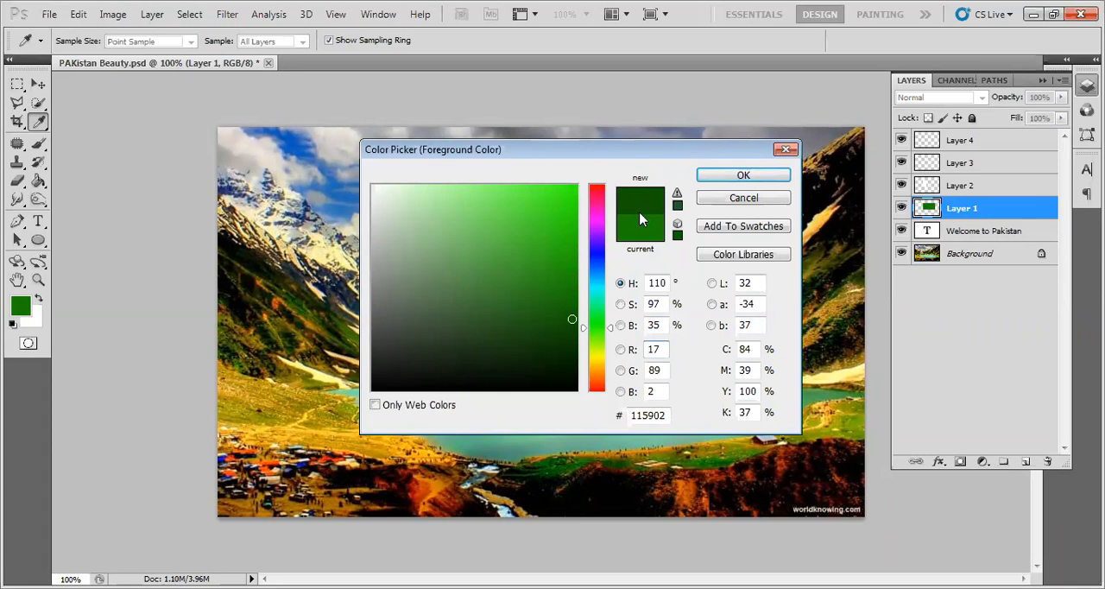
{"action": "left_click", "coordinate": [740, 177]}
{"action": "key", "text": "v"}
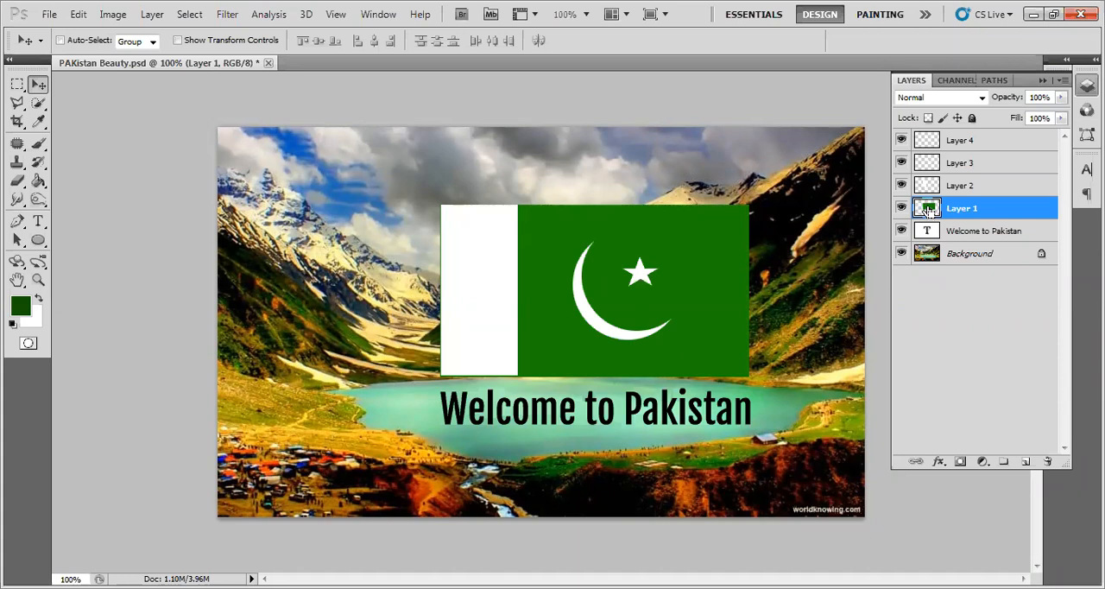
- Fill a selection of Layer 1's pixels with the dark green foreground colour, undo the fill and deselect
{"action": "left_click", "coordinate": [926, 210], "text": "ctrl"}
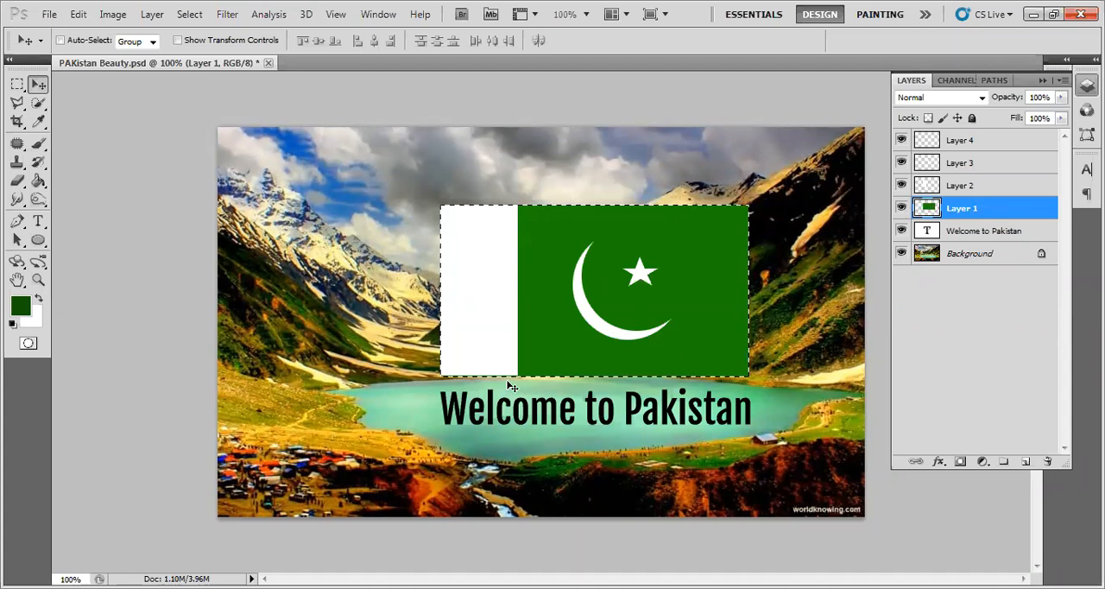
{"action": "left_click", "coordinate": [36, 182]}
{"action": "left_click", "coordinate": [665, 249]}
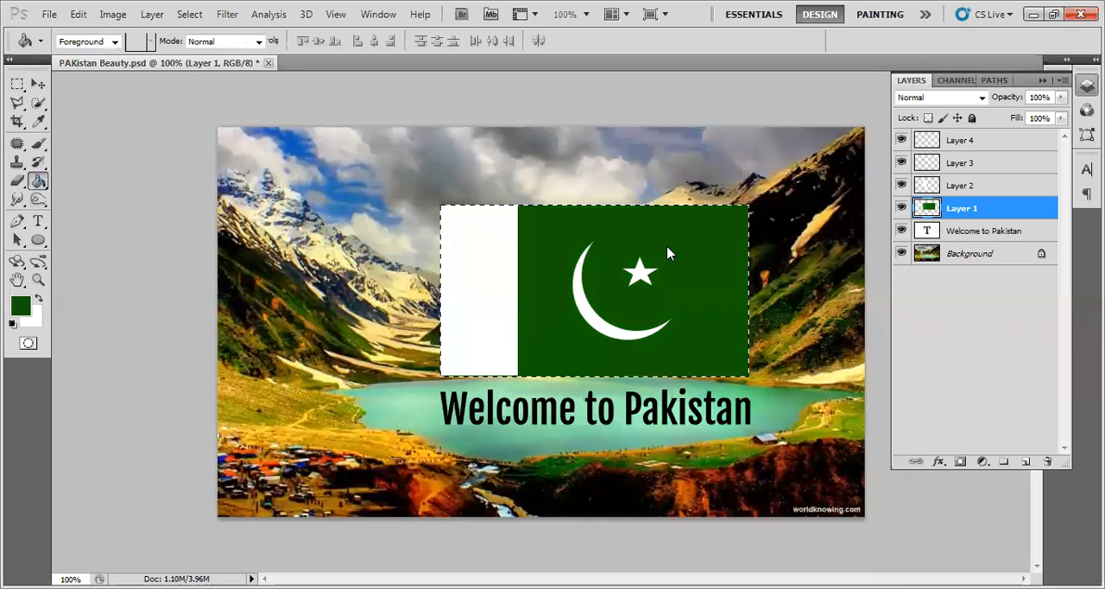
{"action": "key", "text": "ctrl+z"}
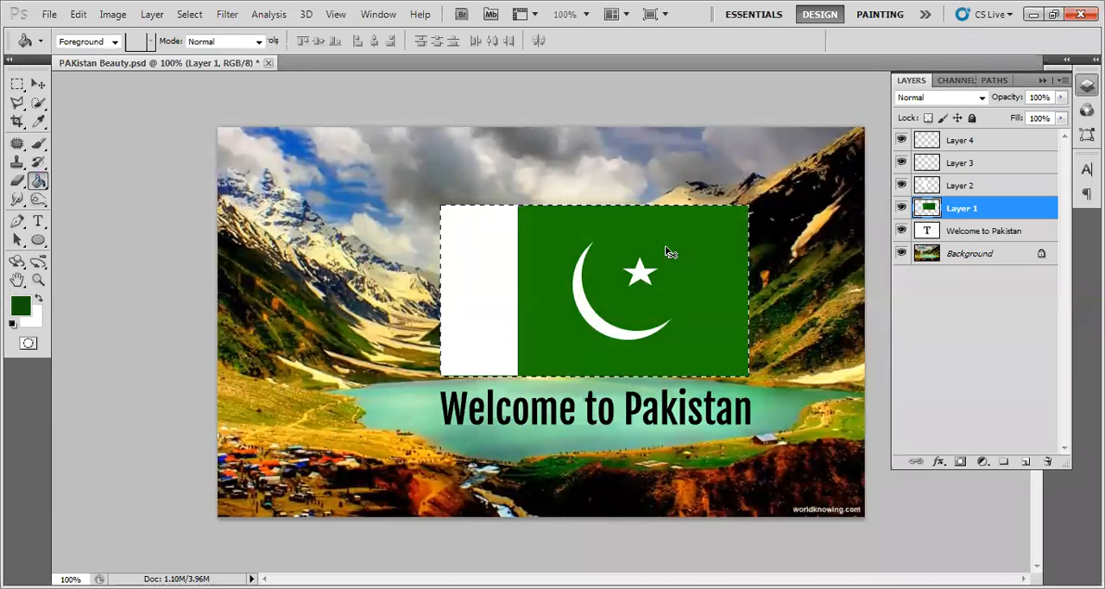
{"action": "left_click", "coordinate": [38, 84]}
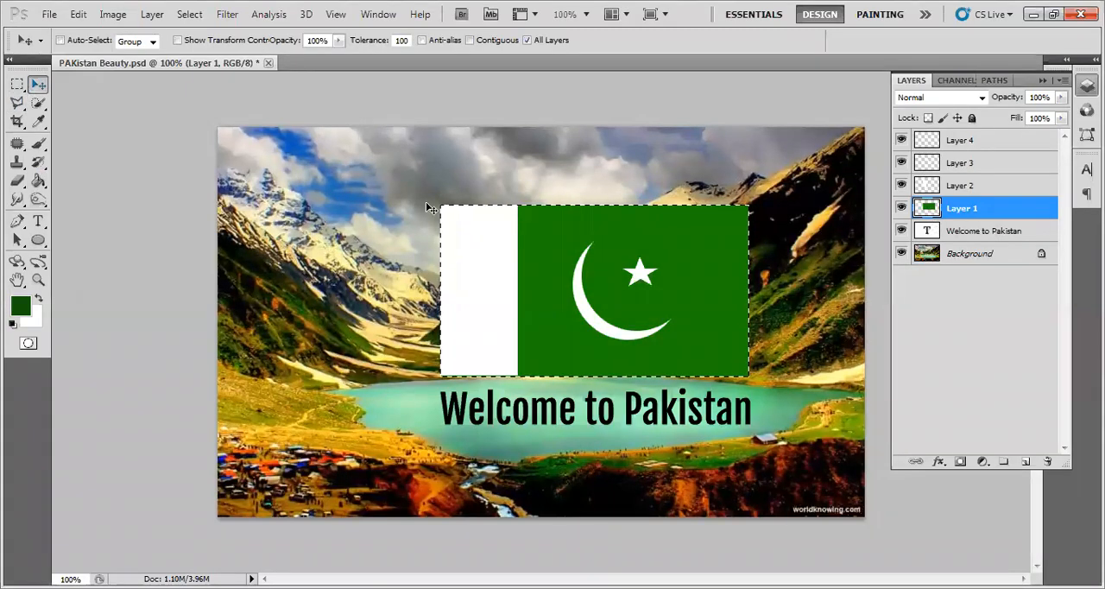
{"action": "key", "text": "ctrl+d"}
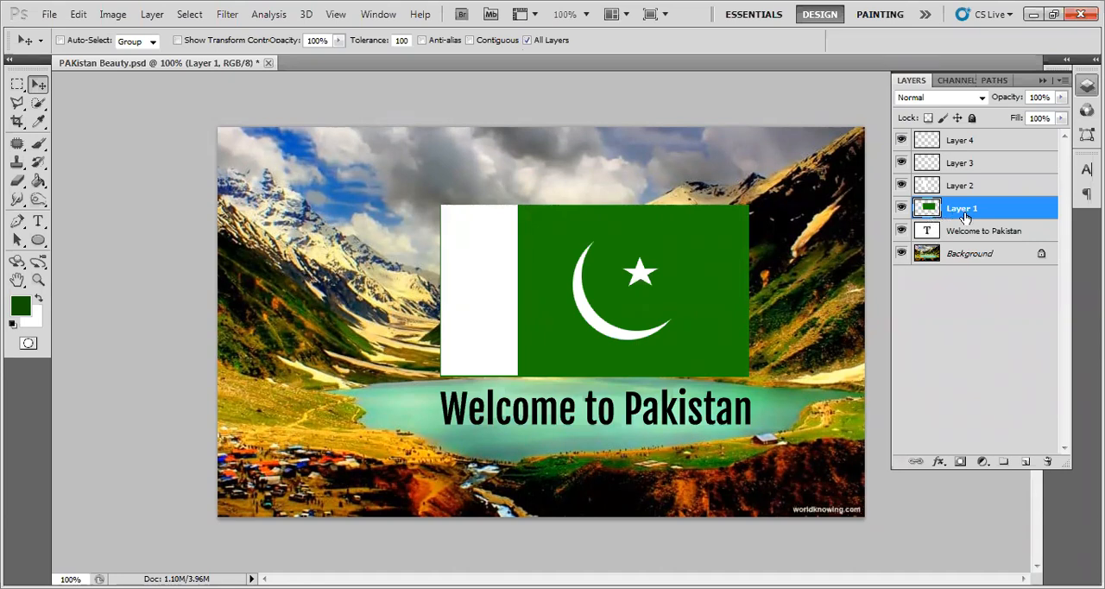
- With Layer 1's transparent pixels temporarily locked, fill the flag's green rectangle with the dark green foreground colour using the Paint Bucket
{"action": "left_click", "coordinate": [928, 118]}
{"action": "left_click", "coordinate": [38, 181]}
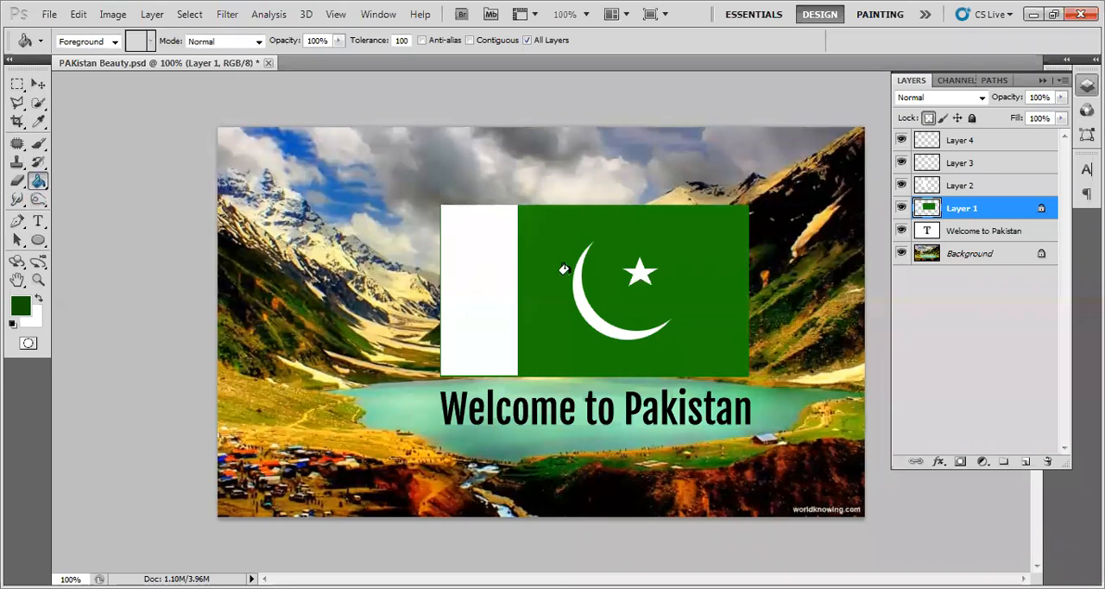
{"action": "left_click", "coordinate": [634, 245]}
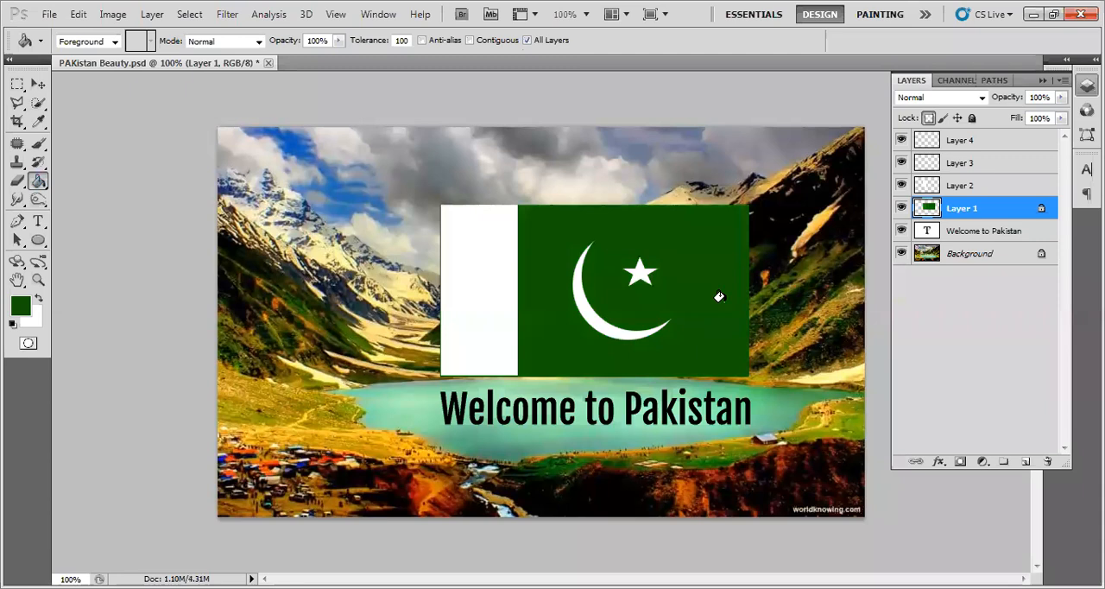
{"action": "key", "text": "ctrl+z"}
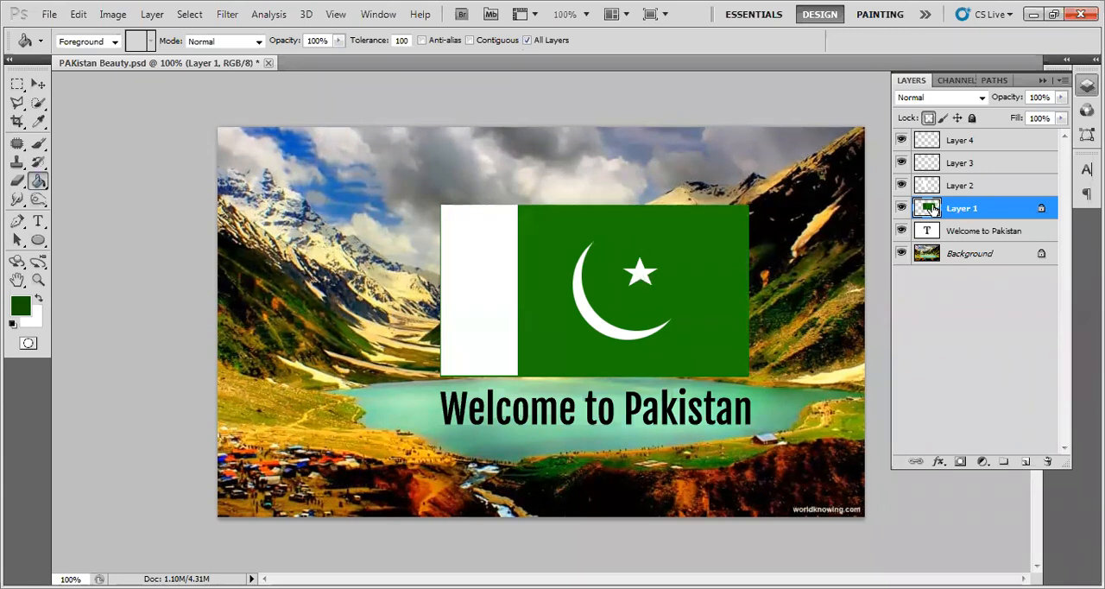
{"action": "left_click", "coordinate": [665, 246]}
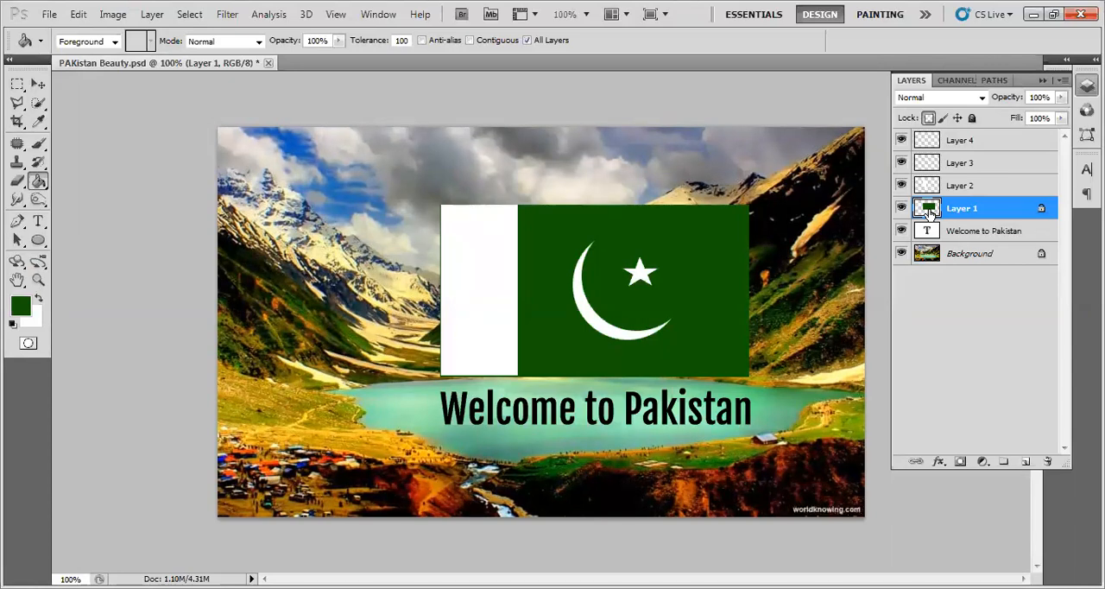
{"action": "left_click", "coordinate": [929, 119]}
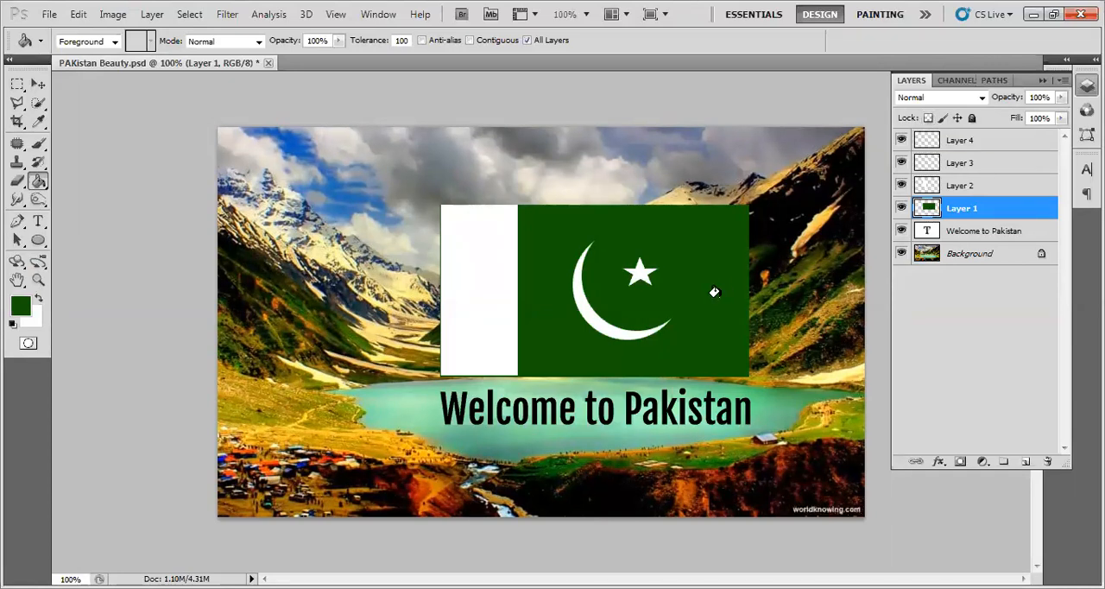
{"action": "key", "text": "v"}
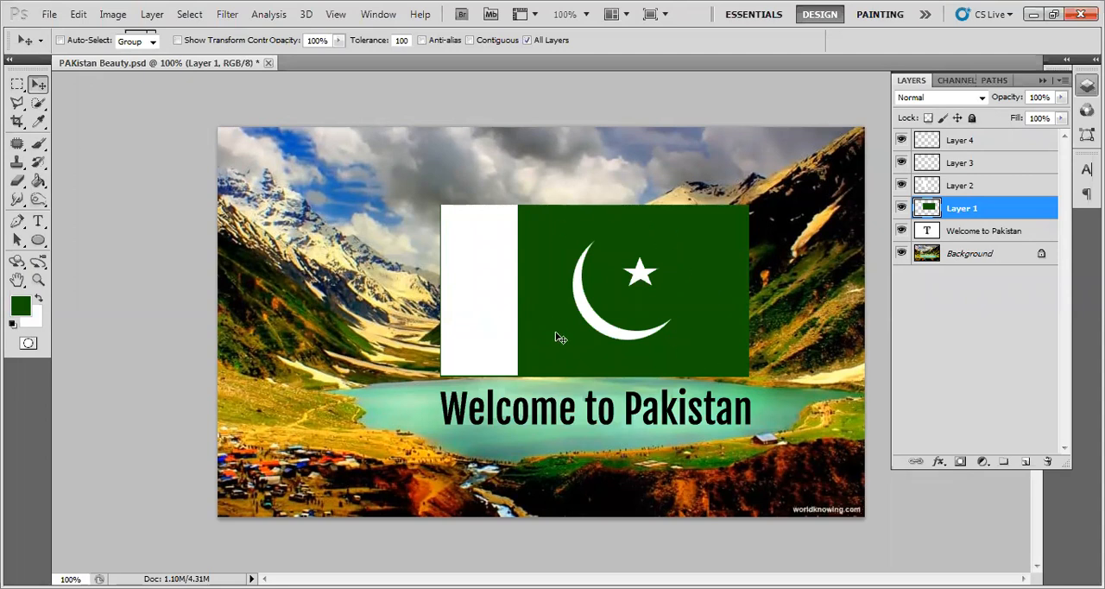
{"action": "left_click", "coordinate": [964, 335]}
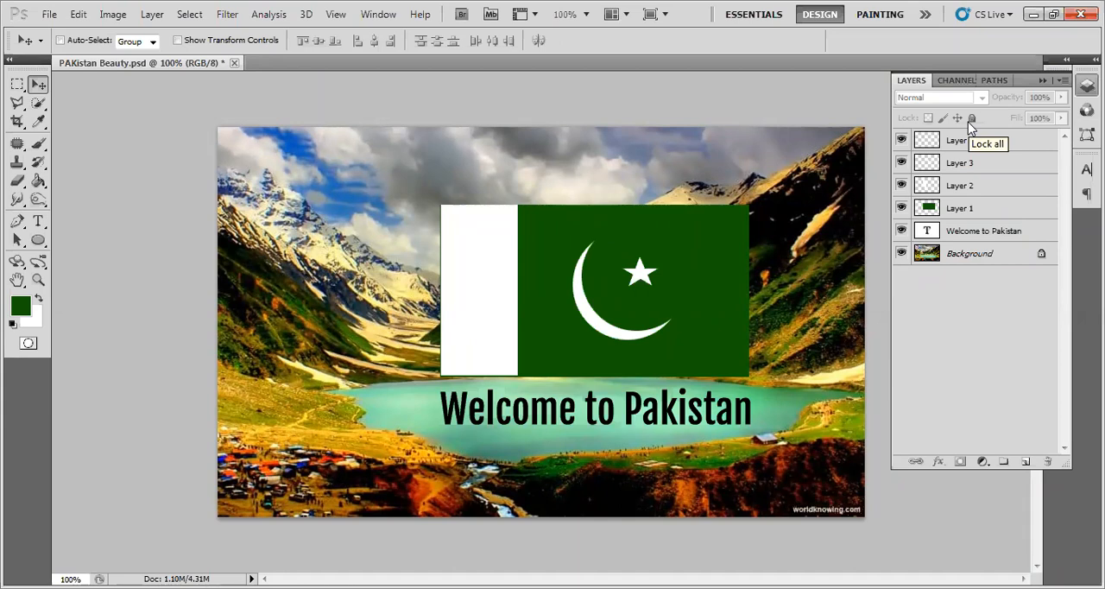
{"action": "left_click", "coordinate": [962, 215]}
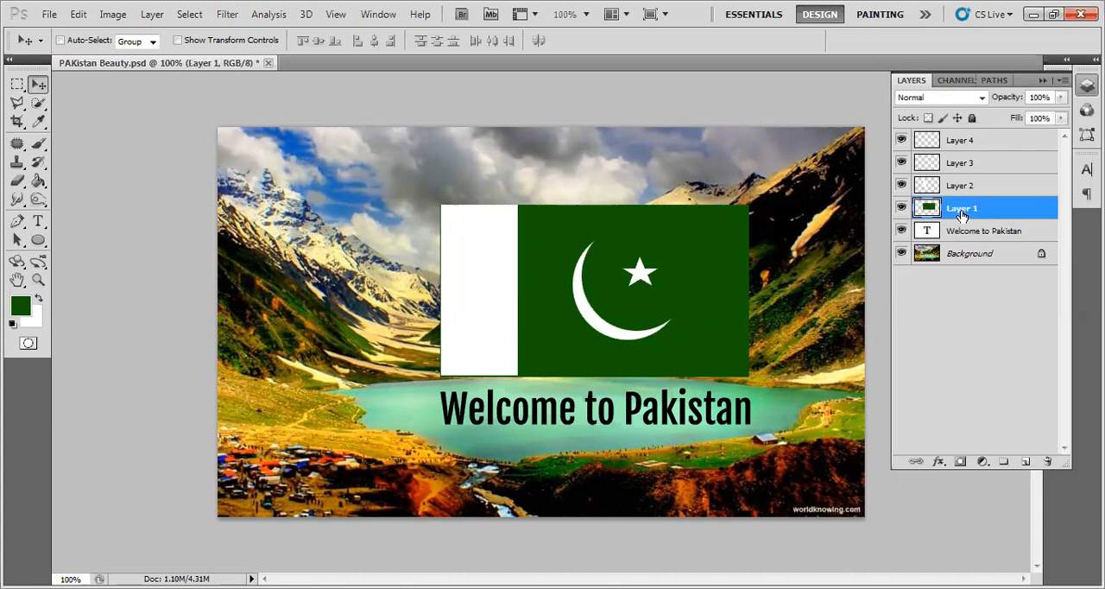
{"action": "double_click", "coordinate": [962, 215]}
{"action": "left_click", "coordinate": [964, 348]}
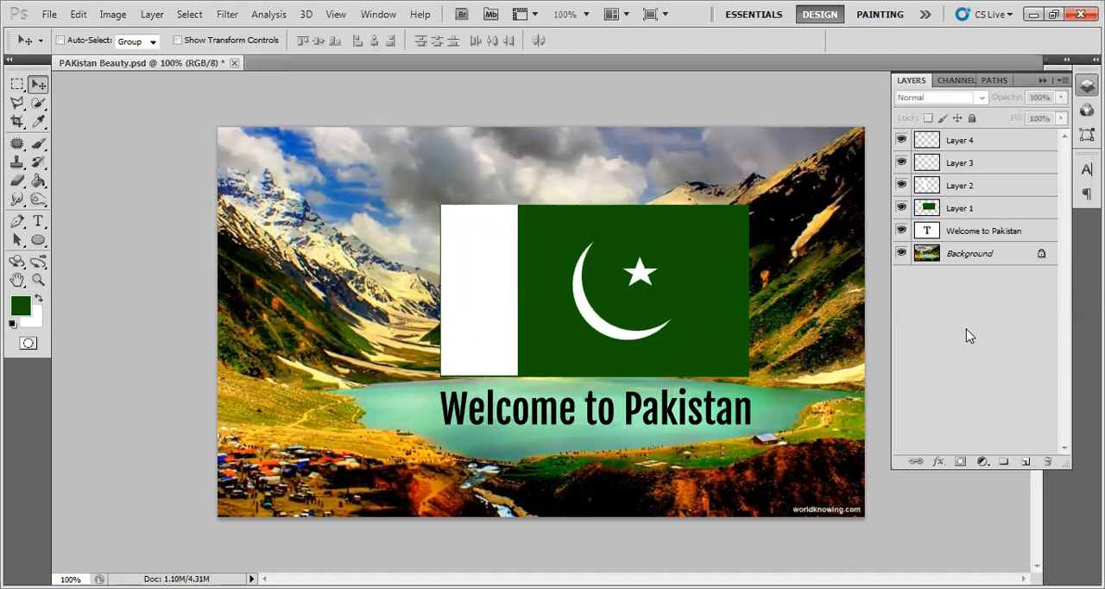
{"action": "double_click", "coordinate": [962, 212]}
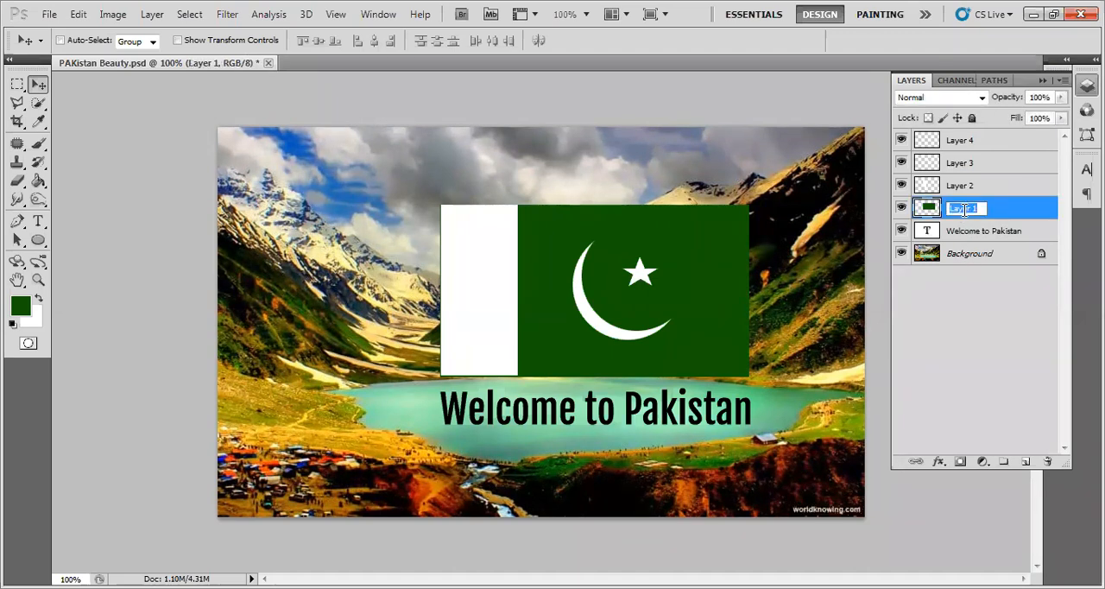
- Open the Layer Style blending options for Layer 2 and cancel them without making changes
{"action": "left_click", "coordinate": [1016, 192]}
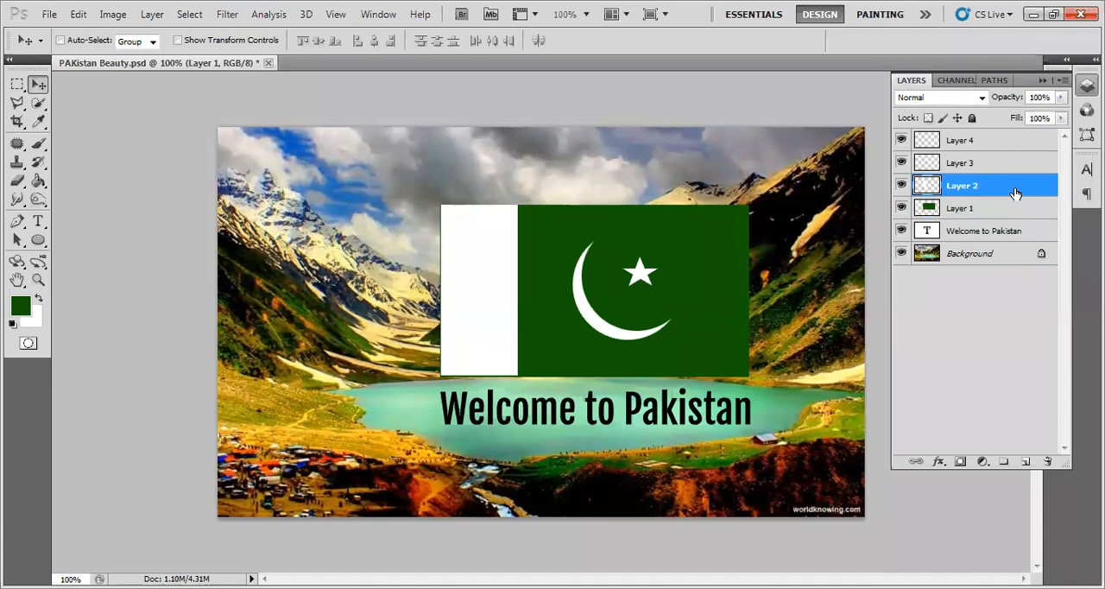
{"action": "double_click", "coordinate": [1016, 193]}
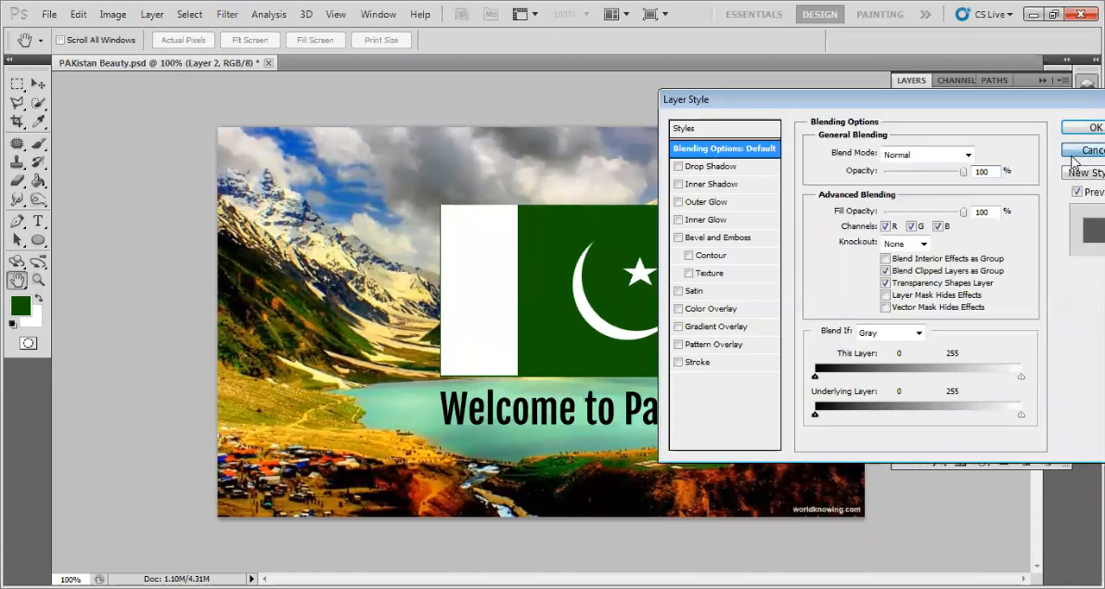
{"action": "left_click", "coordinate": [1079, 152]}
{"action": "double_click", "coordinate": [930, 190]}
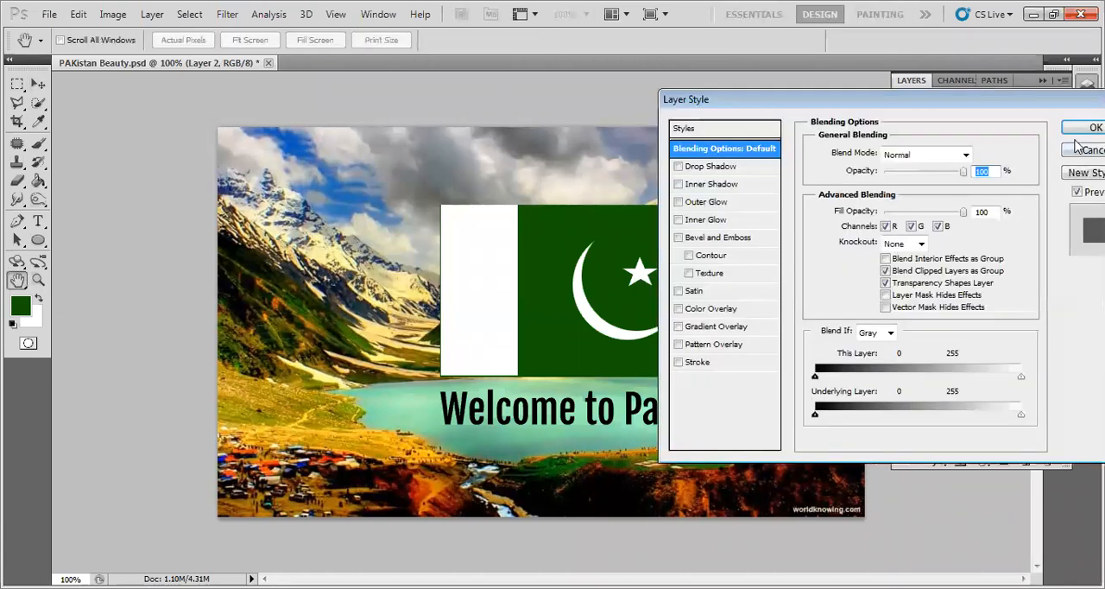
{"action": "left_click", "coordinate": [1079, 152]}
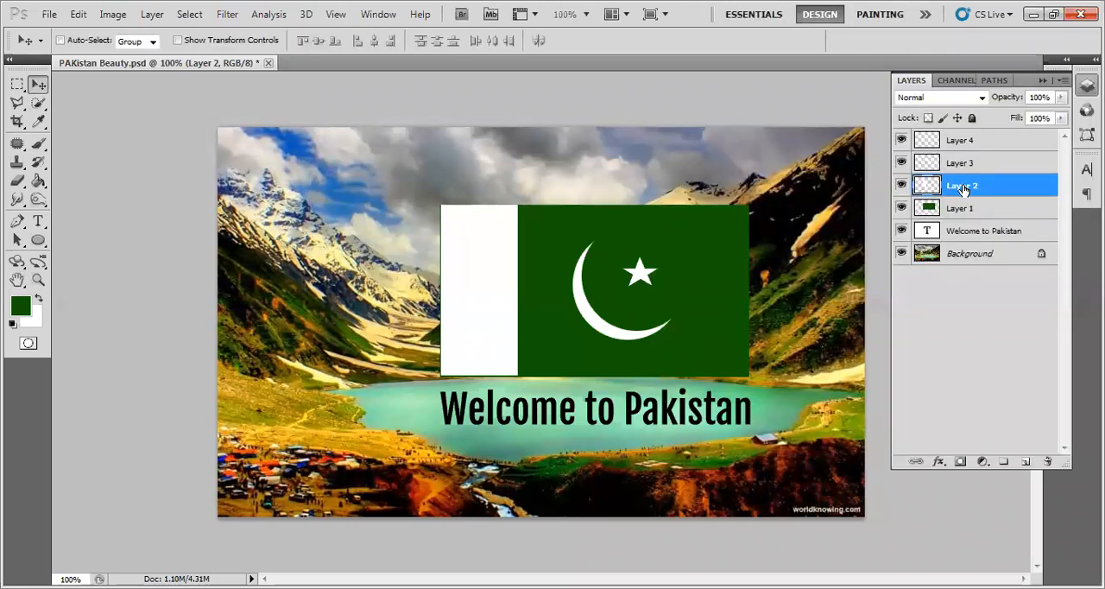
- Rename Layer 1 as Green Flag Area
{"action": "double_click", "coordinate": [961, 209]}
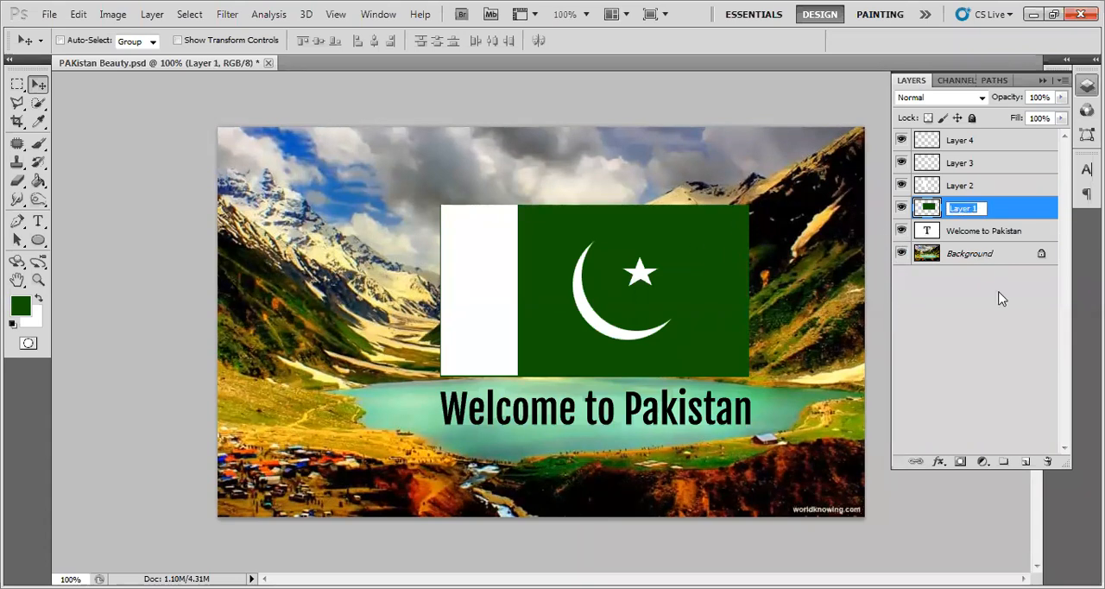
{"action": "type", "text": "Green Flag Area"}
{"action": "key", "text": "Return"}
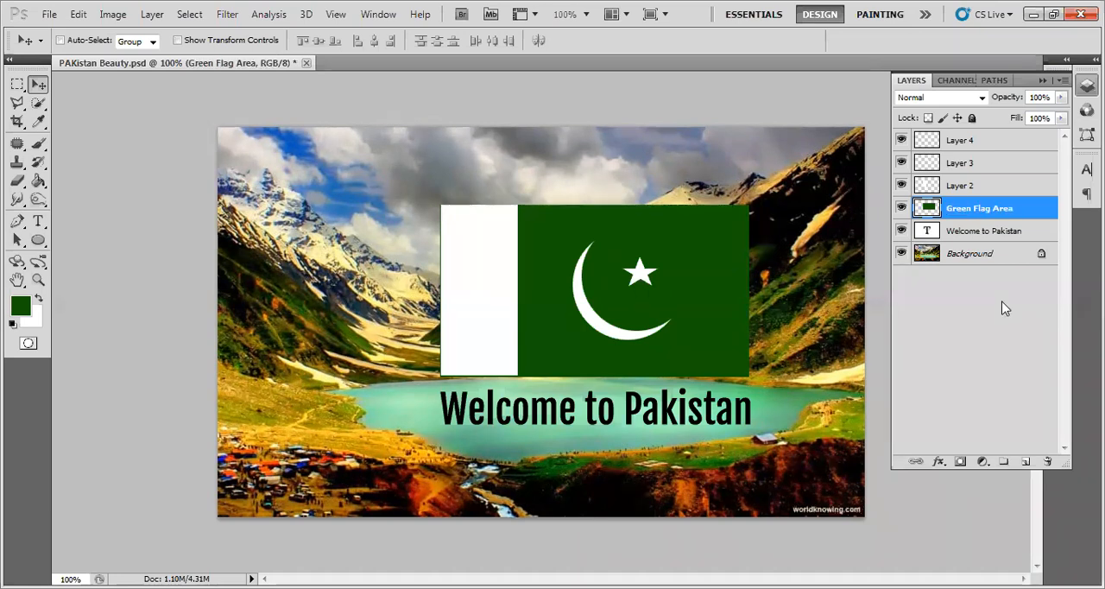
- Select Layer 2 and toggle its visibility off and on to identify which part of the flag it holds
{"action": "left_click", "coordinate": [954, 190]}
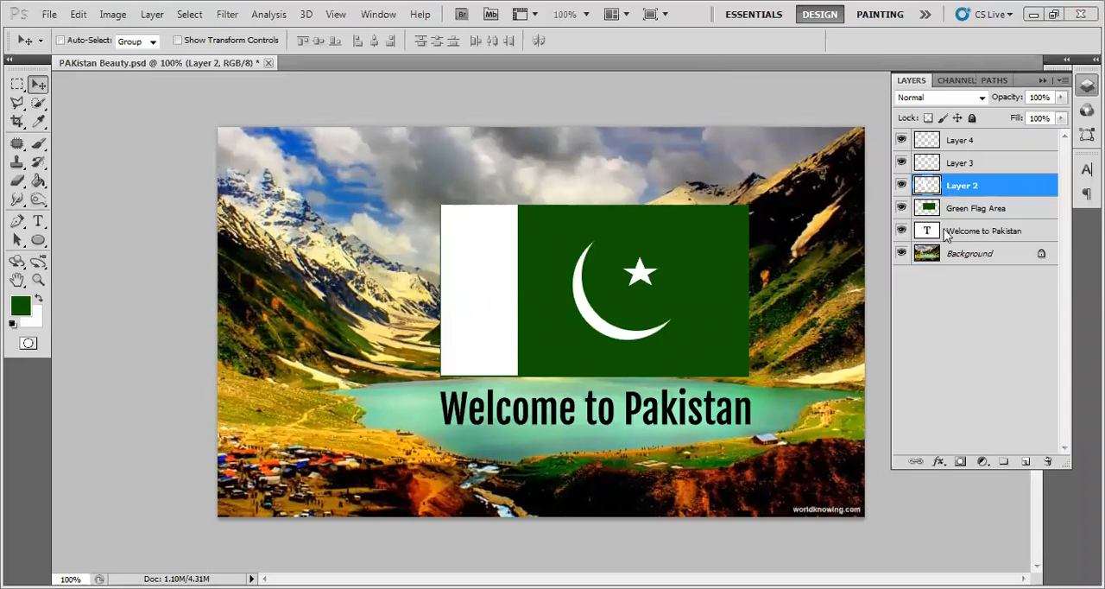
{"action": "left_click", "coordinate": [901, 186]}
{"action": "left_click", "coordinate": [901, 186]}
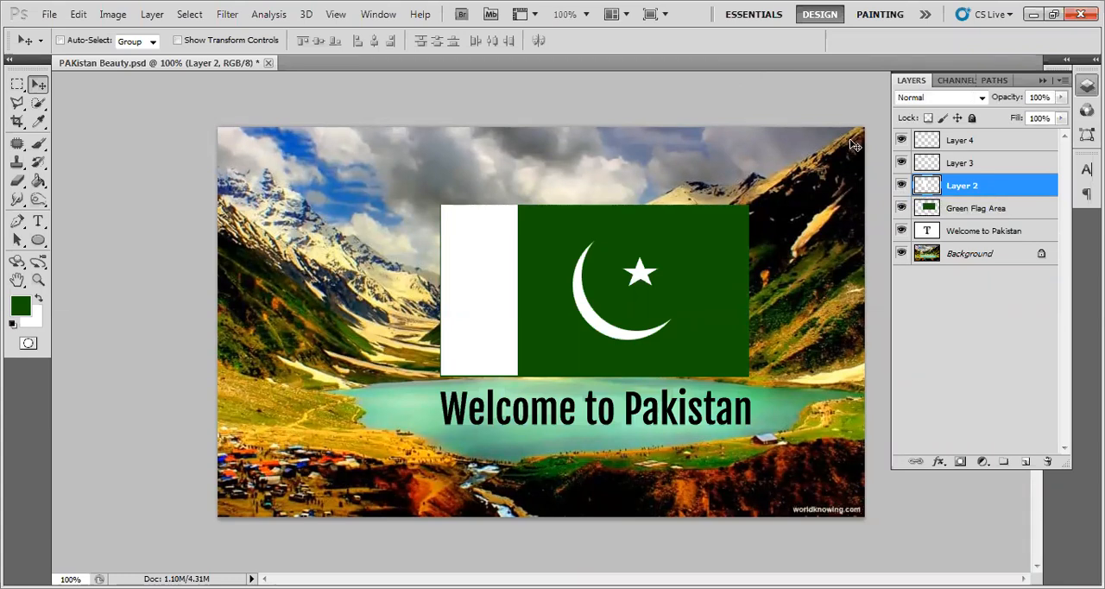
{"action": "left_click", "coordinate": [901, 186]}
{"action": "left_click", "coordinate": [901, 187]}
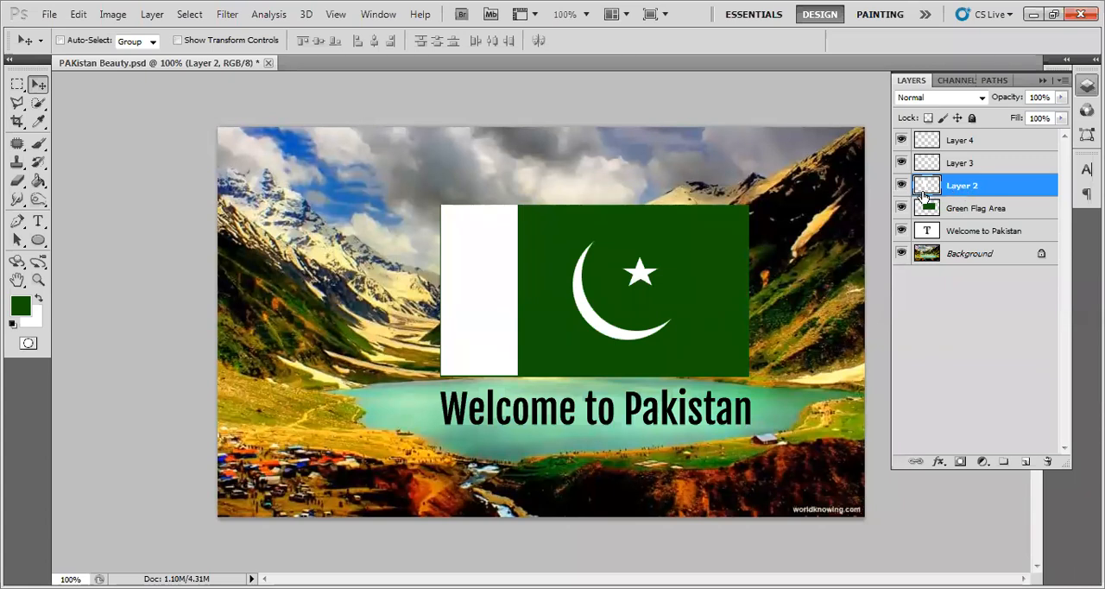
- Rename Layer 2 as White Flag Area
{"action": "double_click", "coordinate": [962, 187]}
{"action": "type", "text": "White Flag Area"}
{"action": "key", "text": "Return"}
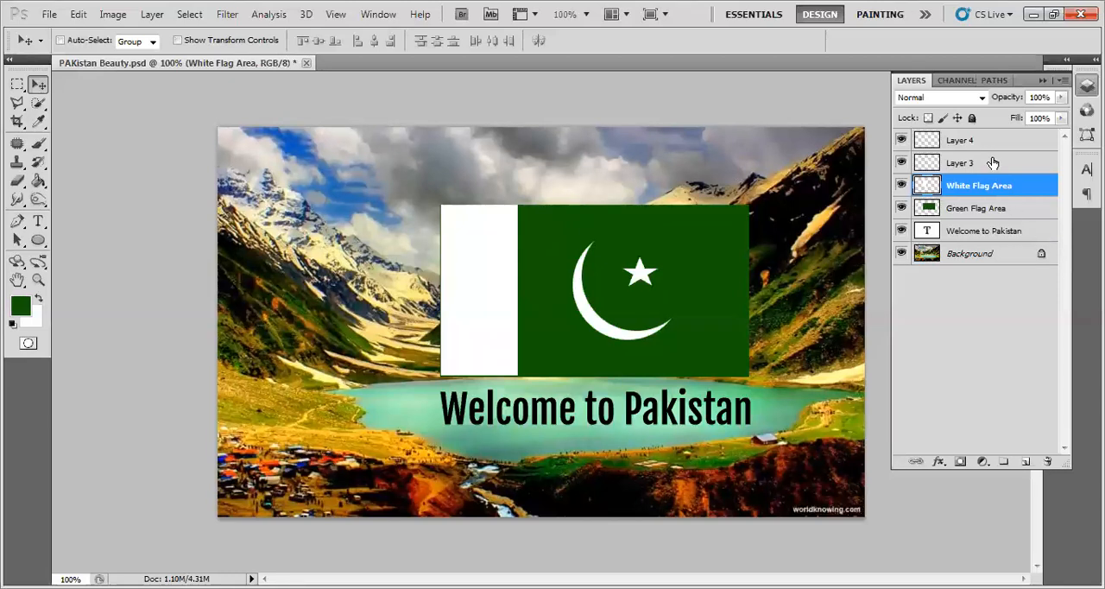
- Toggle Layer 3's visibility off and on to identify its content, and rename the layer as Hilal
{"action": "left_click", "coordinate": [969, 170]}
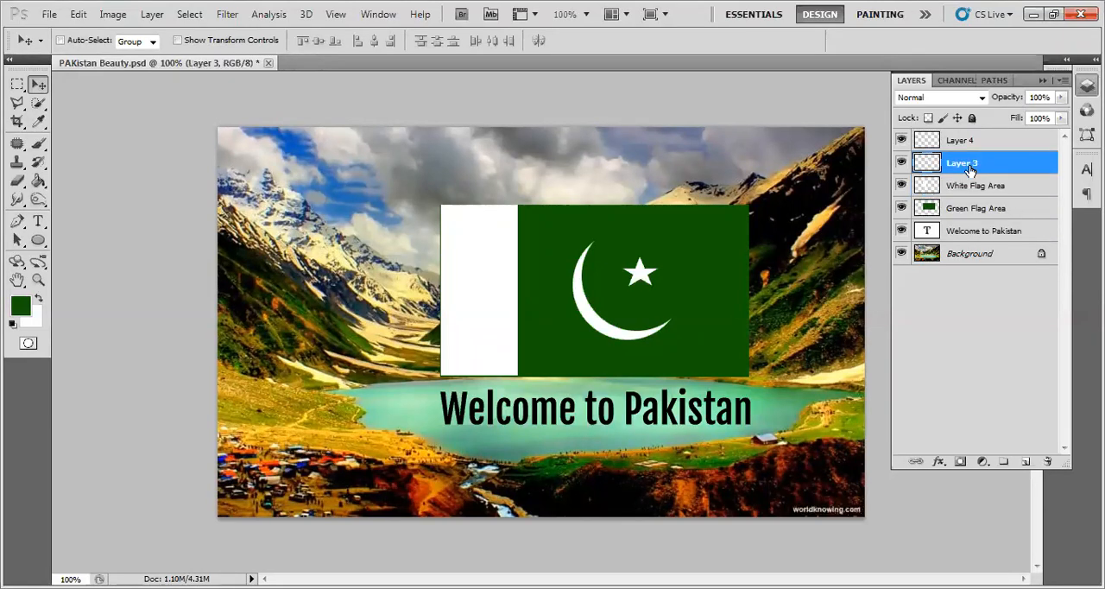
{"action": "left_click", "coordinate": [900, 163]}
{"action": "left_click", "coordinate": [900, 163]}
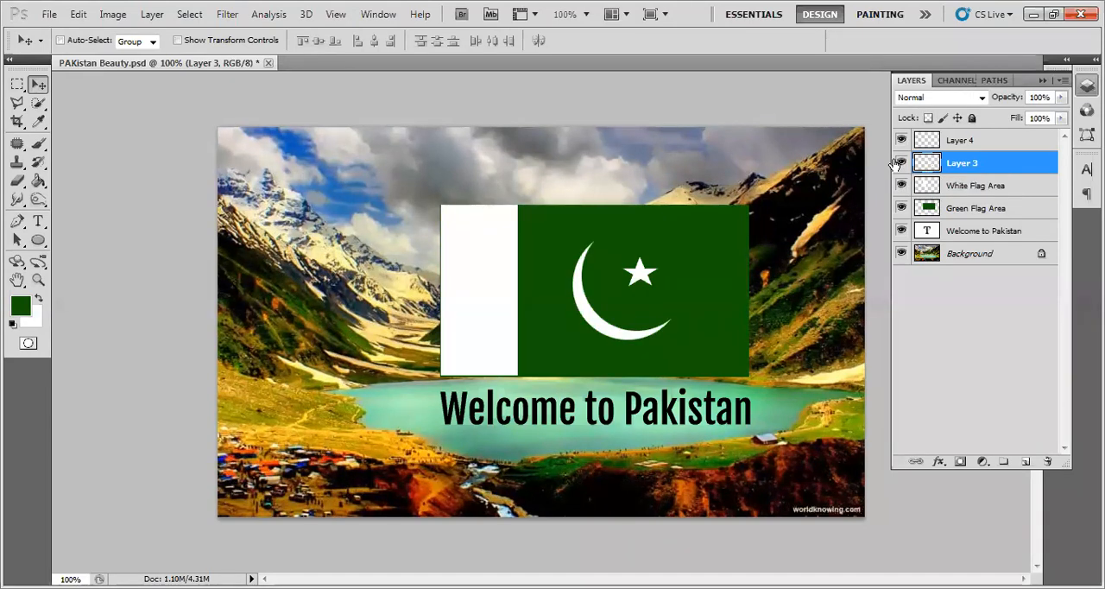
{"action": "double_click", "coordinate": [959, 163]}
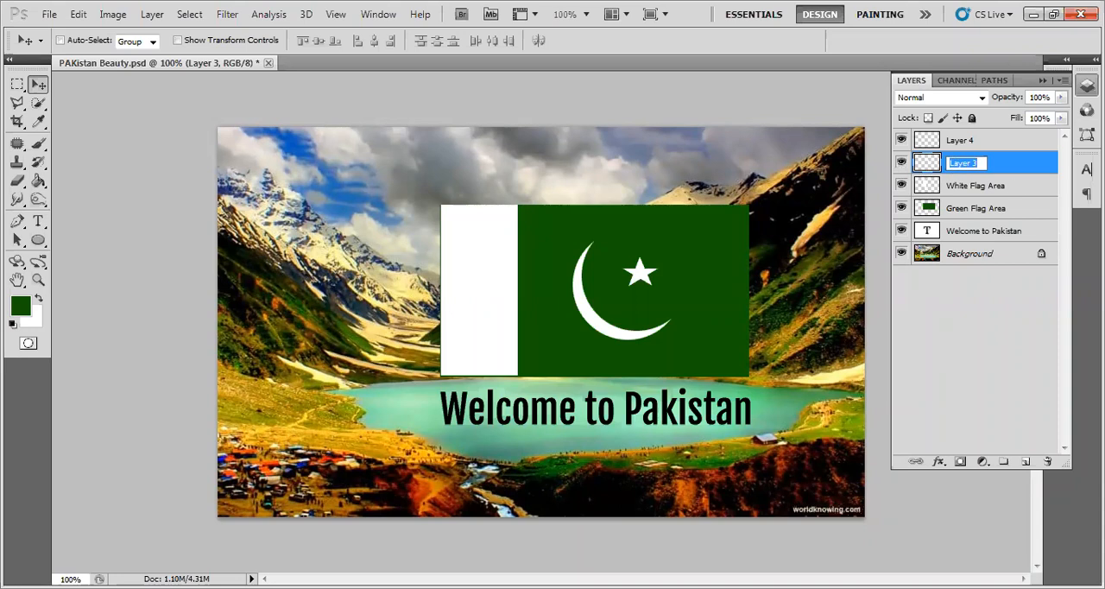
{"action": "type", "text": "Hilal"}
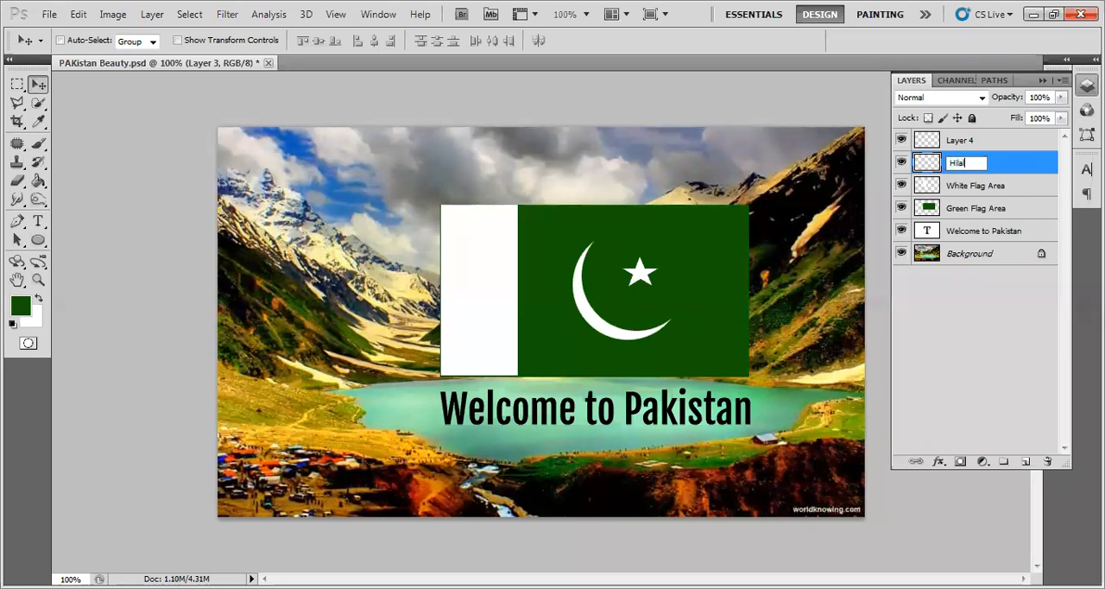
{"action": "key", "text": "Return"}
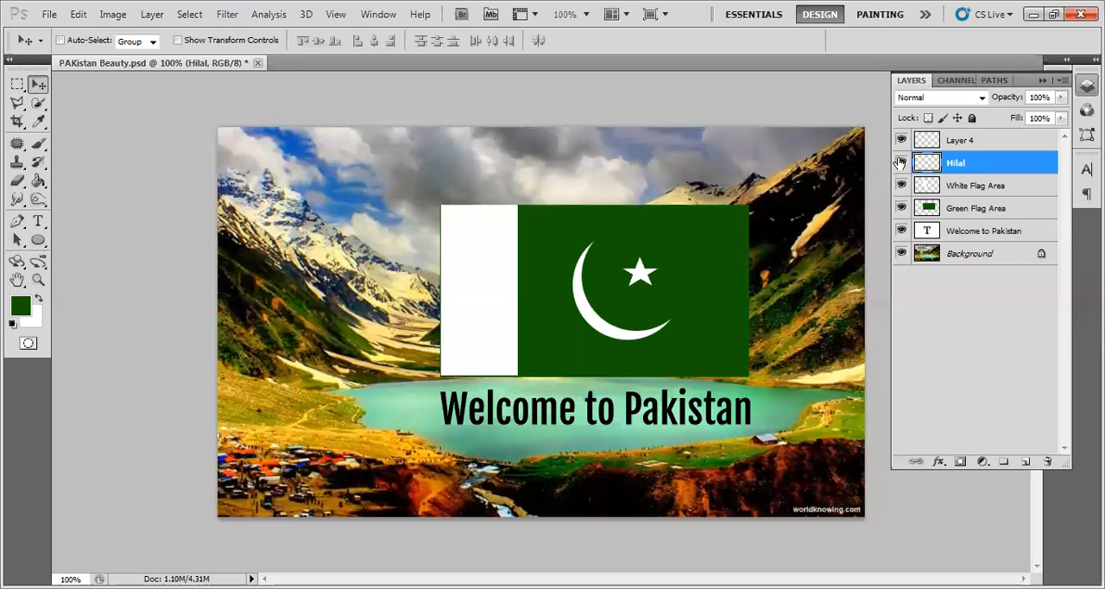
- Rename Layer 4 as Star
{"action": "left_click", "coordinate": [969, 144]}
{"action": "double_click", "coordinate": [969, 142]}
{"action": "type", "text": "Star"}
{"action": "key", "text": "Return"}
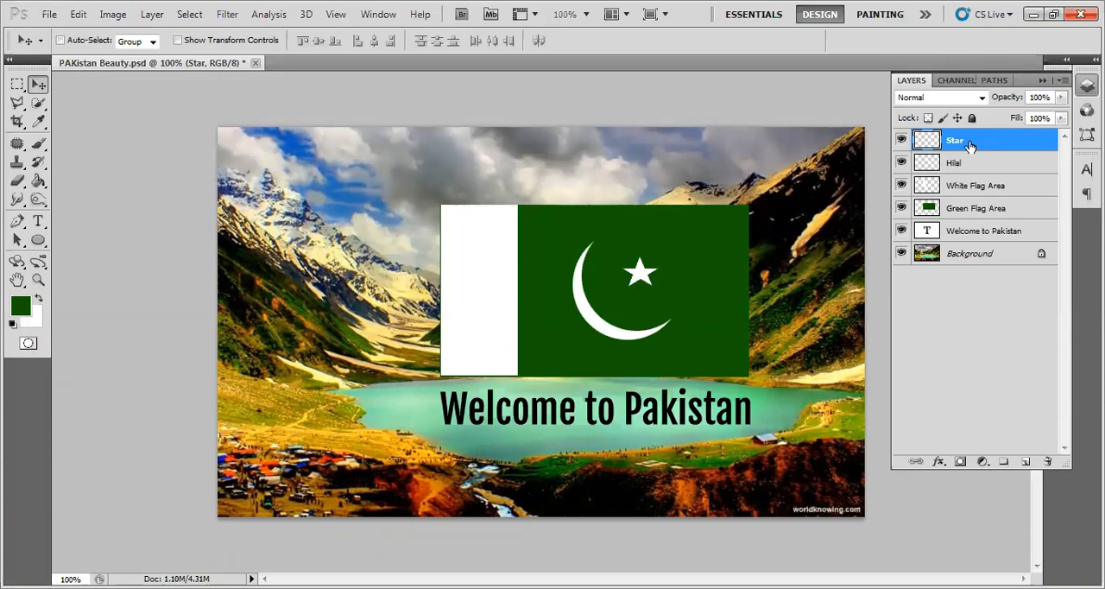
- Move the Welcome to Pakistan text up to the flag's top edge and stack its layer directly above Green Flag Area
{"action": "left_click", "coordinate": [972, 233]}
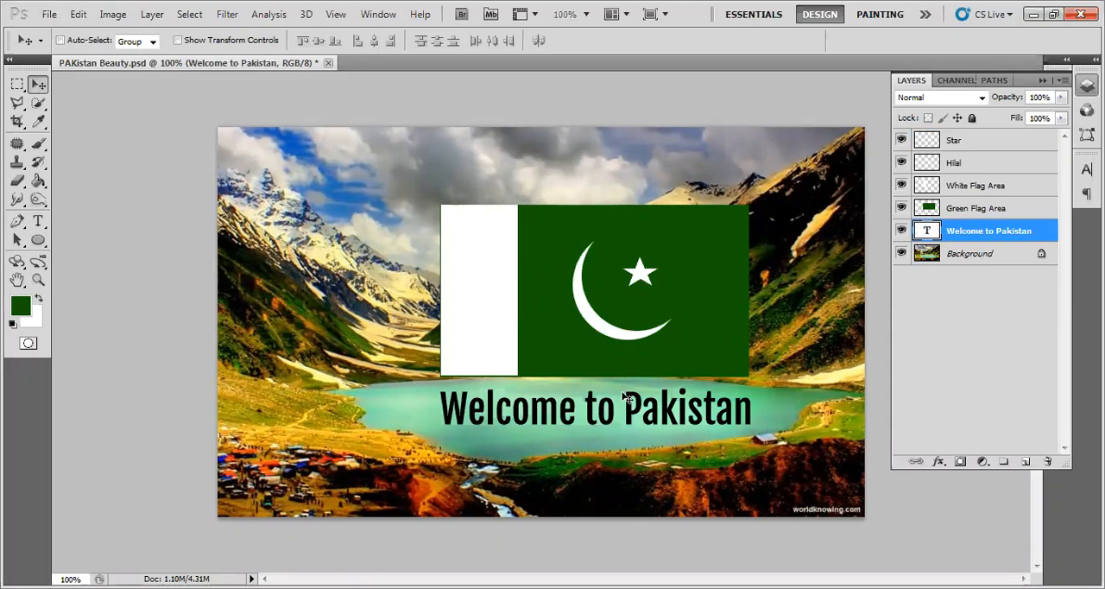
{"action": "left_click_drag", "start_coordinate": [628, 425], "coordinate": [632, 222]}
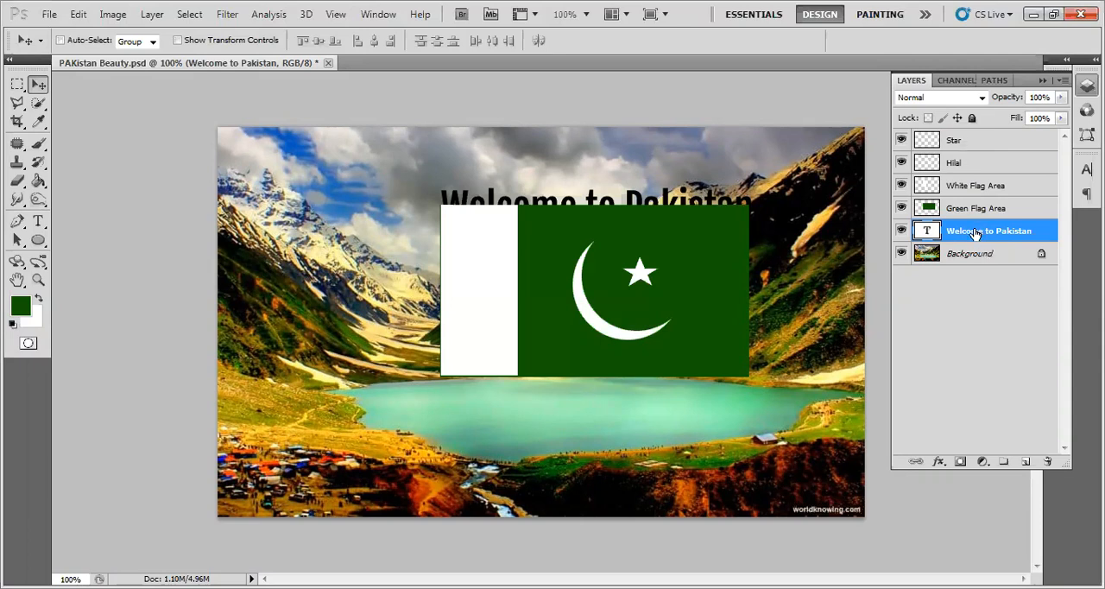
{"action": "left_click_drag", "start_coordinate": [977, 230], "coordinate": [975, 208]}
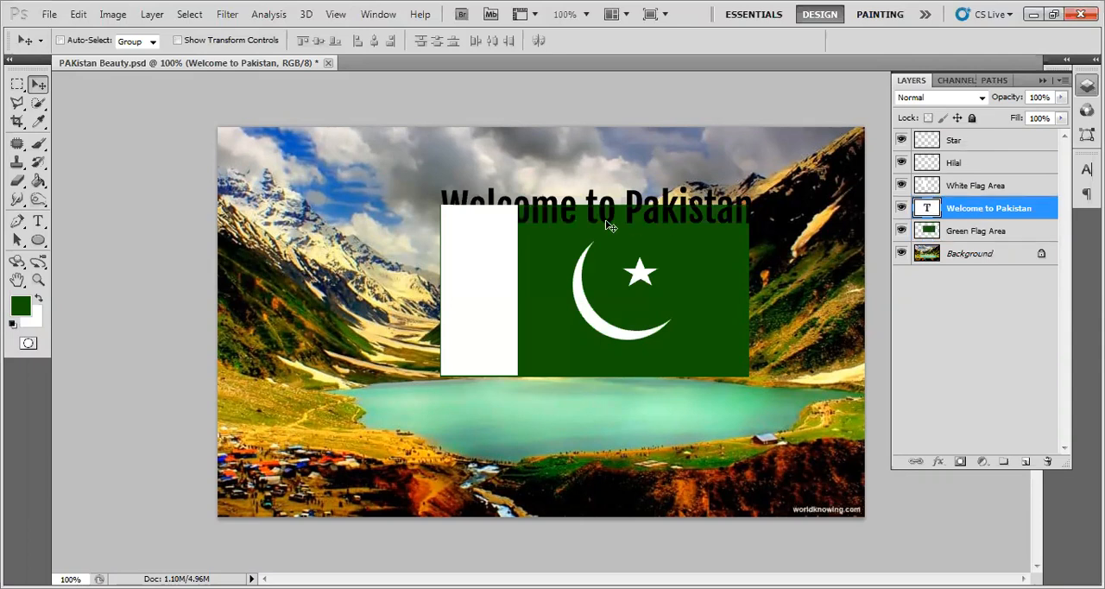
- Move the Welcome to Pakistan text down to the flag's lower edge and stack its layer directly above White Flag Area
{"action": "left_click_drag", "start_coordinate": [590, 214], "coordinate": [584, 371]}
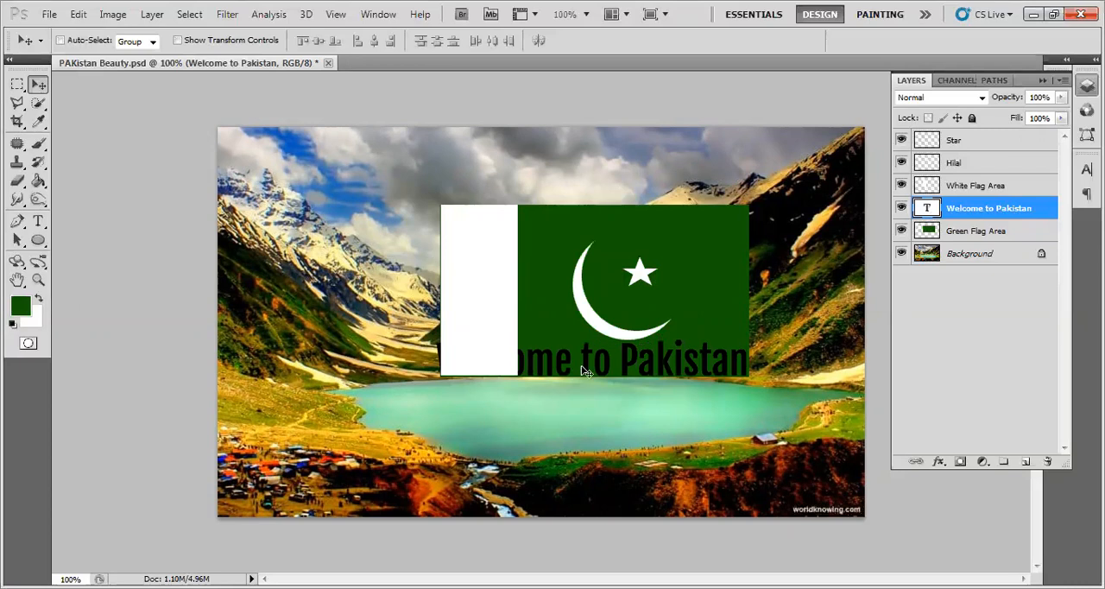
{"action": "left_click_drag", "start_coordinate": [982, 205], "coordinate": [984, 182]}
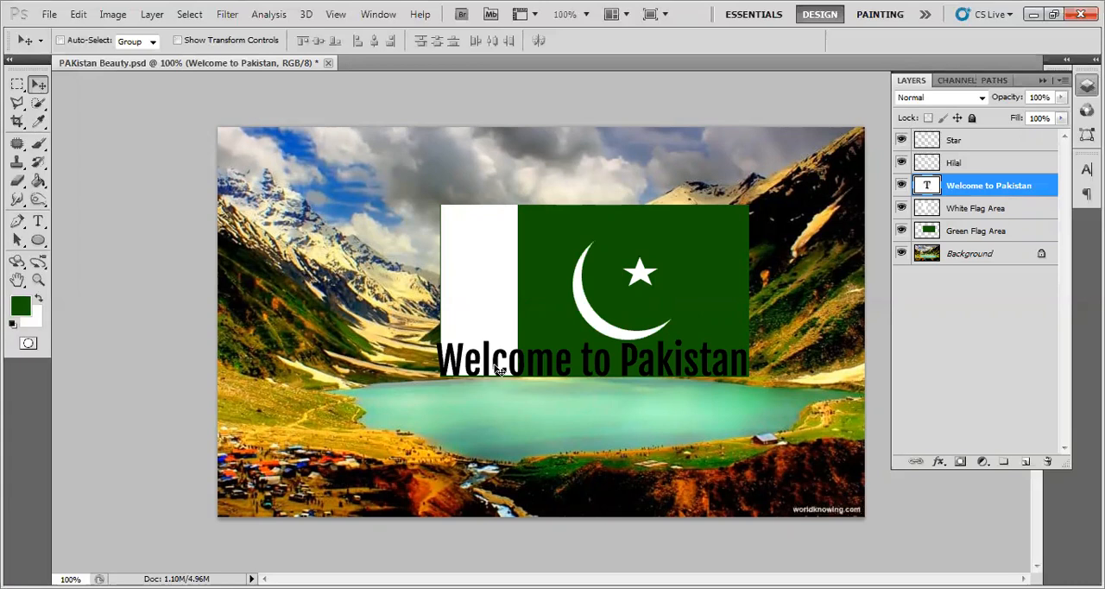
- Move the Welcome to Pakistan text up across the crescent and bring its layer to the top of the layer stack
{"action": "left_click_drag", "start_coordinate": [512, 367], "coordinate": [512, 318]}
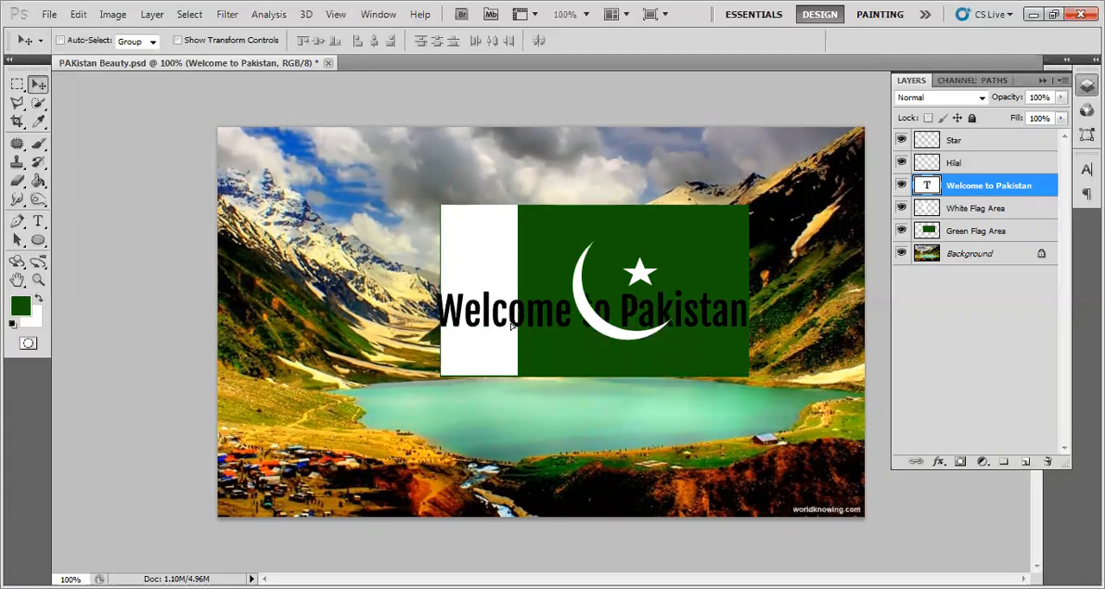
{"action": "left_click_drag", "start_coordinate": [983, 189], "coordinate": [985, 139]}
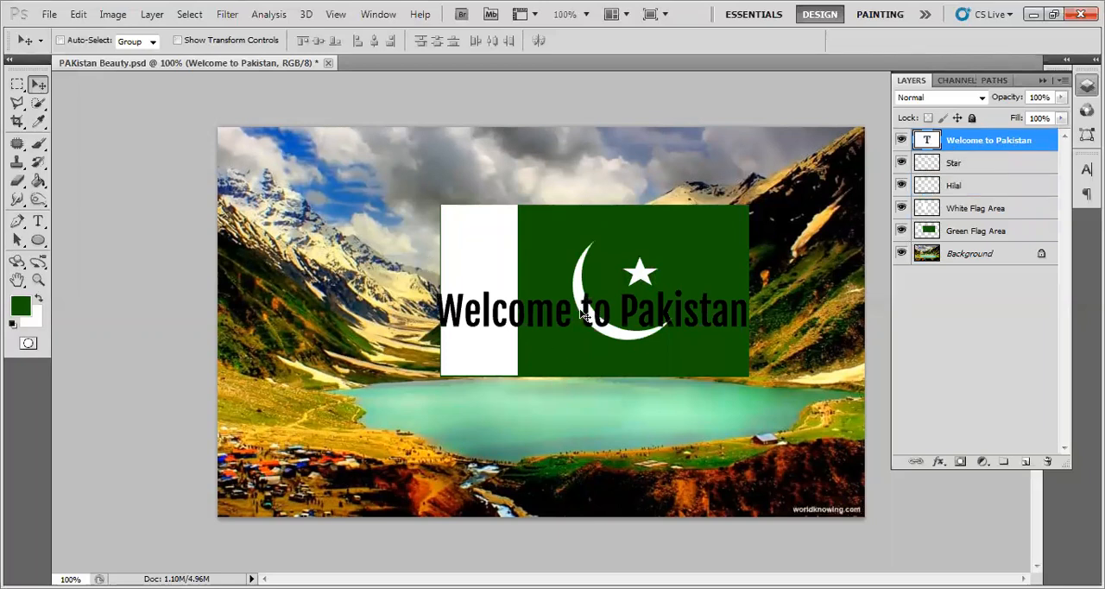
- Move the Welcome to Pakistan text to just above the flag and stack its layer between Green Flag Area and Background
{"action": "left_click_drag", "start_coordinate": [585, 313], "coordinate": [586, 187]}
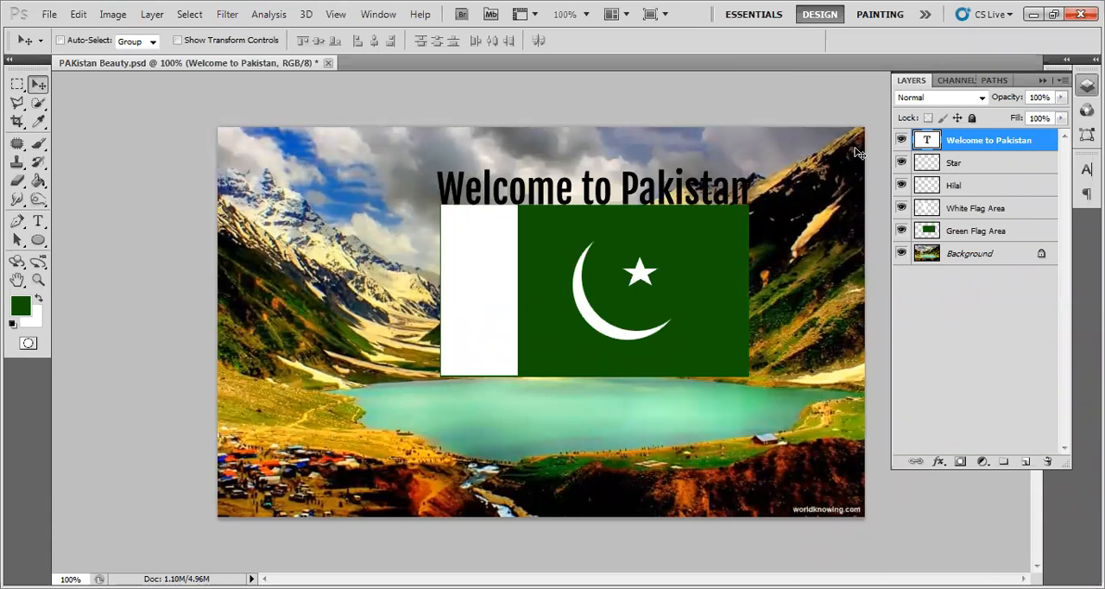
{"action": "left_click_drag", "start_coordinate": [984, 150], "coordinate": [981, 230]}
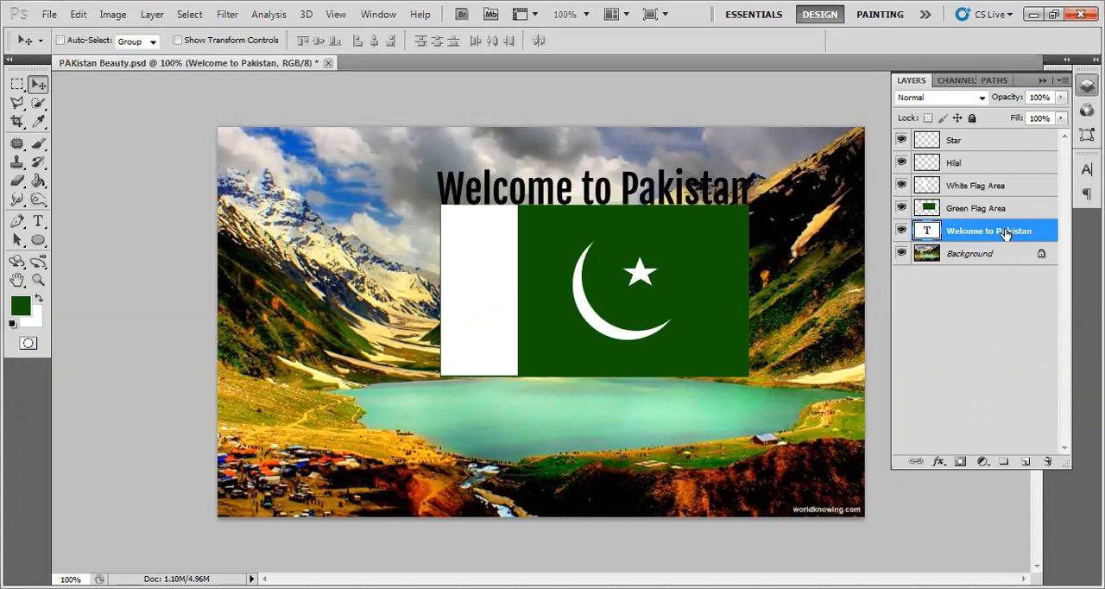
- Select the flag layers one at a time: Green Flag Area, Star, Green Flag Area again, White Flag Area and Hilal
{"action": "left_click", "coordinate": [958, 212]}
{"action": "left_click", "coordinate": [958, 139]}
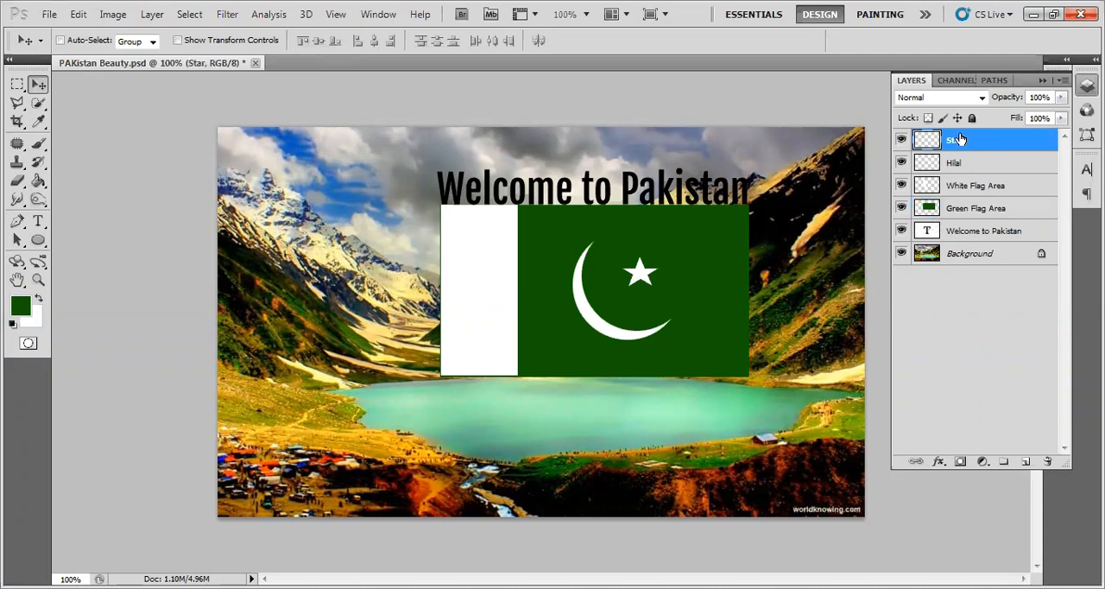
{"action": "left_click", "coordinate": [965, 206]}
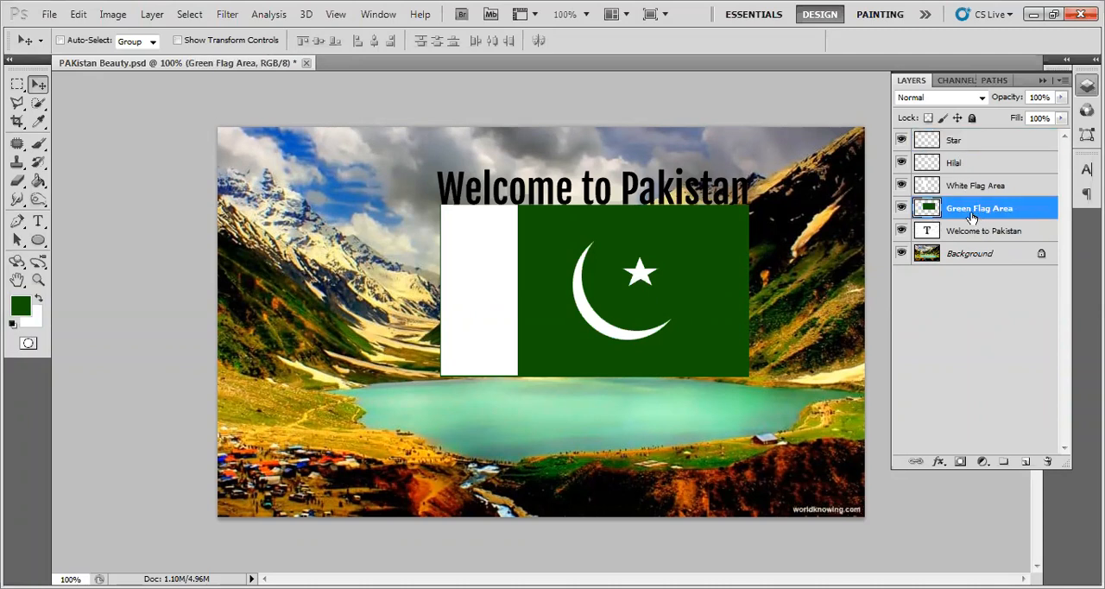
{"action": "left_click", "coordinate": [954, 189]}
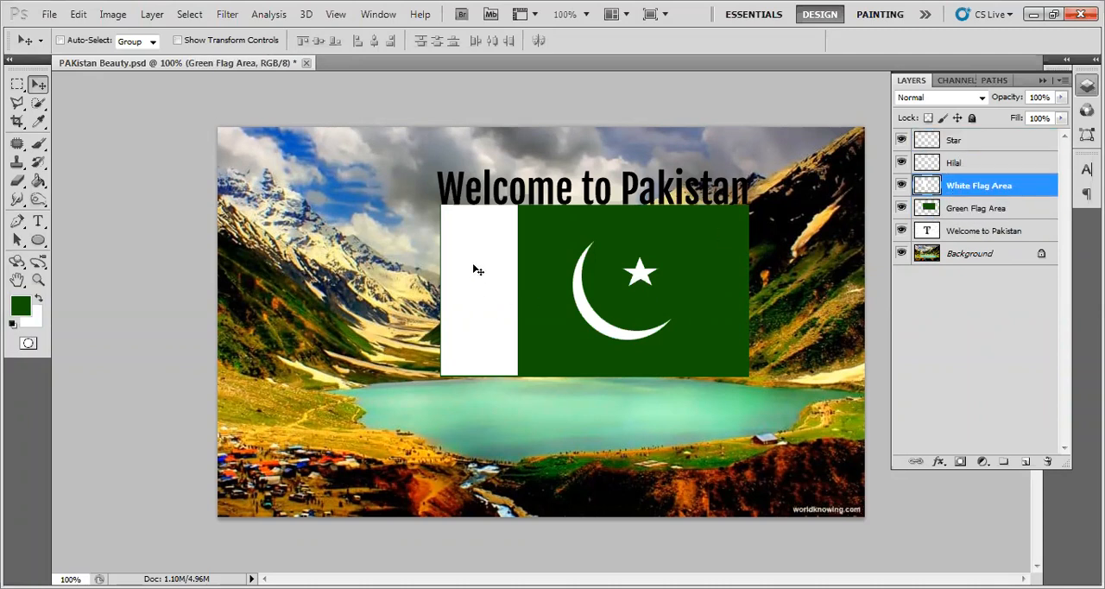
{"action": "left_click", "coordinate": [959, 164]}
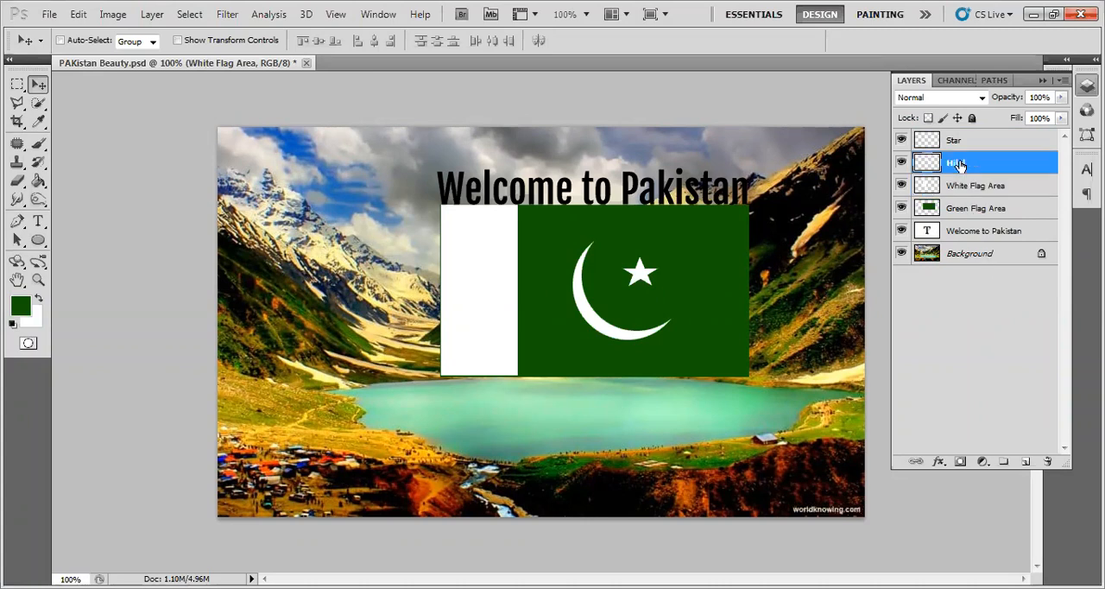
- Select the contiguous layers from Star to Green Flag Area as a range, repeat the range selection, and deselect all layers
{"action": "left_click", "coordinate": [959, 142]}
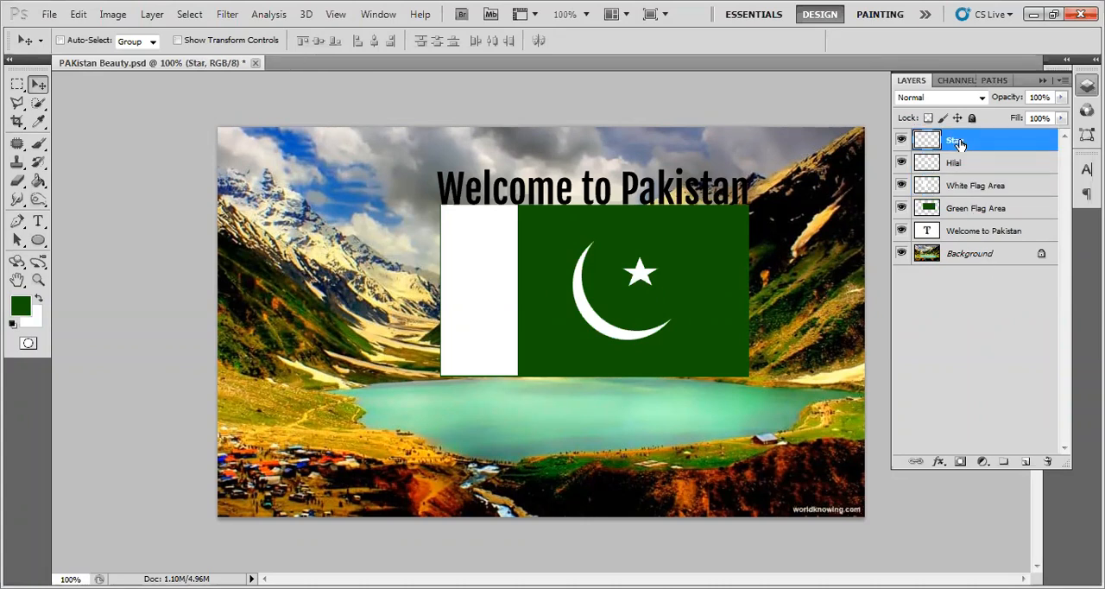
{"action": "left_click", "coordinate": [959, 216], "text": "shift"}
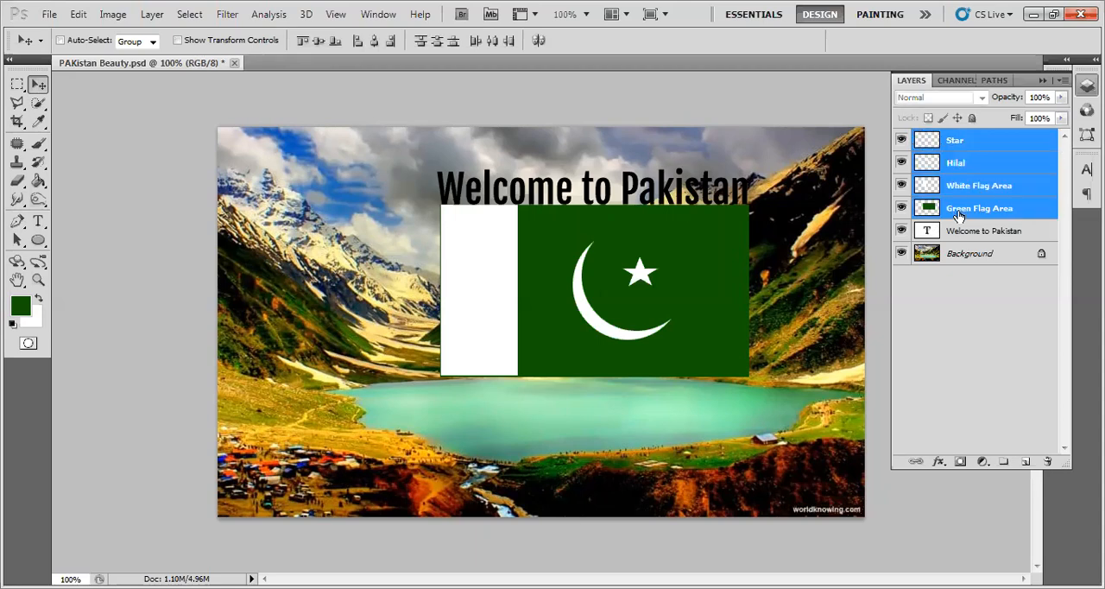
{"action": "left_click", "coordinate": [961, 141]}
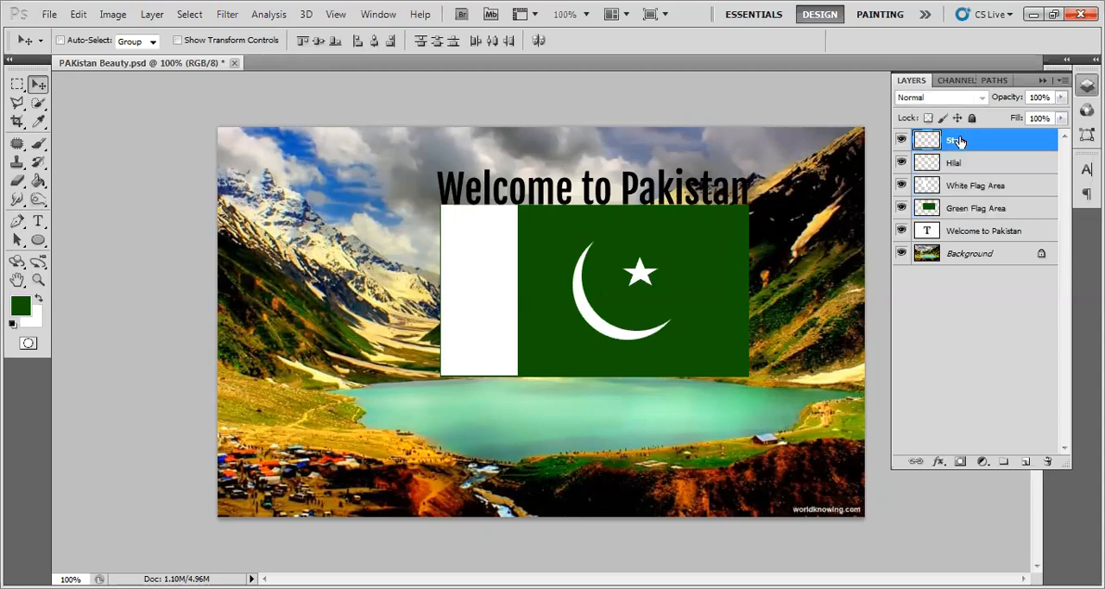
{"action": "left_click", "coordinate": [969, 212], "text": "shift"}
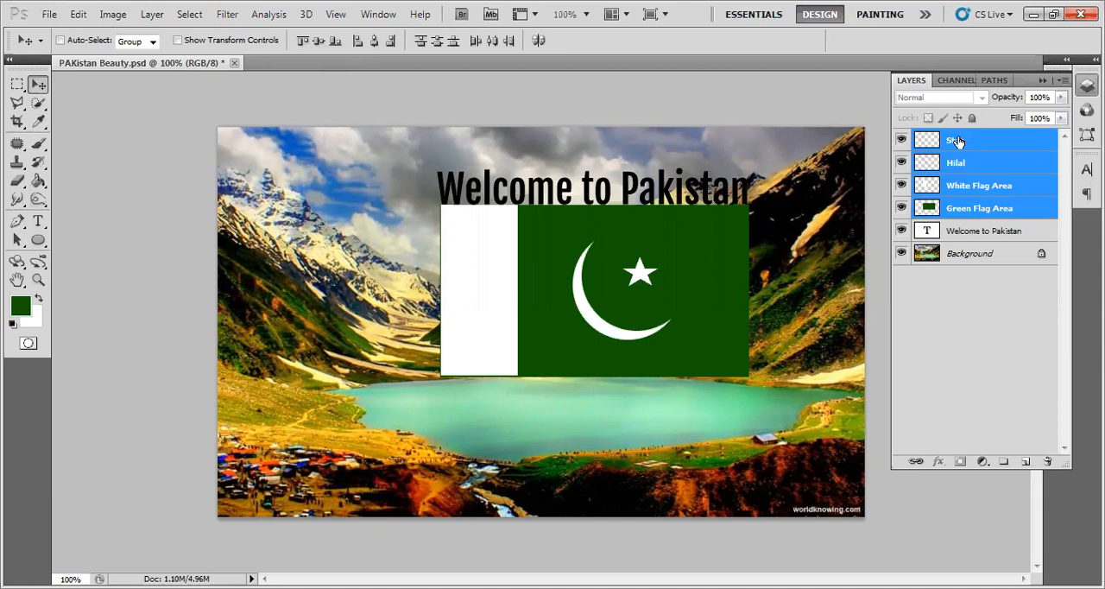
{"action": "left_click", "coordinate": [987, 313]}
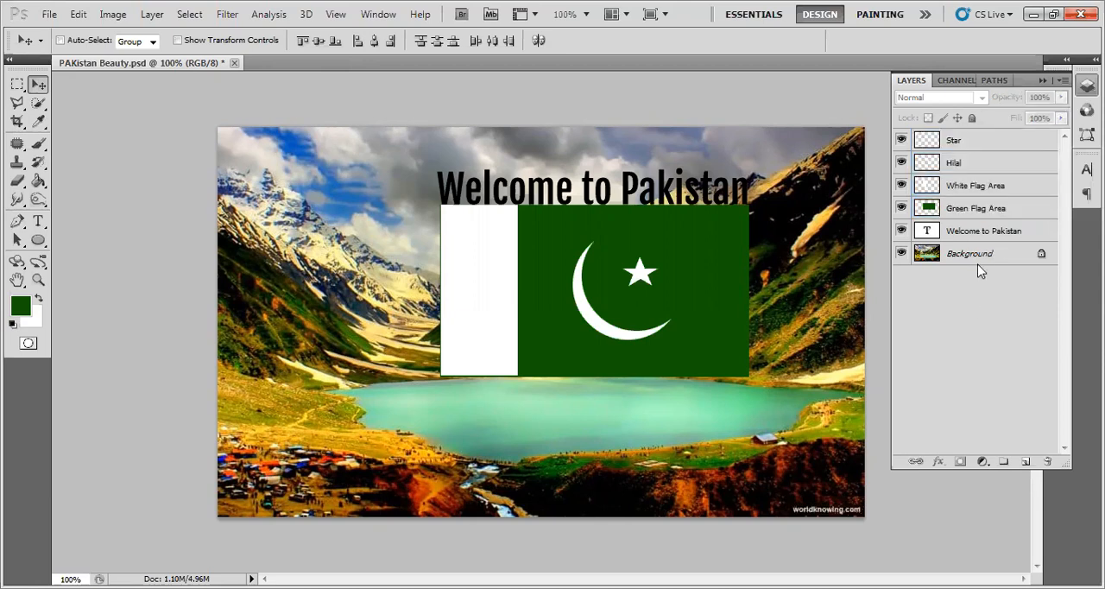
- Select the non-adjacent layers Green Flag Area, Hilal and Background together
{"action": "left_click", "coordinate": [966, 216]}
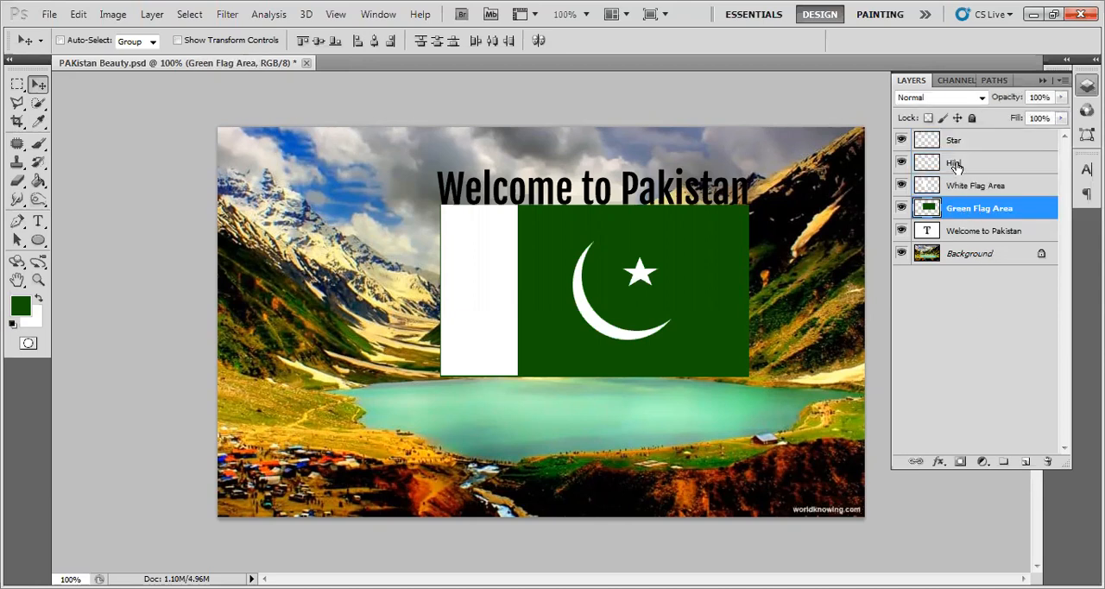
{"action": "left_click", "coordinate": [957, 164], "text": "ctrl"}
{"action": "left_click", "coordinate": [962, 253], "text": "ctrl"}
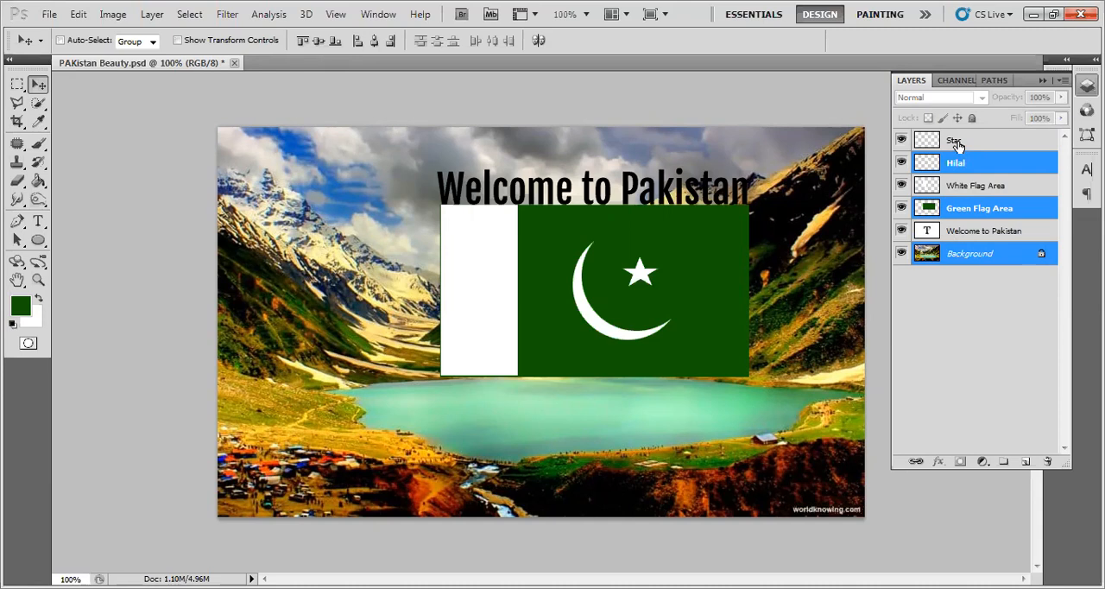
- Replace the layer selection with the four flag layers Green Flag Area, White Flag Area, Hilal and Star
{"action": "left_click", "coordinate": [958, 209]}
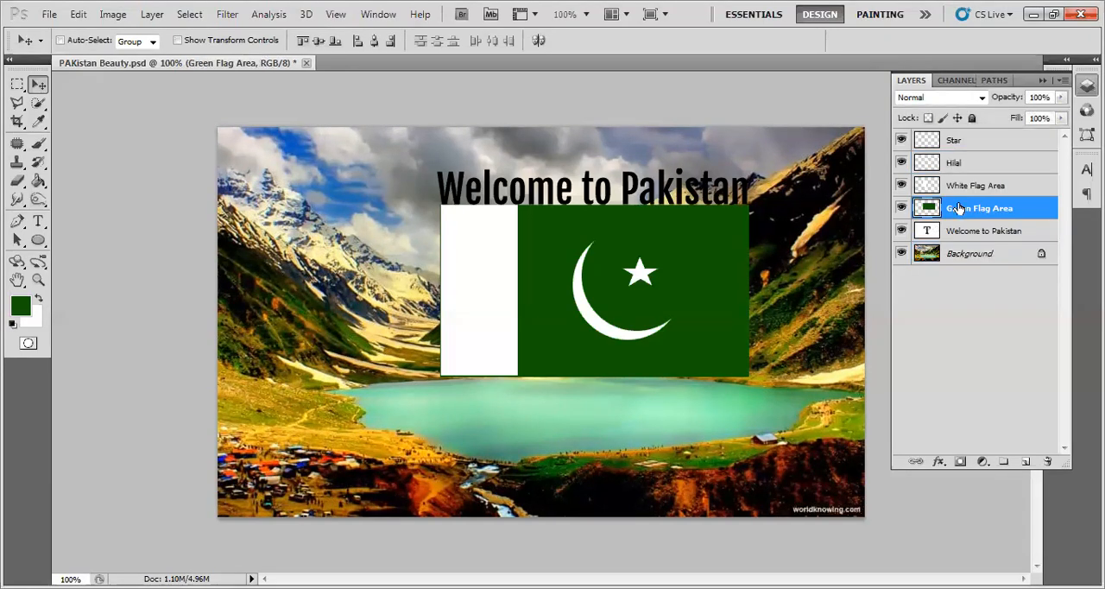
{"action": "left_click", "coordinate": [966, 253]}
{"action": "left_click", "coordinate": [965, 231]}
{"action": "left_click", "coordinate": [957, 209]}
{"action": "left_click", "coordinate": [962, 189], "text": "shift"}
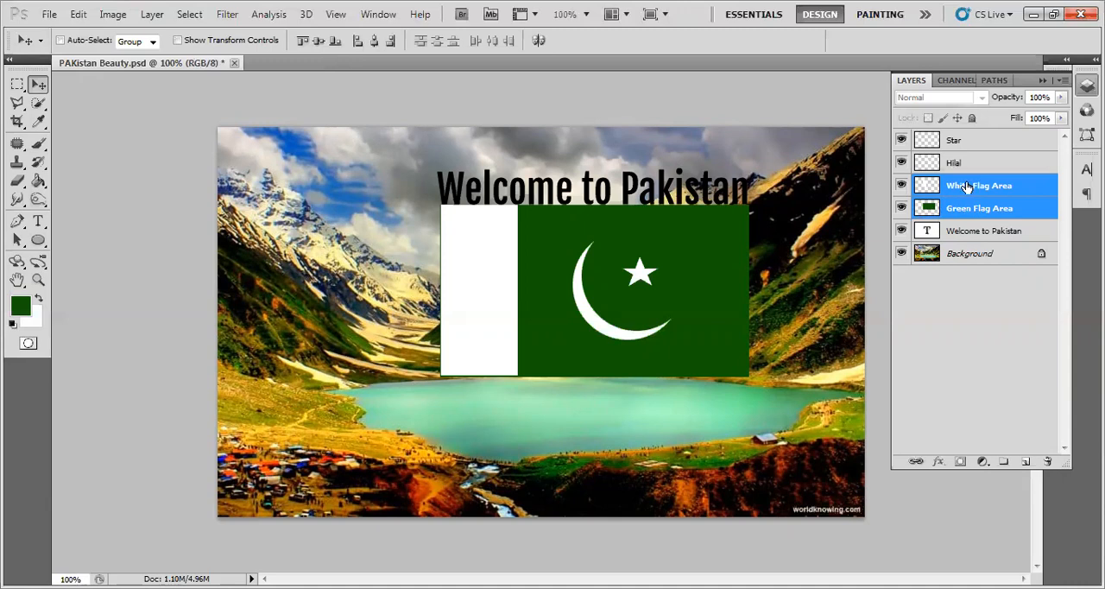
{"action": "left_click", "coordinate": [965, 139], "text": "shift"}
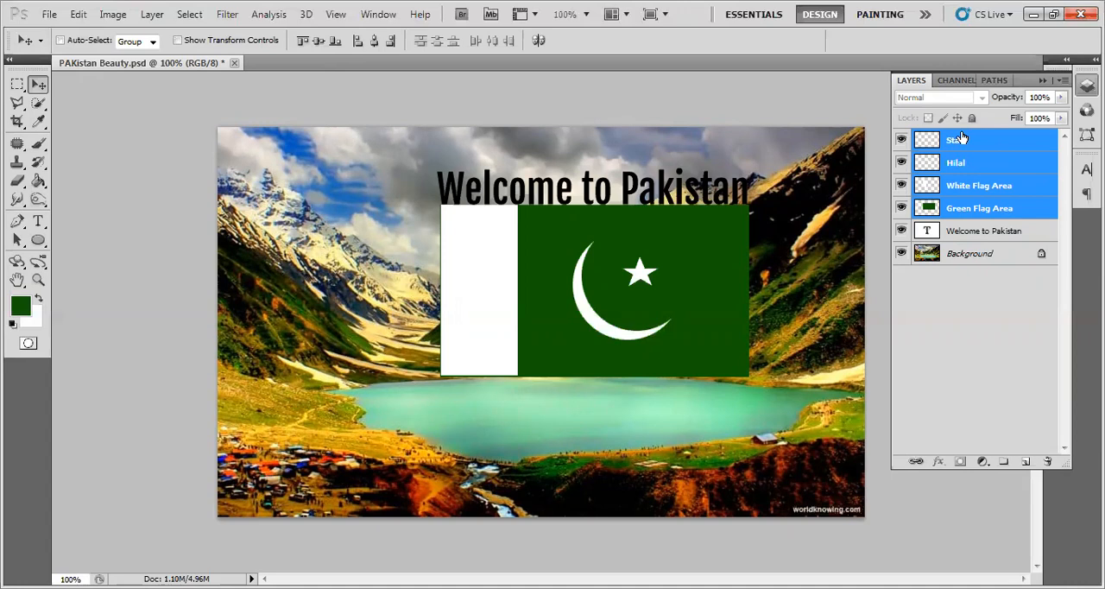
- Link the four flag layers Star, Hilal, White Flag Area and Green Flag Area together and deselect all layers
{"action": "right_click", "coordinate": [971, 216]}
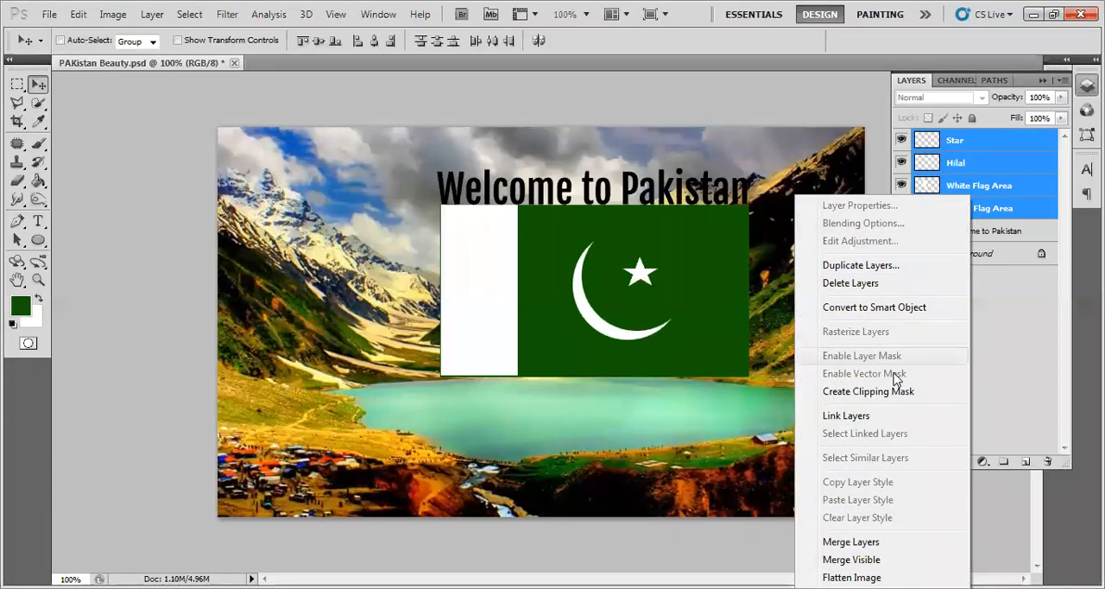
{"action": "left_click", "coordinate": [869, 417]}
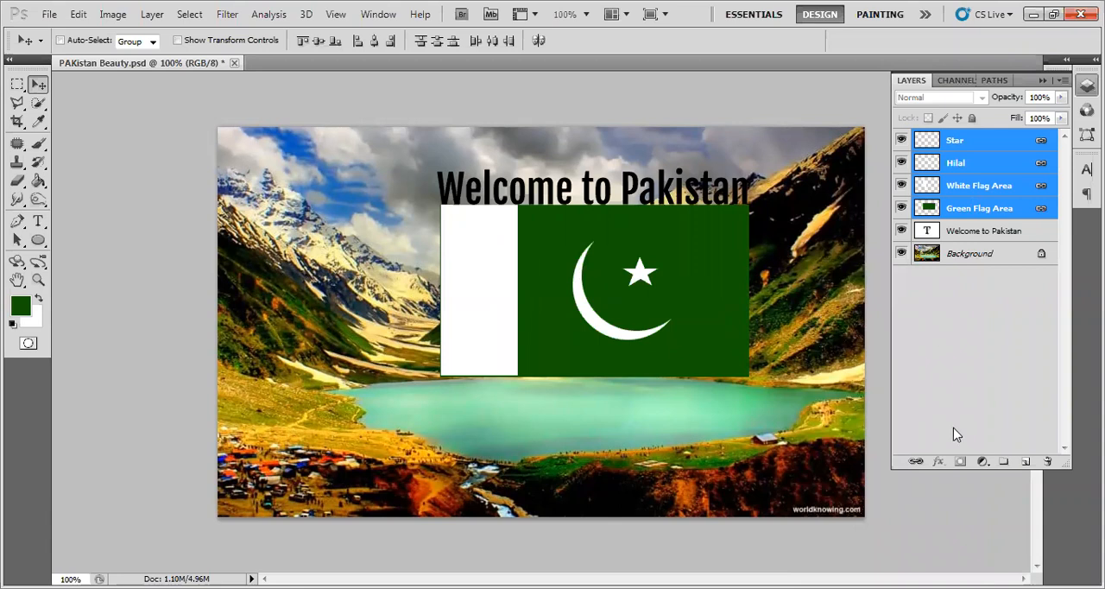
{"action": "left_click", "coordinate": [962, 357]}
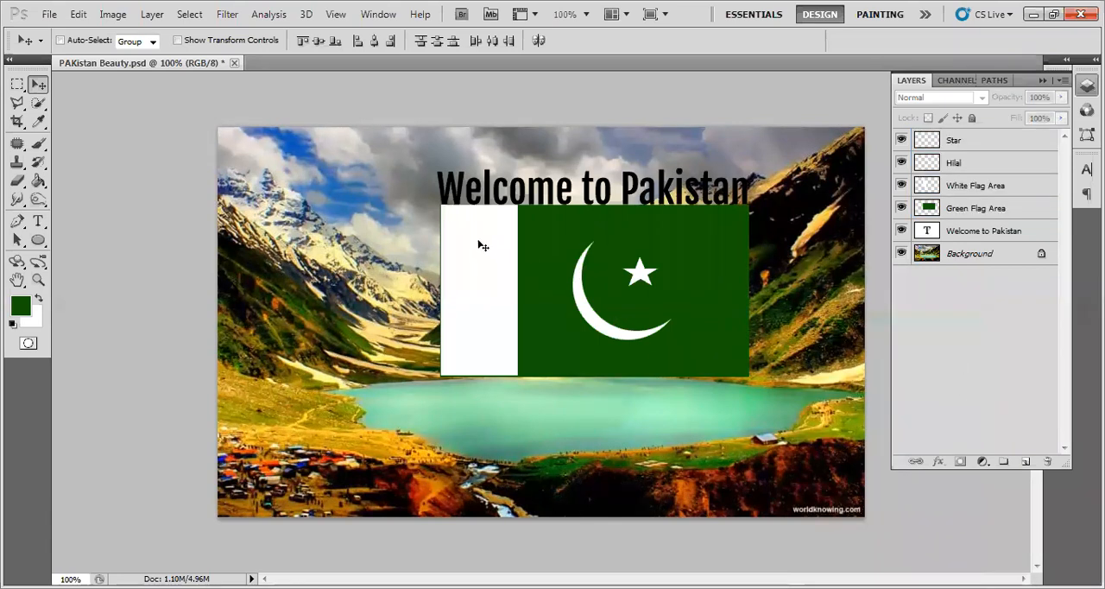
- Select only Green Flag Area and move the linked flag around the canvas, leaving it centred below the heading and partly over the lake
{"action": "left_click", "coordinate": [435, 227]}
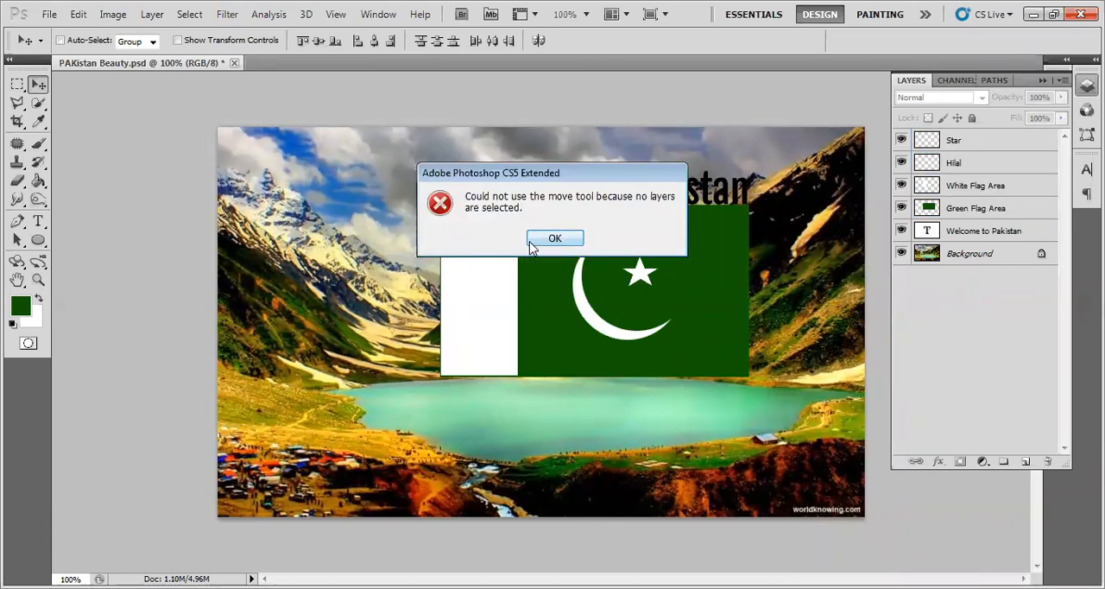
{"action": "left_click", "coordinate": [535, 242]}
{"action": "left_click", "coordinate": [961, 210]}
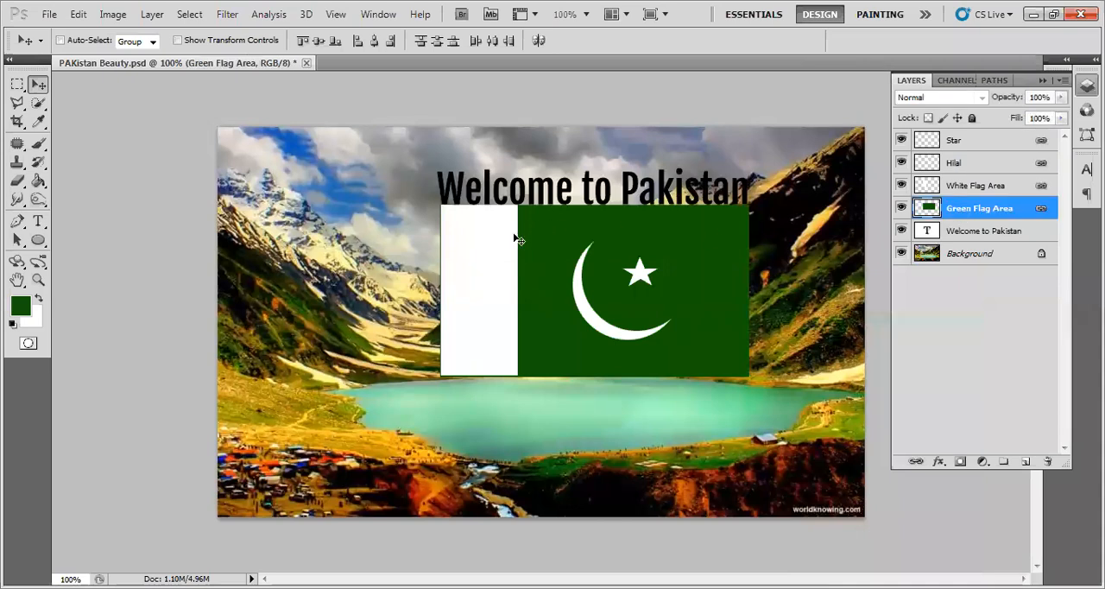
{"action": "left_click_drag", "start_coordinate": [541, 255], "coordinate": [326, 380]}
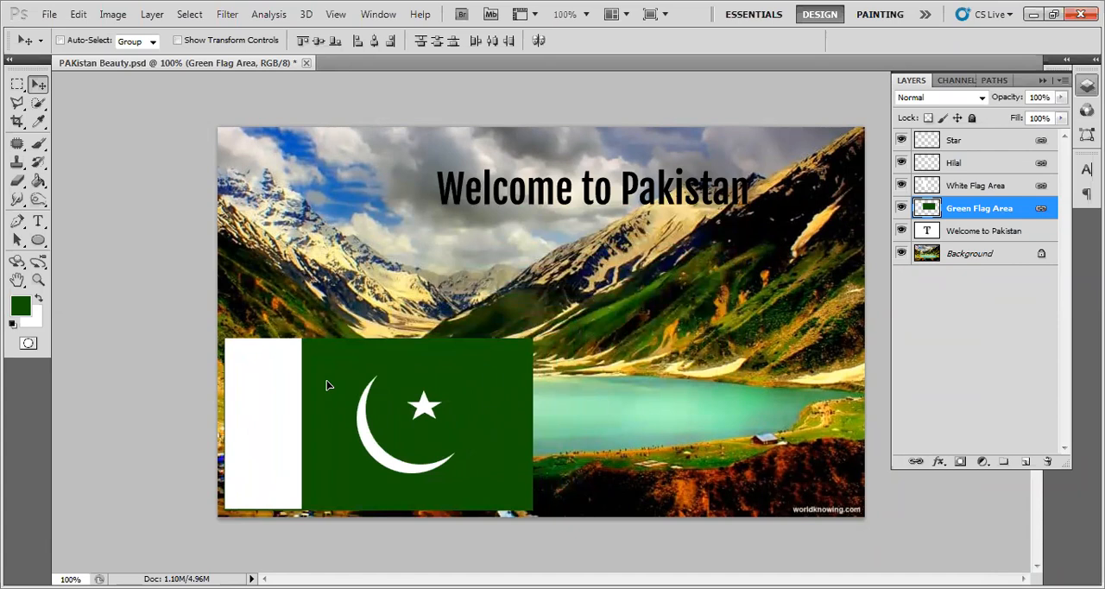
{"action": "left_click_drag", "start_coordinate": [268, 407], "coordinate": [266, 200]}
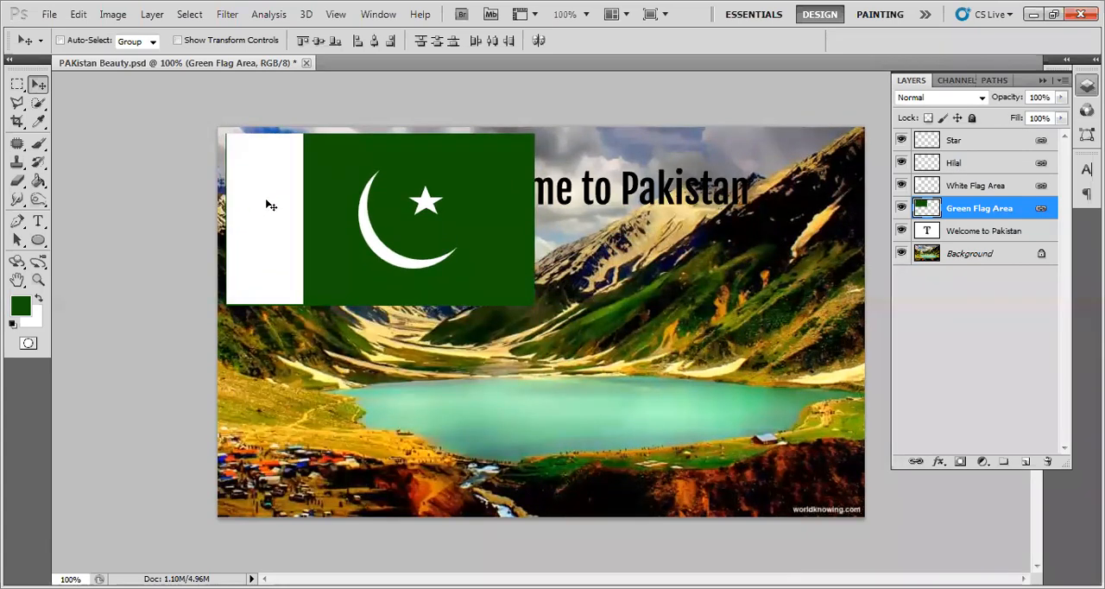
{"action": "left_click_drag", "start_coordinate": [445, 213], "coordinate": [776, 425]}
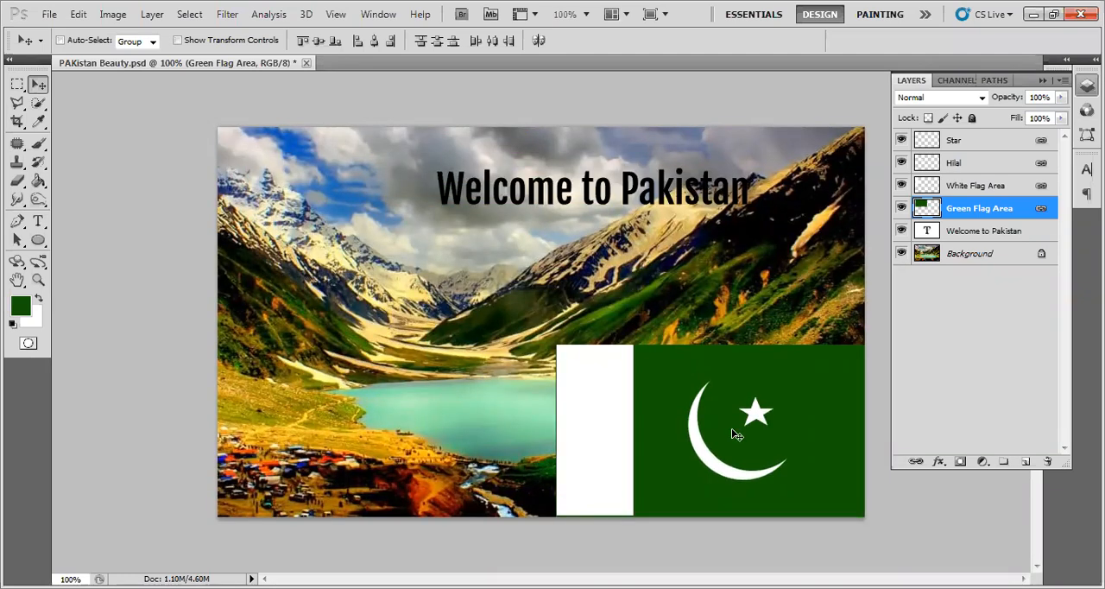
{"action": "left_click_drag", "start_coordinate": [701, 433], "coordinate": [701, 236]}
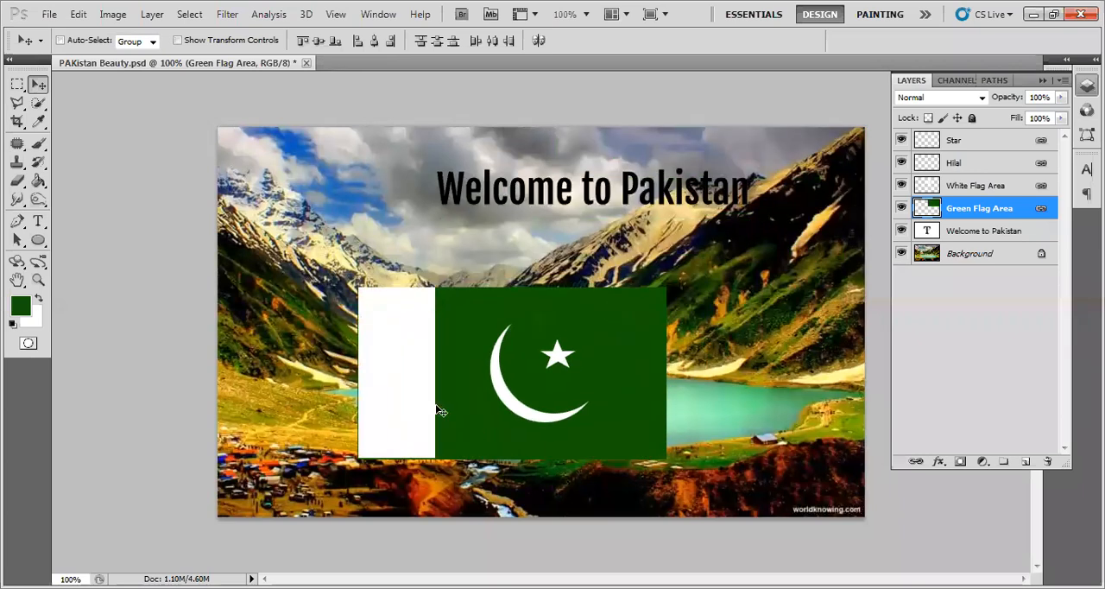
{"action": "left_click_drag", "start_coordinate": [407, 374], "coordinate": [484, 359]}
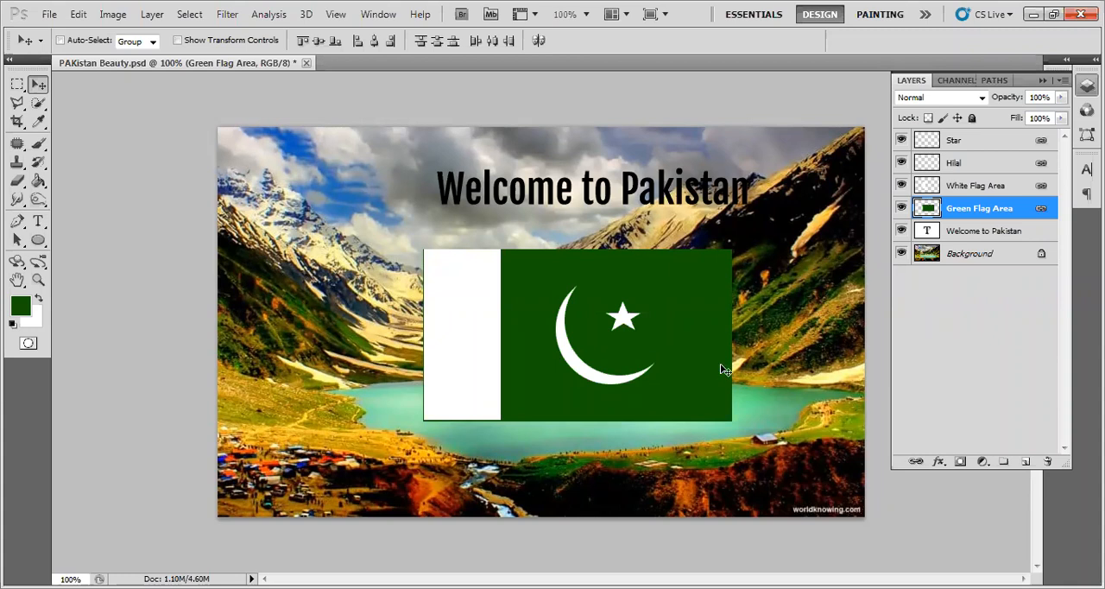
- Deselect all layers and try to move the flag with no layer selected
{"action": "left_click", "coordinate": [957, 330]}
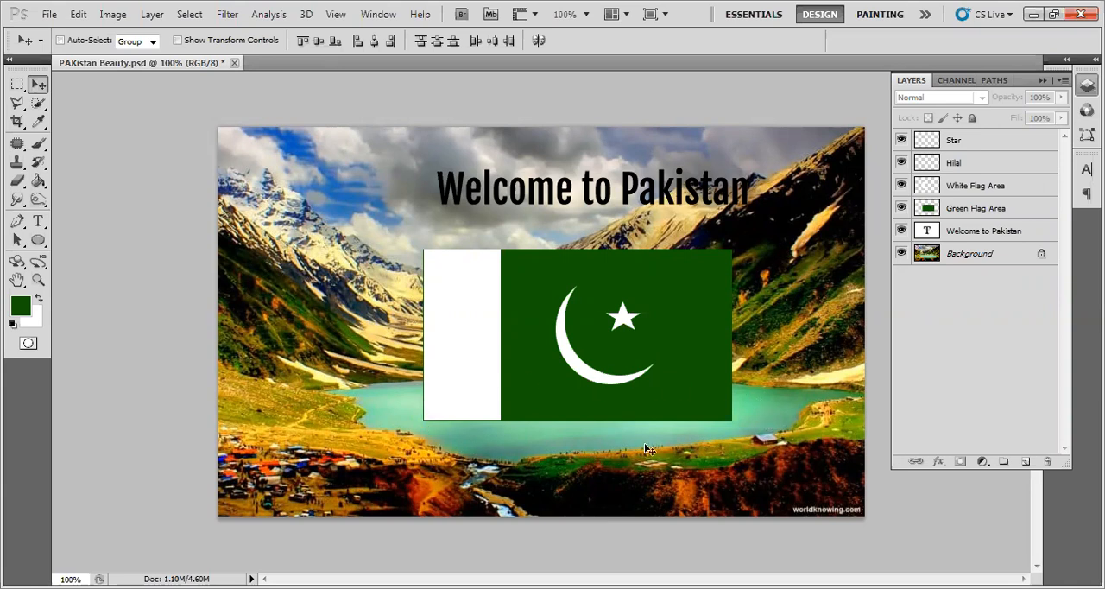
{"action": "left_click", "coordinate": [564, 384]}
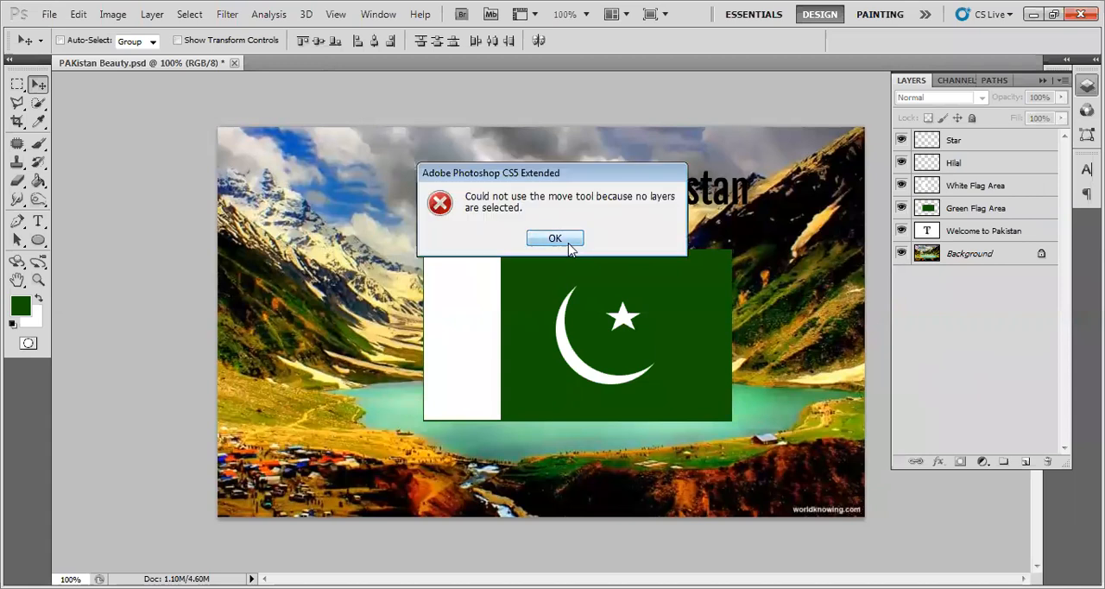
{"action": "left_click", "coordinate": [568, 247]}
- Select the Green Flag Area layer and set its opacity to 50%
{"action": "left_click", "coordinate": [1006, 215]}
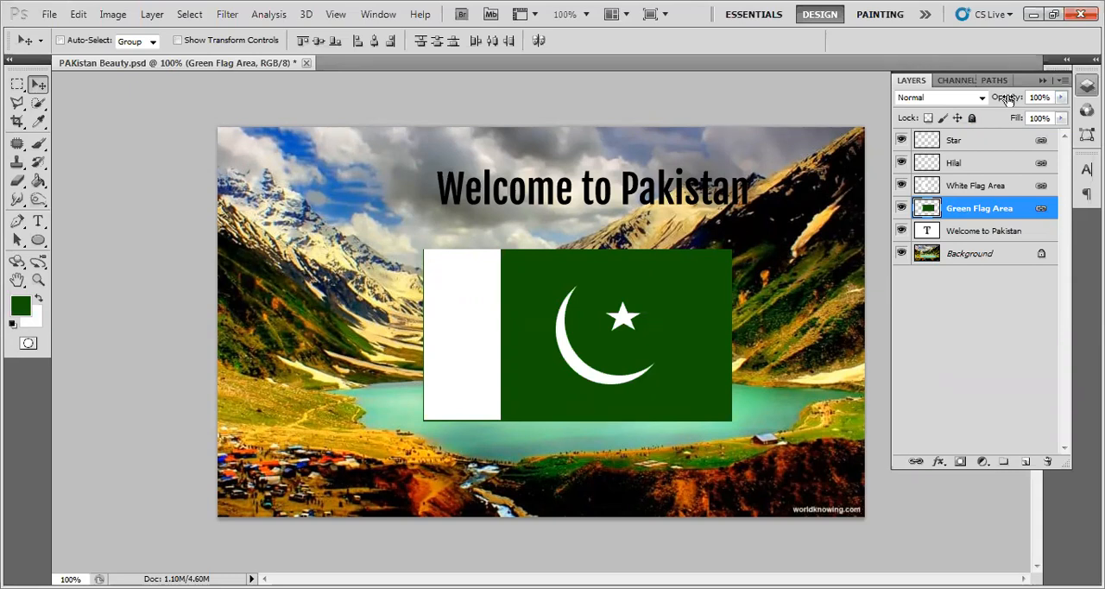
{"action": "left_click_drag", "start_coordinate": [1007, 100], "coordinate": [966, 100]}
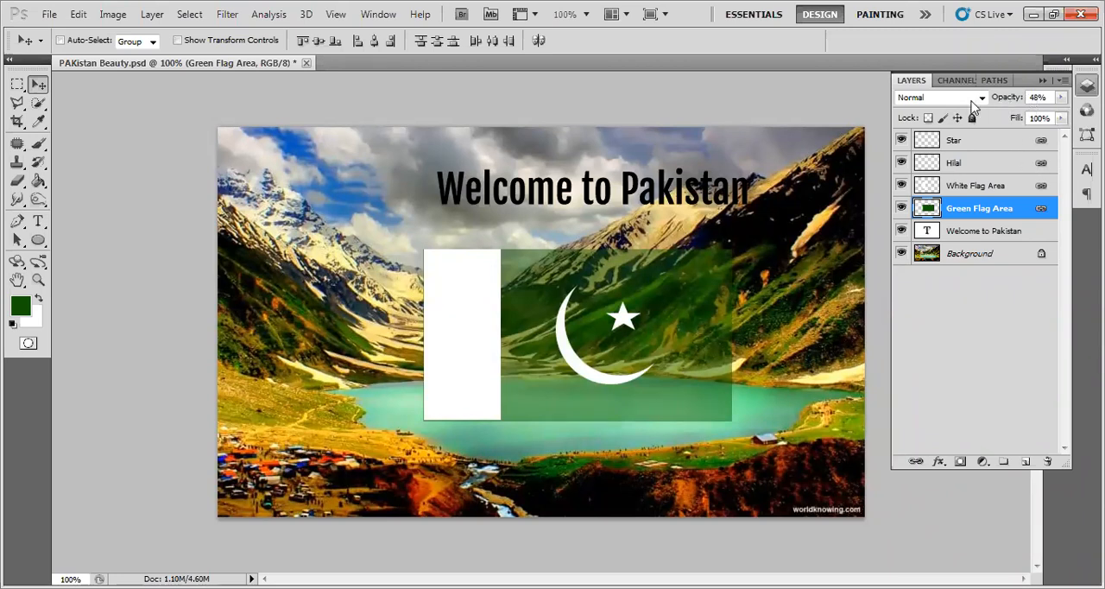
{"action": "left_click", "coordinate": [1037, 97]}
{"action": "type", "text": "50"}
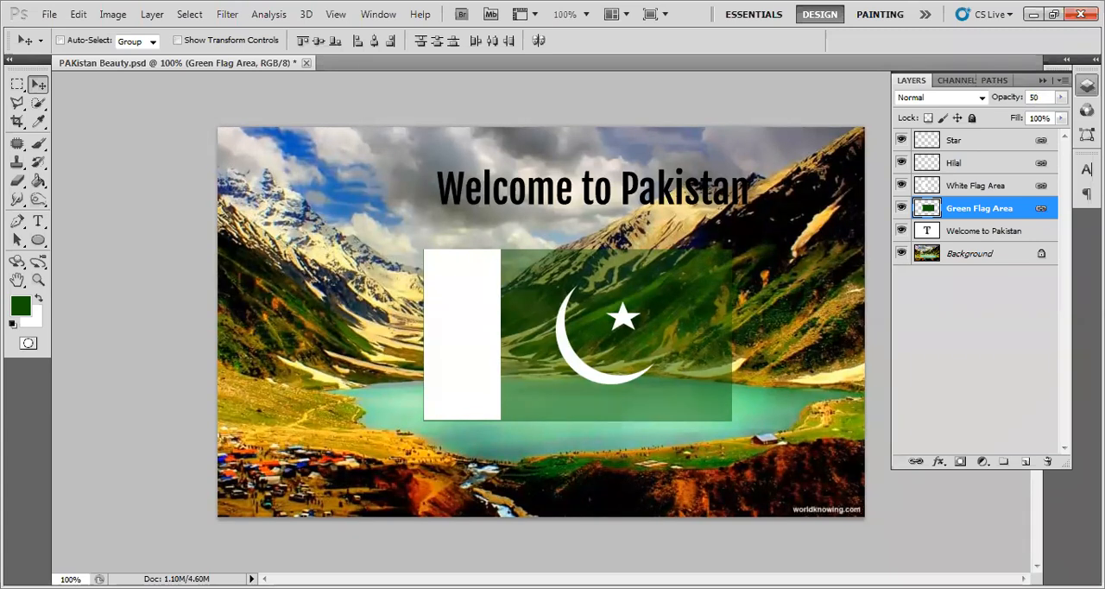
{"action": "key", "text": "Return"}
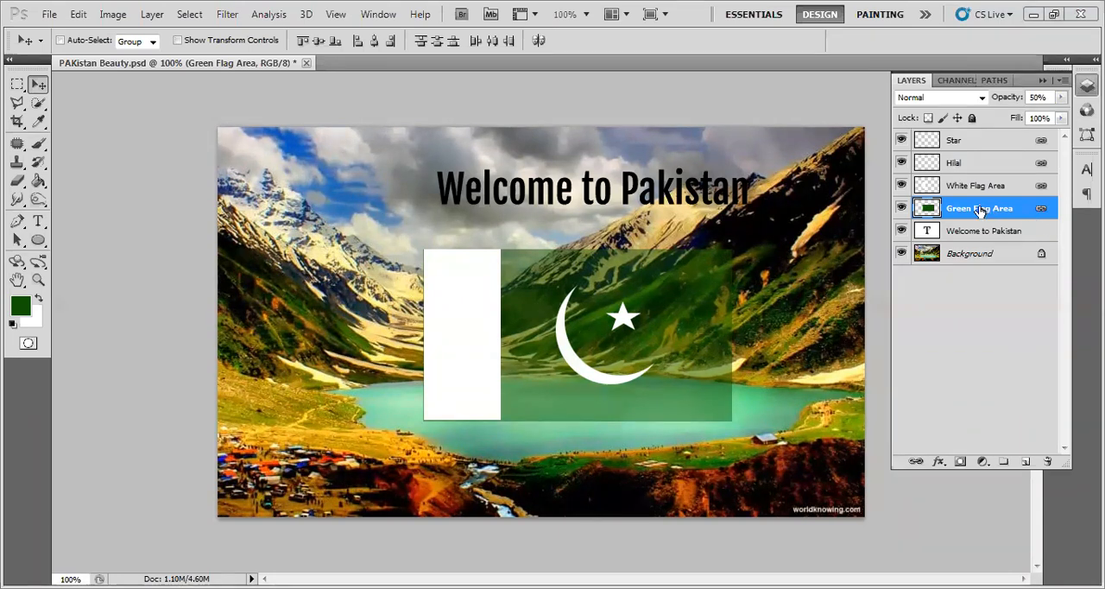
- Raise the opacity of the Green Flag Area layer to 72%
{"action": "left_click", "coordinate": [1061, 97]}
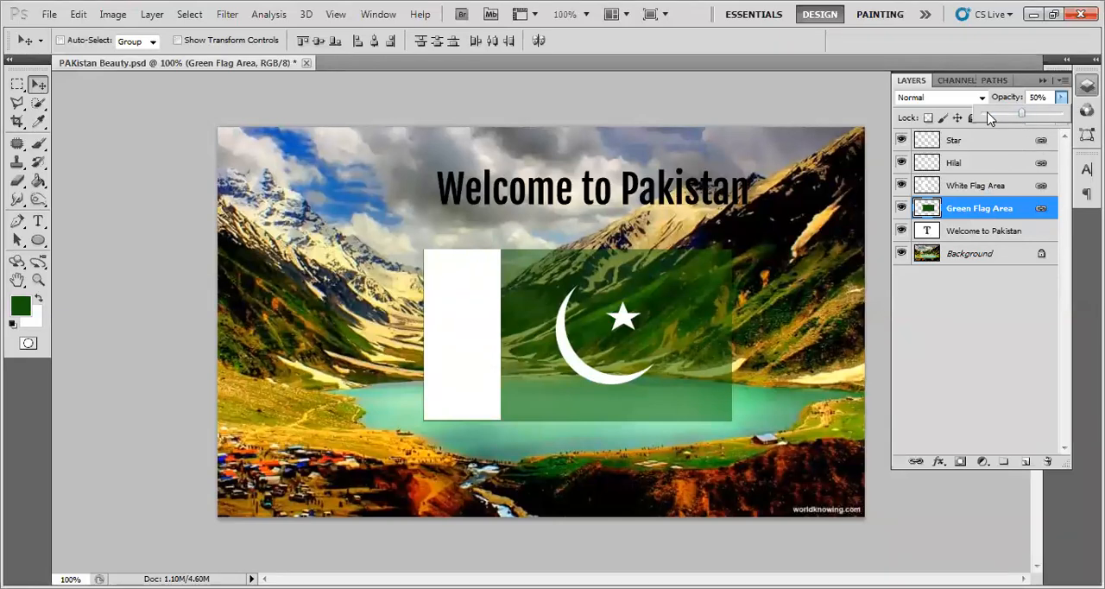
{"action": "mouse_move", "coordinate": [1022, 115]}
{"action": "left_mouse_down"}
{"action": "mouse_move", "coordinate": [994, 117]}
{"action": "mouse_move", "coordinate": [1050, 118]}
{"action": "mouse_move", "coordinate": [1041, 121]}
{"action": "left_mouse_up"}
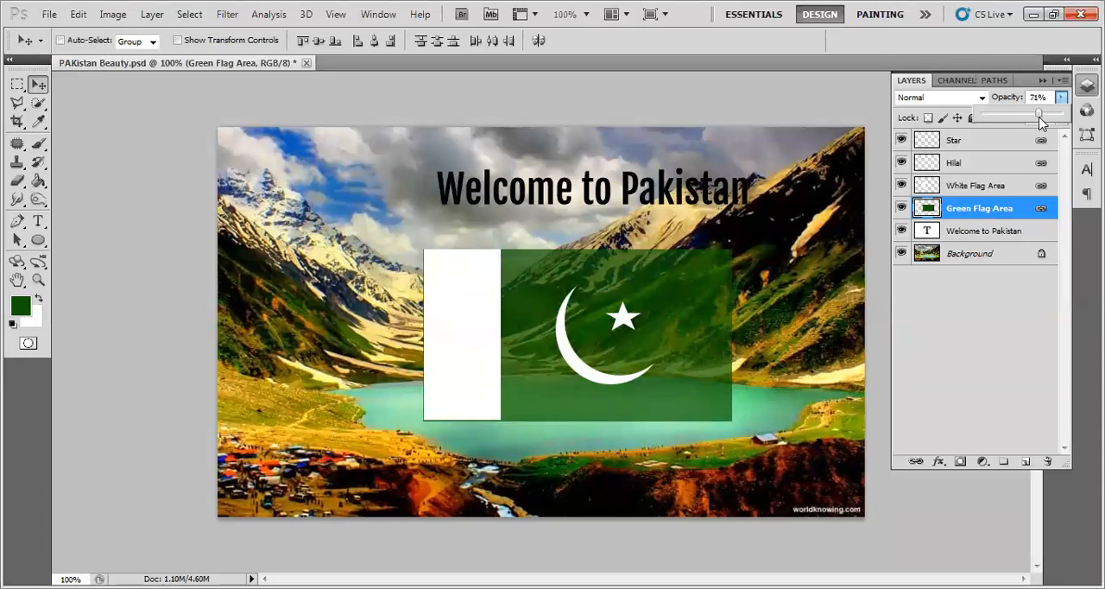
{"action": "left_click", "coordinate": [1035, 97]}
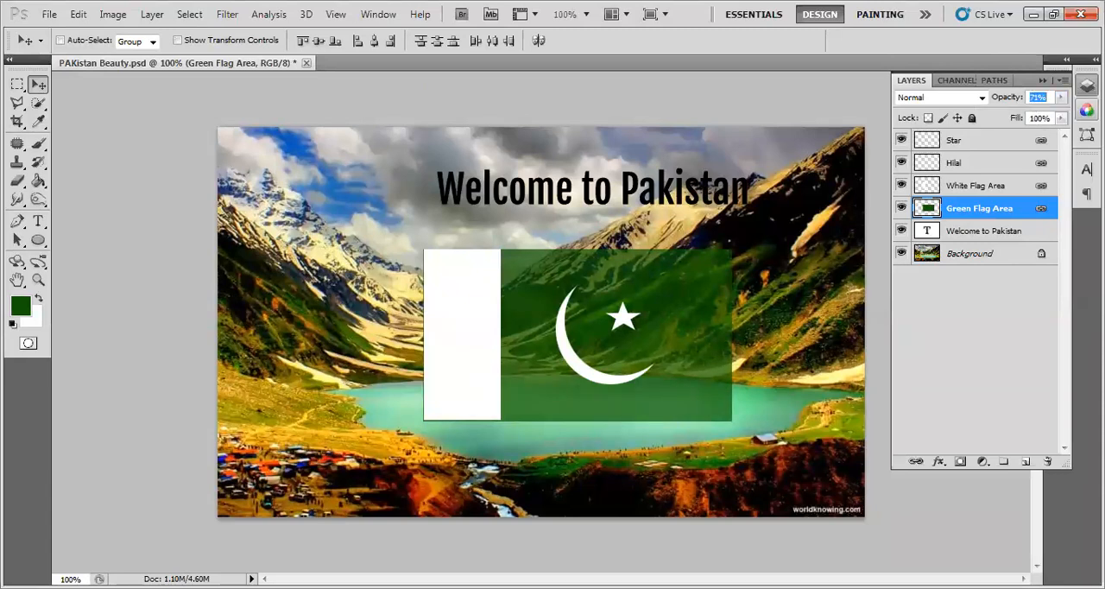
{"action": "type", "text": "72"}
{"action": "key", "text": "Return"}
- Set the White Flag Area layer's opacity to 72%
{"action": "left_click", "coordinate": [949, 188]}
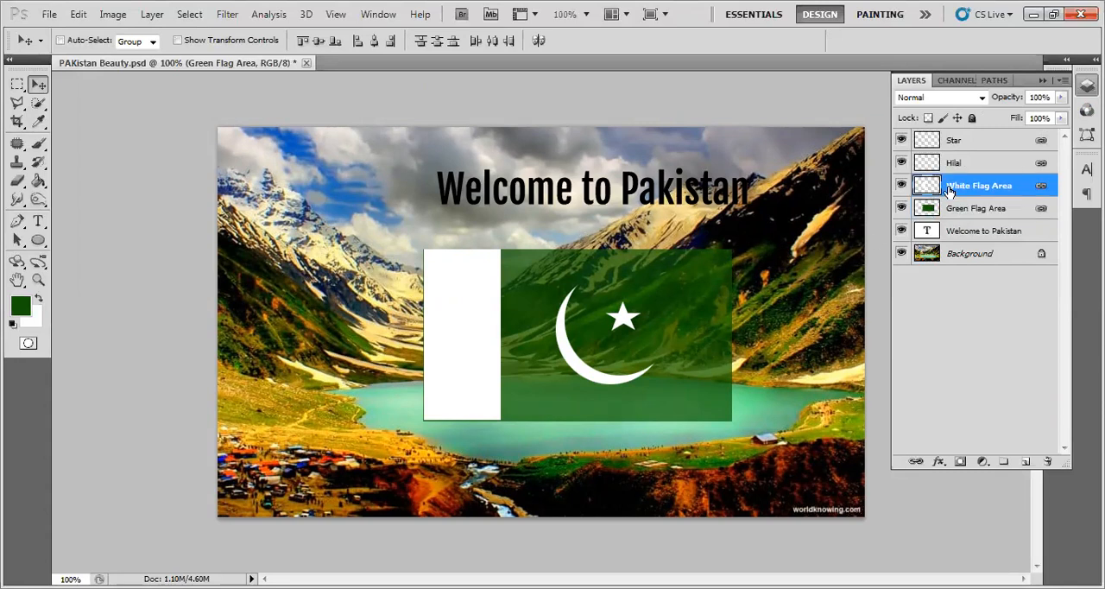
{"action": "left_click", "coordinate": [1041, 92]}
{"action": "type", "text": "72"}
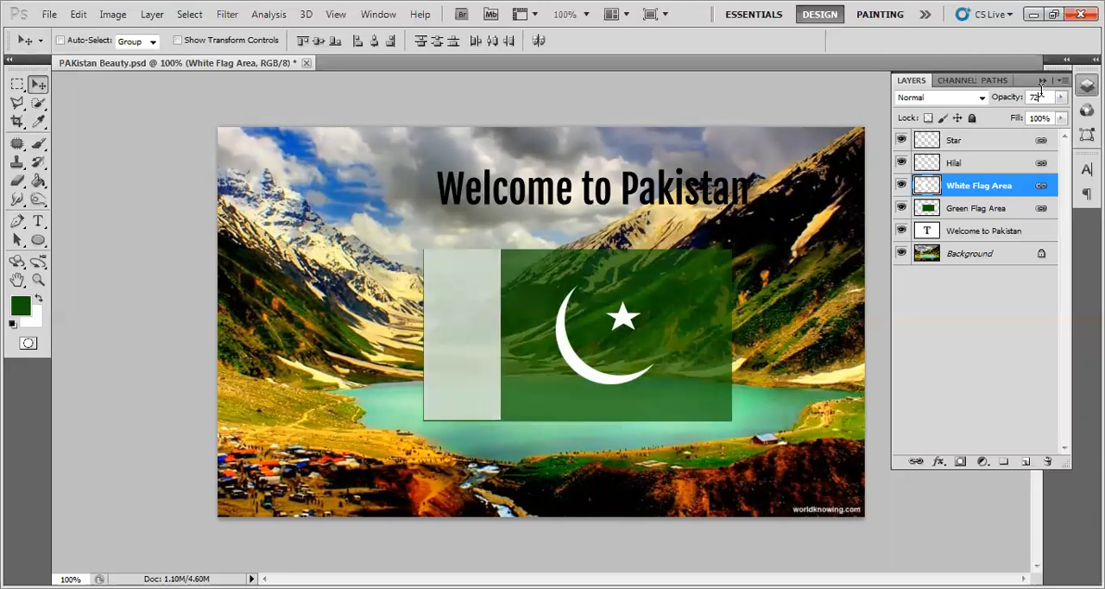
{"action": "key", "text": "Return"}
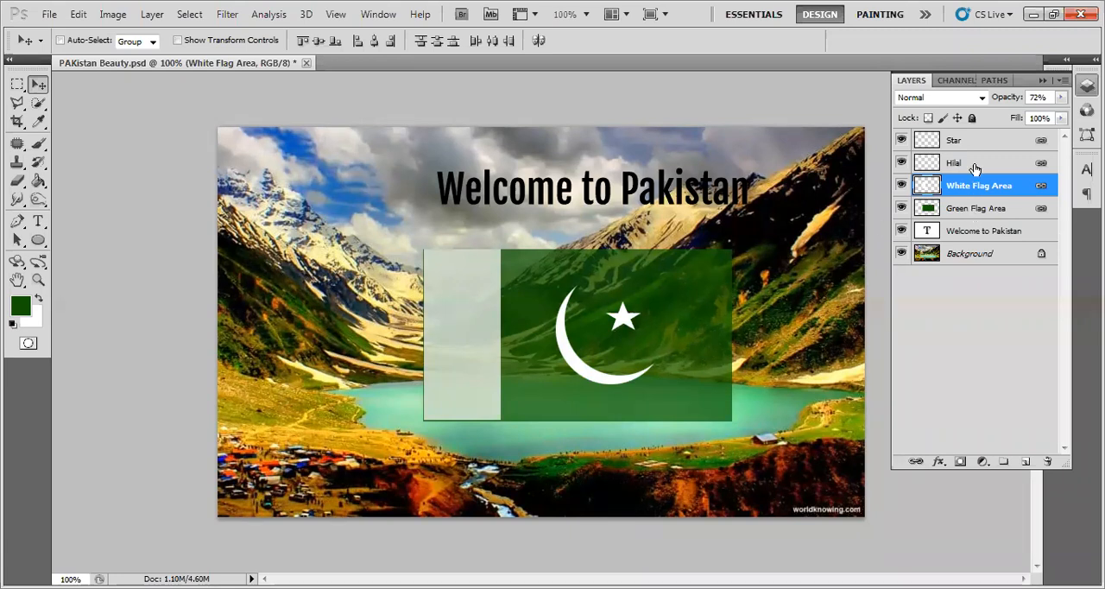
- Move the Welcome to Pakistan text up and slightly left so it sits centred above the flag
{"action": "left_click", "coordinate": [972, 234]}
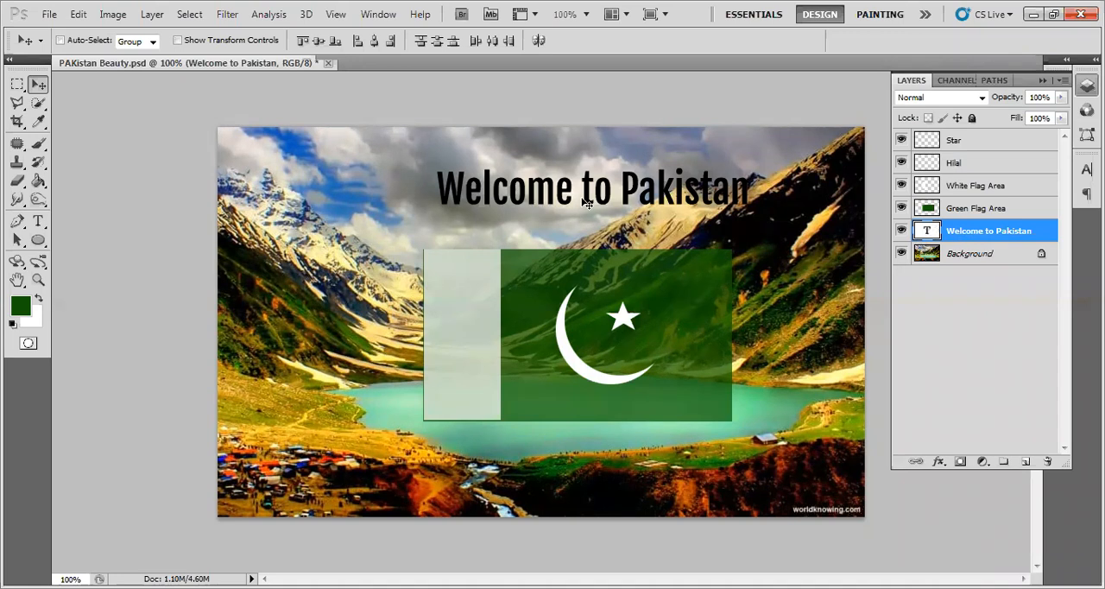
{"action": "left_click_drag", "start_coordinate": [587, 205], "coordinate": [577, 177]}
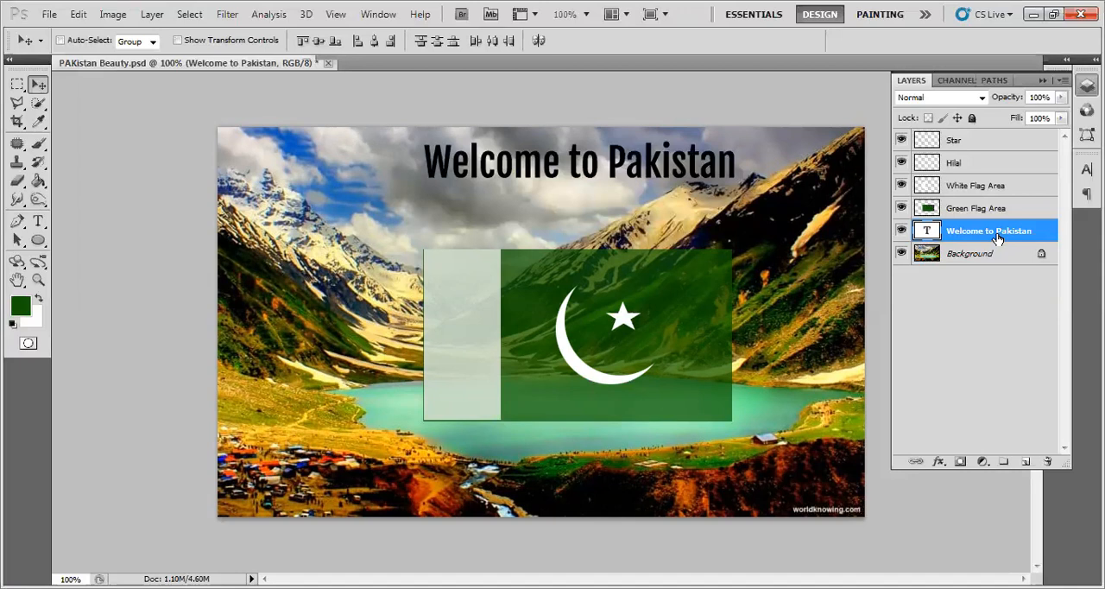
- Duplicate the Welcome to Pakistan text layer and move the copy directly below the flag
{"action": "left_click_drag", "start_coordinate": [1000, 238], "coordinate": [1027, 459]}
{"action": "left_click_drag", "start_coordinate": [954, 238], "coordinate": [1048, 461]}
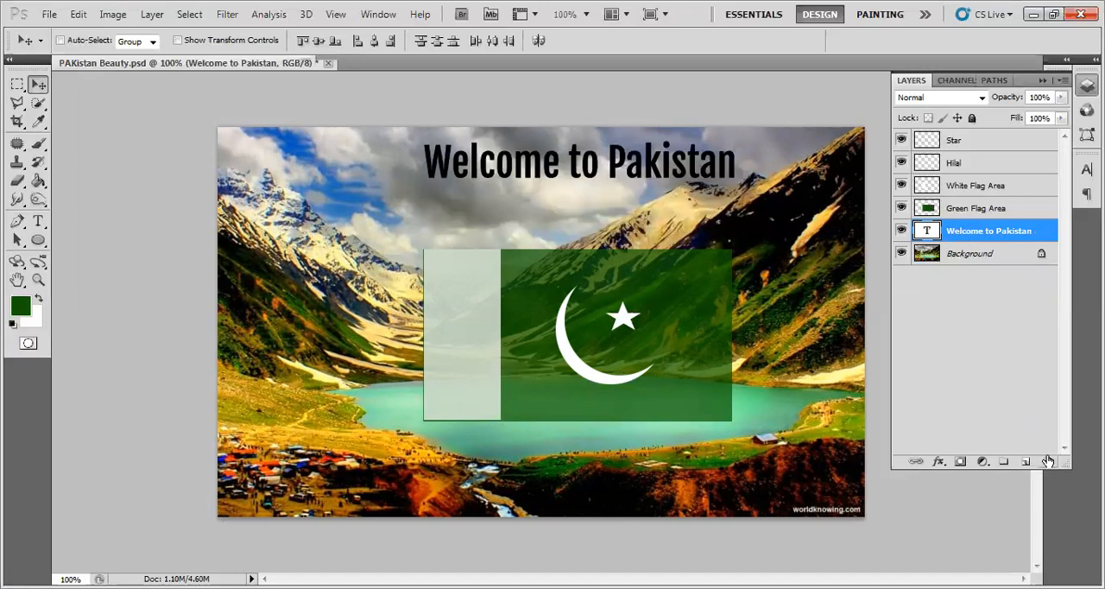
{"action": "left_click", "coordinate": [974, 291]}
{"action": "left_click", "coordinate": [974, 230]}
{"action": "key", "text": "ctrl+j"}
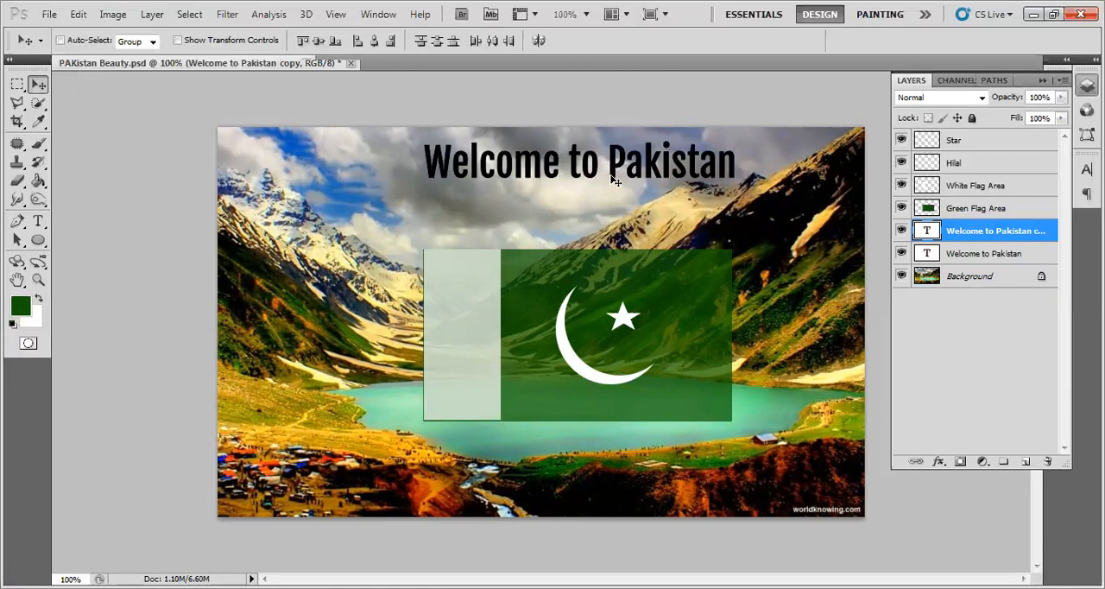
{"action": "left_click_drag", "start_coordinate": [614, 195], "coordinate": [613, 456]}
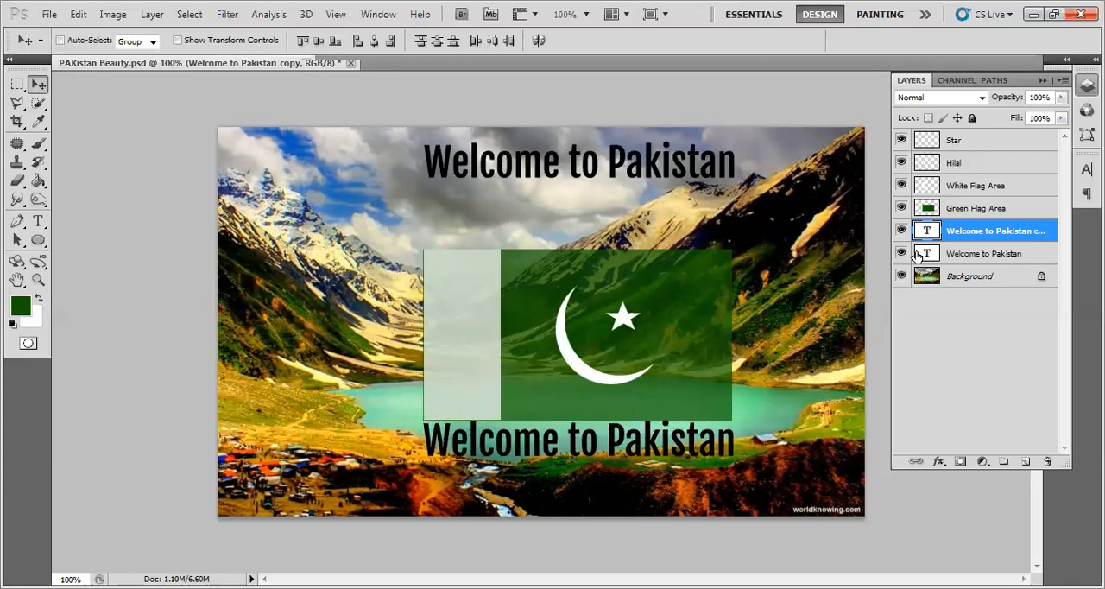
- Move the original Welcome to Pakistan text to the image's upper-left corner, then hide and show the text copy layer
{"action": "left_click", "coordinate": [961, 253]}
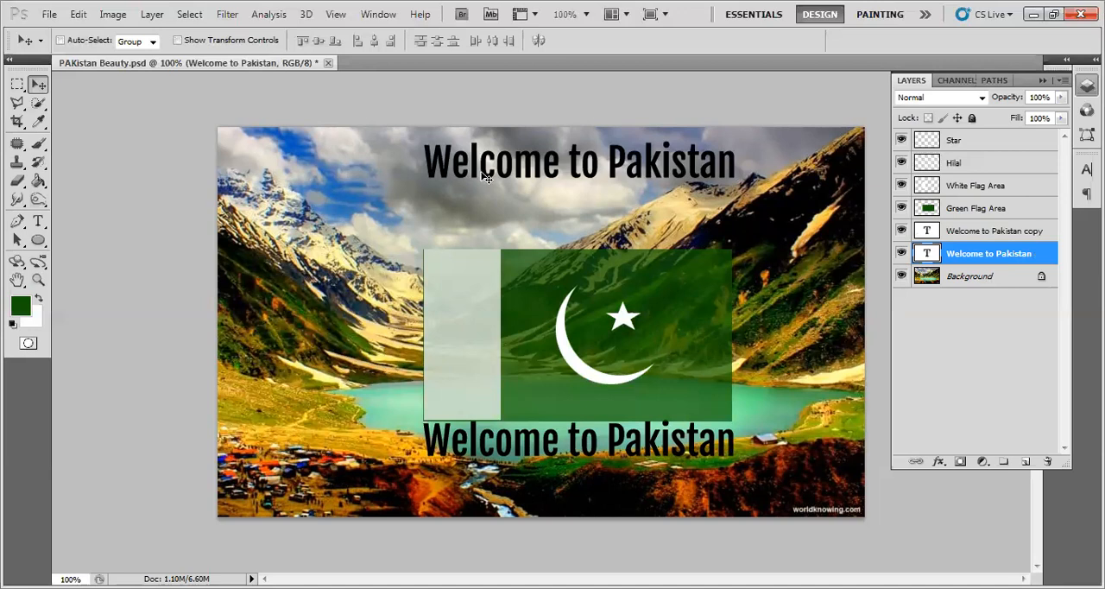
{"action": "left_click_drag", "start_coordinate": [487, 177], "coordinate": [294, 175]}
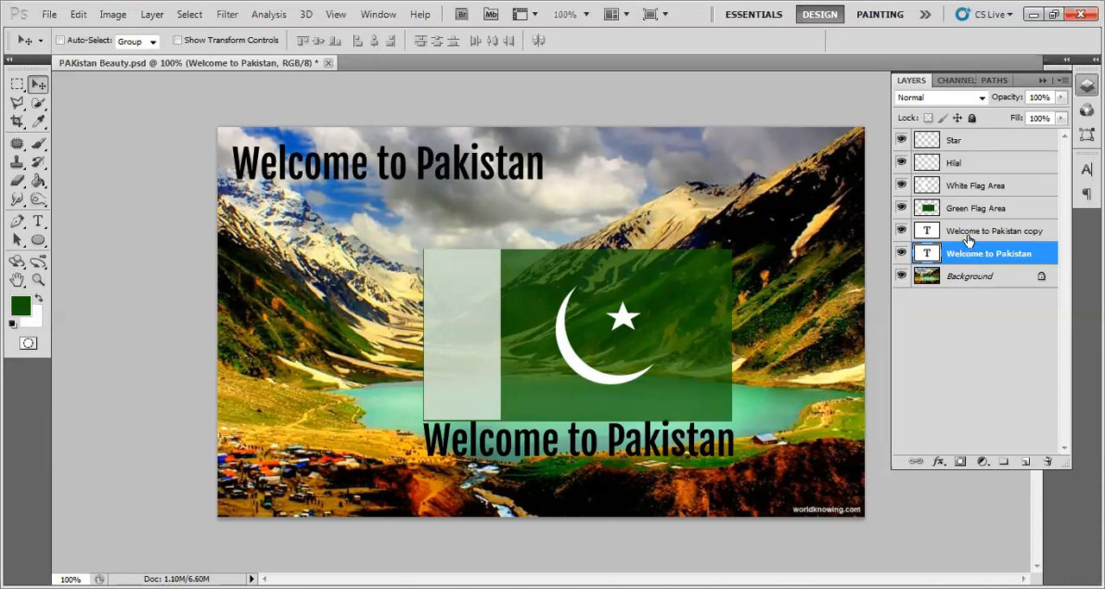
{"action": "left_click", "coordinate": [902, 231]}
{"action": "left_click", "coordinate": [901, 230]}
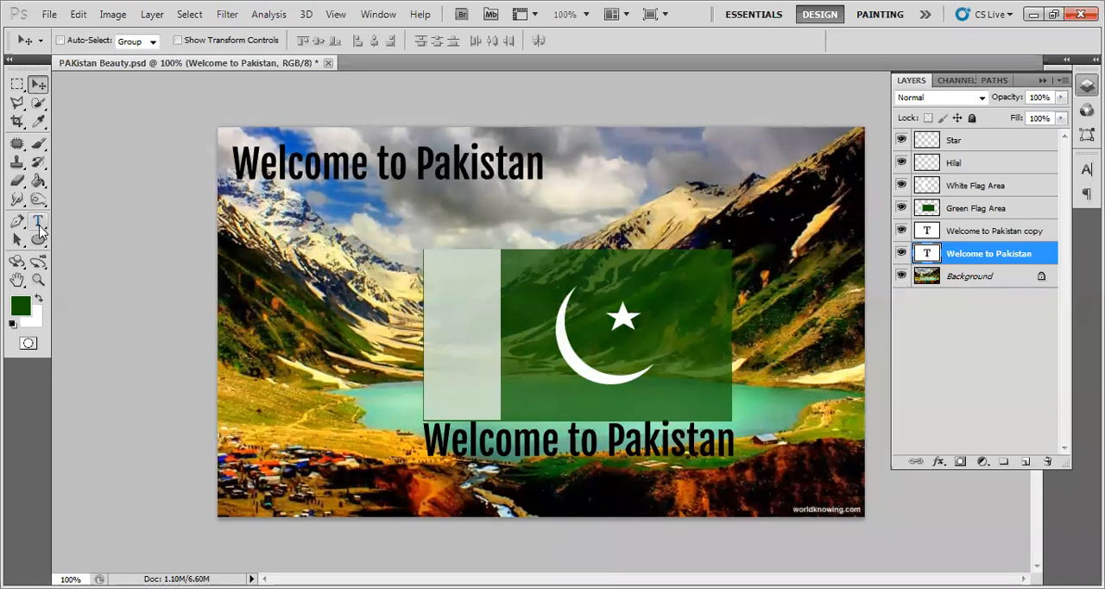
{"action": "left_click", "coordinate": [38, 221]}
{"action": "left_click_drag", "start_coordinate": [238, 164], "coordinate": [558, 166]}
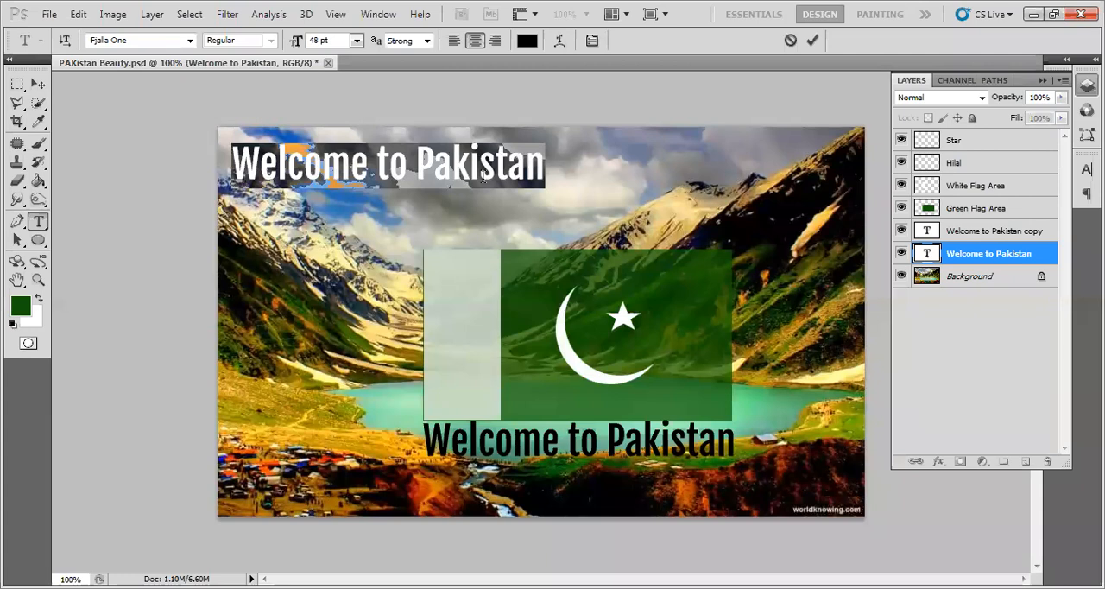
{"action": "left_click", "coordinate": [372, 173]}
{"action": "left_click", "coordinate": [812, 42]}
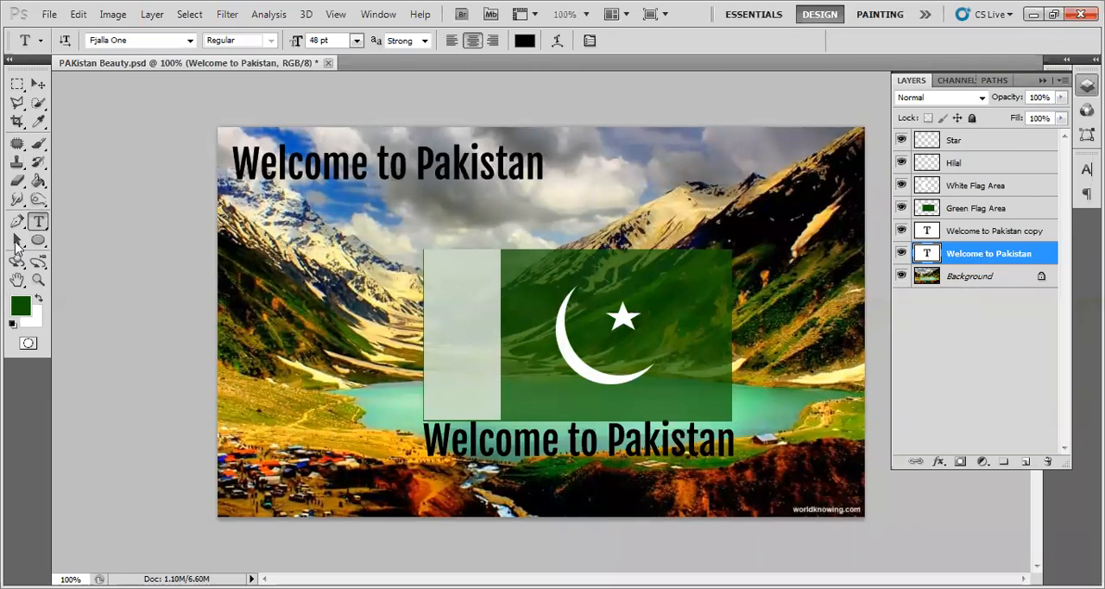
- Select the whole upper Welcome to Pakistan text for editing and set its font to Embassy BT
{"action": "left_click_drag", "start_coordinate": [237, 166], "coordinate": [567, 164]}
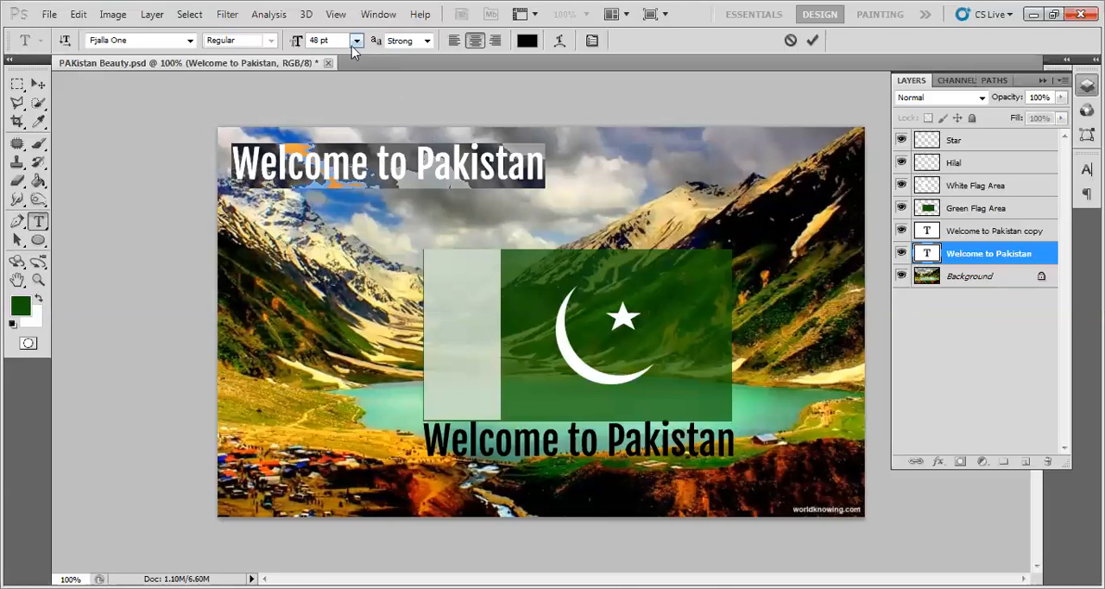
{"action": "left_click", "coordinate": [171, 41]}
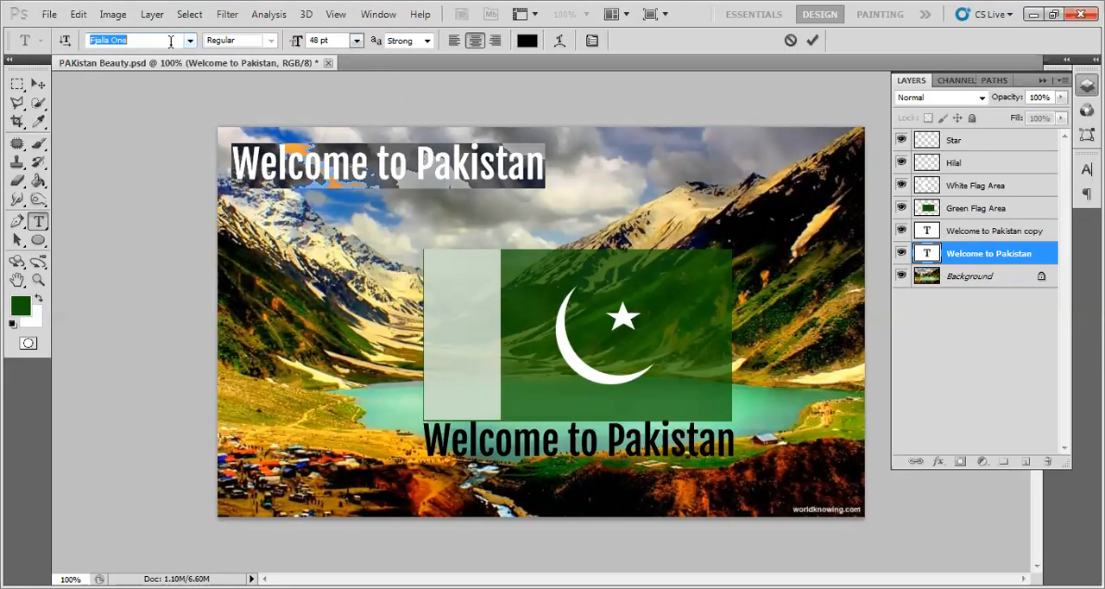
{"action": "left_click", "coordinate": [190, 40]}
{"action": "scroll", "coordinate": [196, 101], "scroll_direction": "up", "scroll_amount": 2}
{"action": "scroll", "coordinate": [197, 102], "scroll_direction": "up", "scroll_amount": 3}
{"action": "scroll", "coordinate": [199, 111], "scroll_direction": "up", "scroll_amount": 2}
{"action": "scroll", "coordinate": [199, 112], "scroll_direction": "up", "scroll_amount": 4}
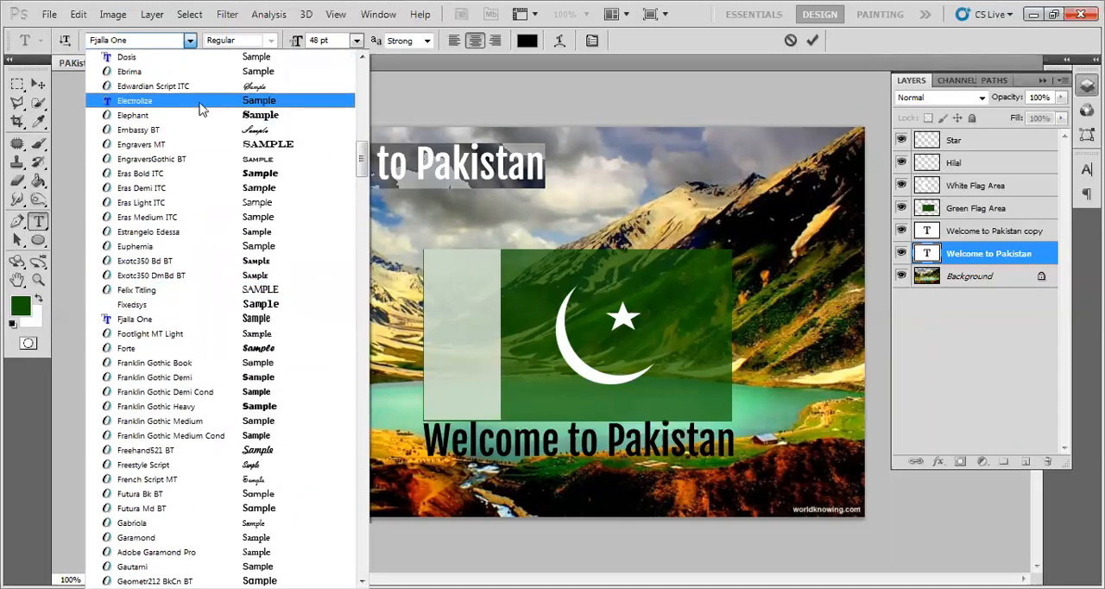
{"action": "left_click", "coordinate": [202, 130]}
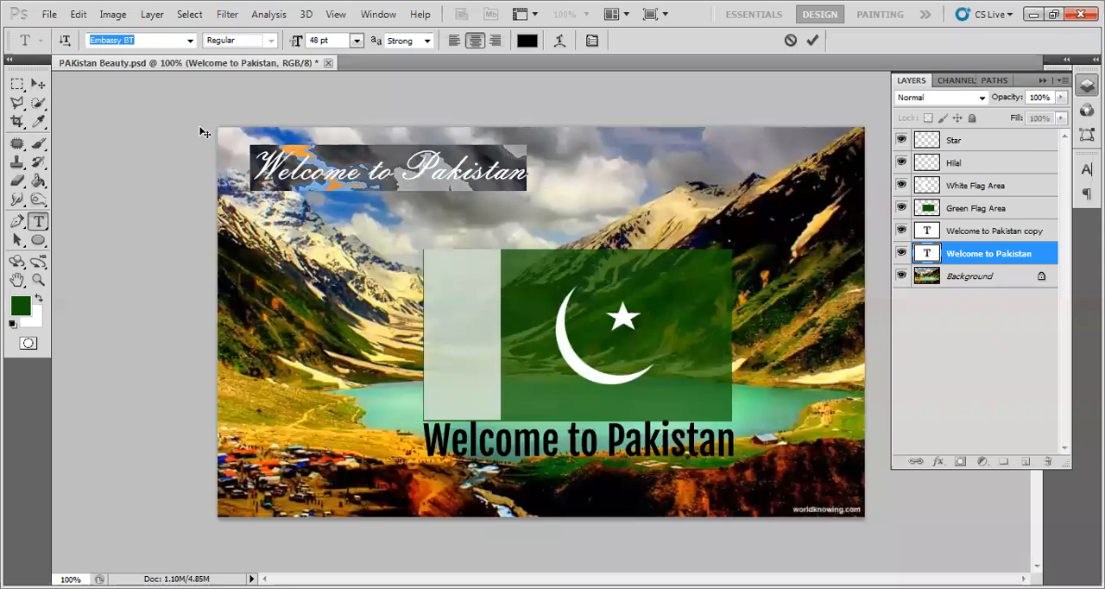
- Set the selected Welcome to Pakistan text's font to Denk One and its size to 72 pt, and commit the edit
{"action": "left_click", "coordinate": [186, 36]}
{"action": "scroll", "coordinate": [183, 112], "scroll_direction": "up", "scroll_amount": 3}
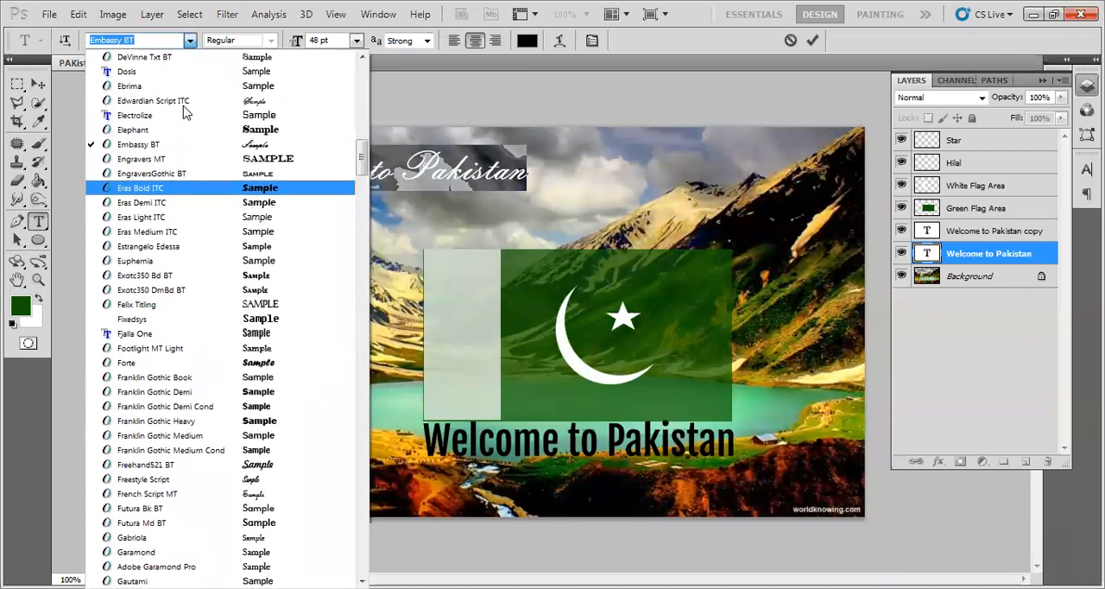
{"action": "scroll", "coordinate": [184, 113], "scroll_direction": "up", "scroll_amount": 2}
{"action": "left_click", "coordinate": [184, 133]}
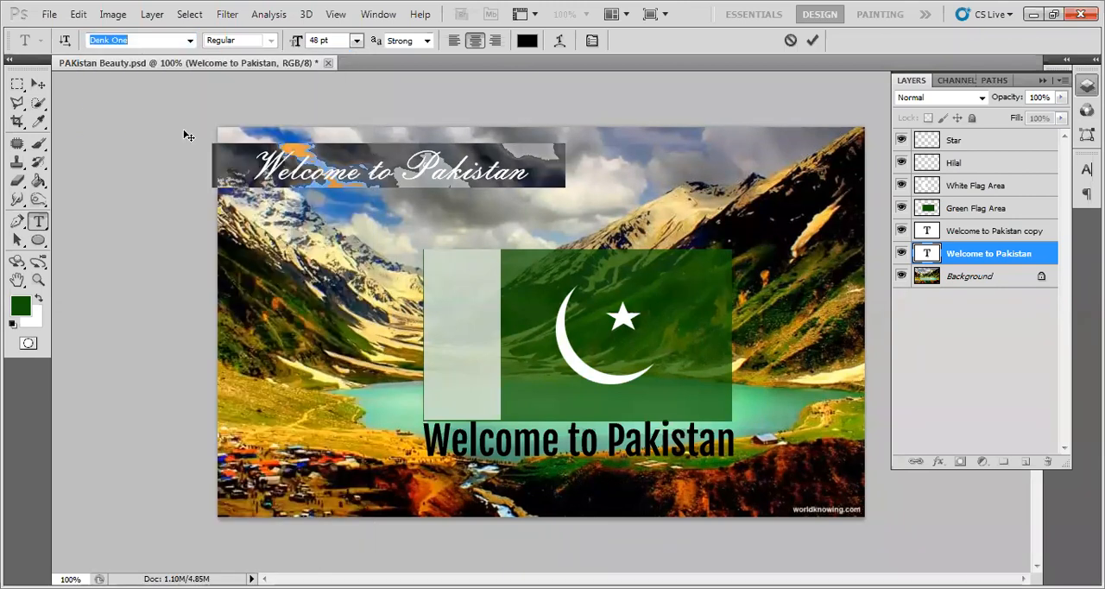
{"action": "left_click", "coordinate": [357, 40]}
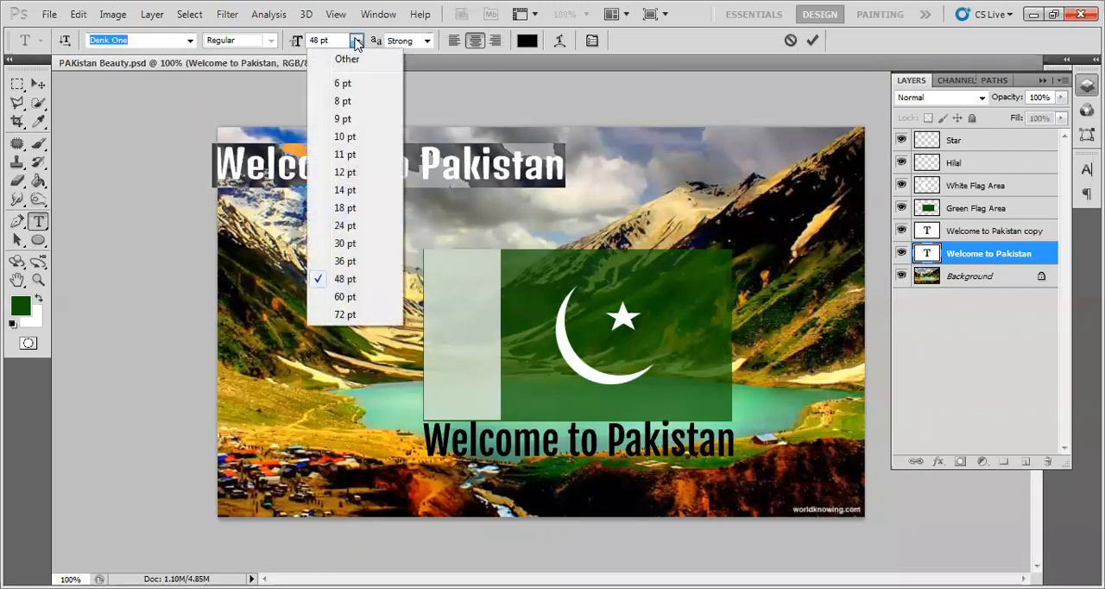
{"action": "left_click", "coordinate": [367, 312]}
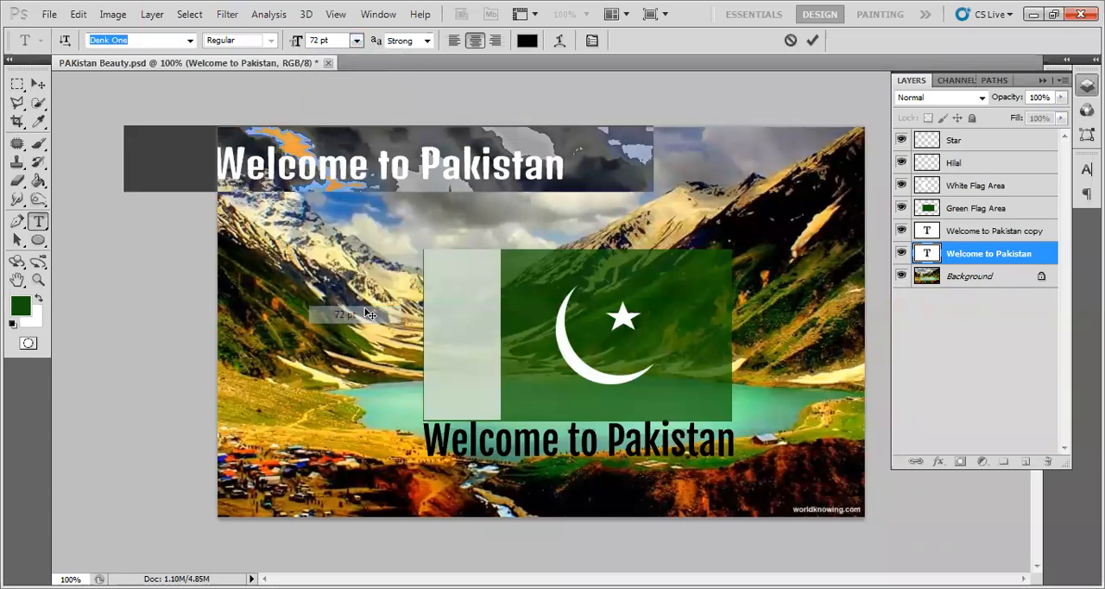
{"action": "left_click", "coordinate": [811, 46]}
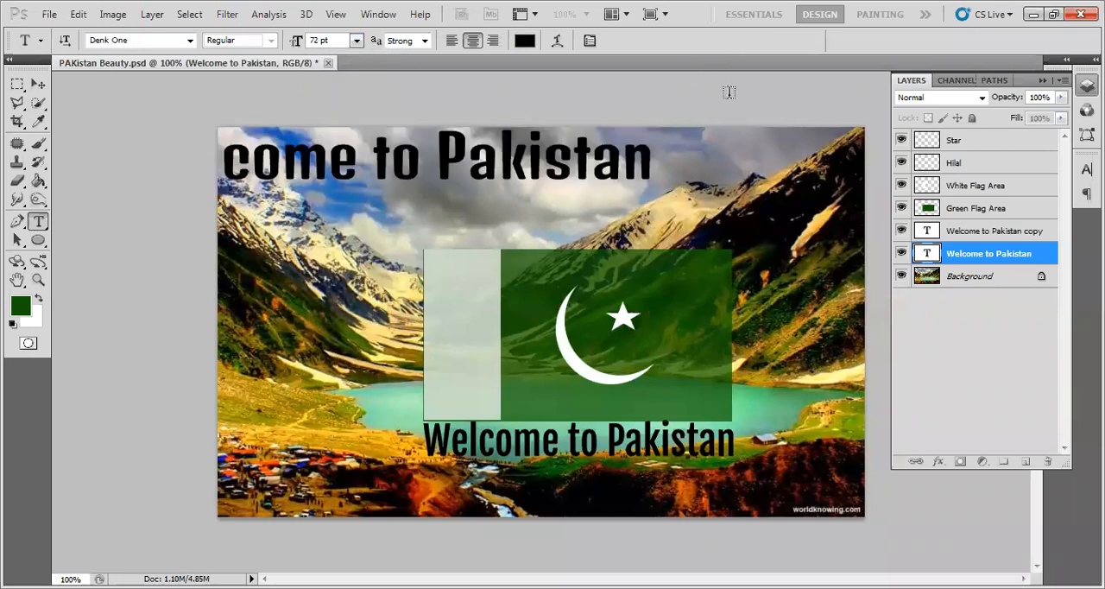
- Move the enlarged Welcome to Pakistan text right and slightly down so it fits fully within the image above the flag
{"action": "left_click", "coordinate": [38, 84]}
{"action": "left_click_drag", "start_coordinate": [309, 172], "coordinate": [423, 176]}
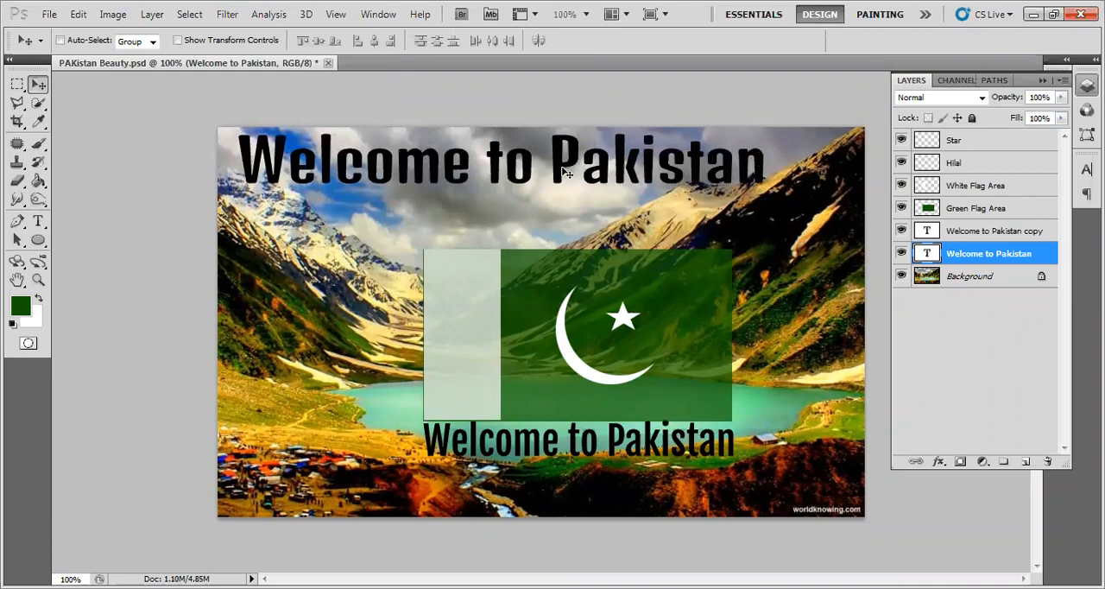
{"action": "left_click_drag", "start_coordinate": [560, 170], "coordinate": [560, 178]}
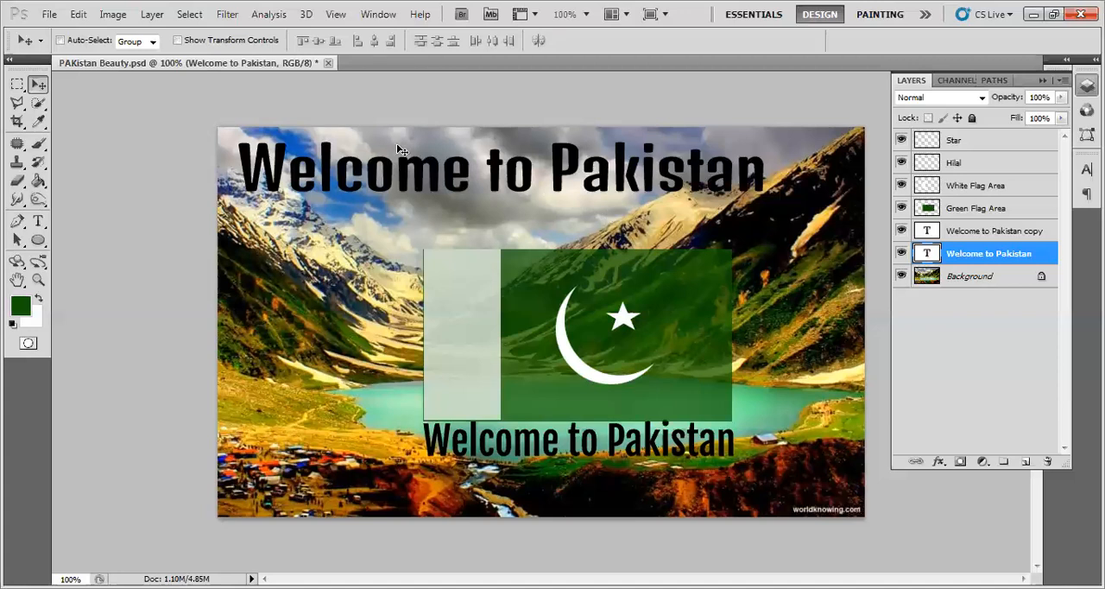
{"action": "left_click", "coordinate": [79, 14]}
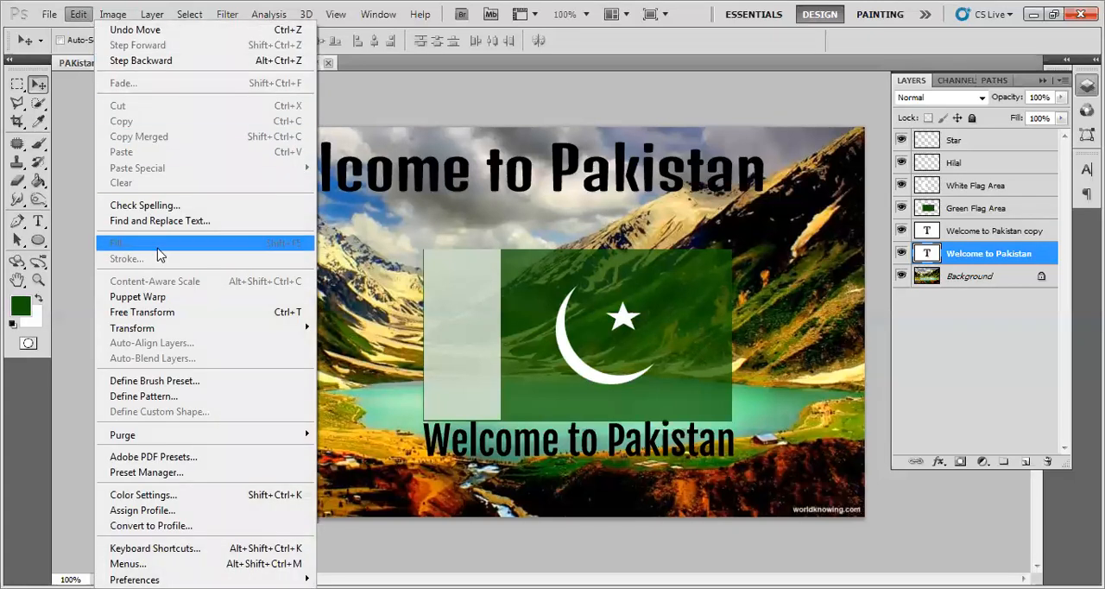
{"action": "left_click", "coordinate": [164, 314]}
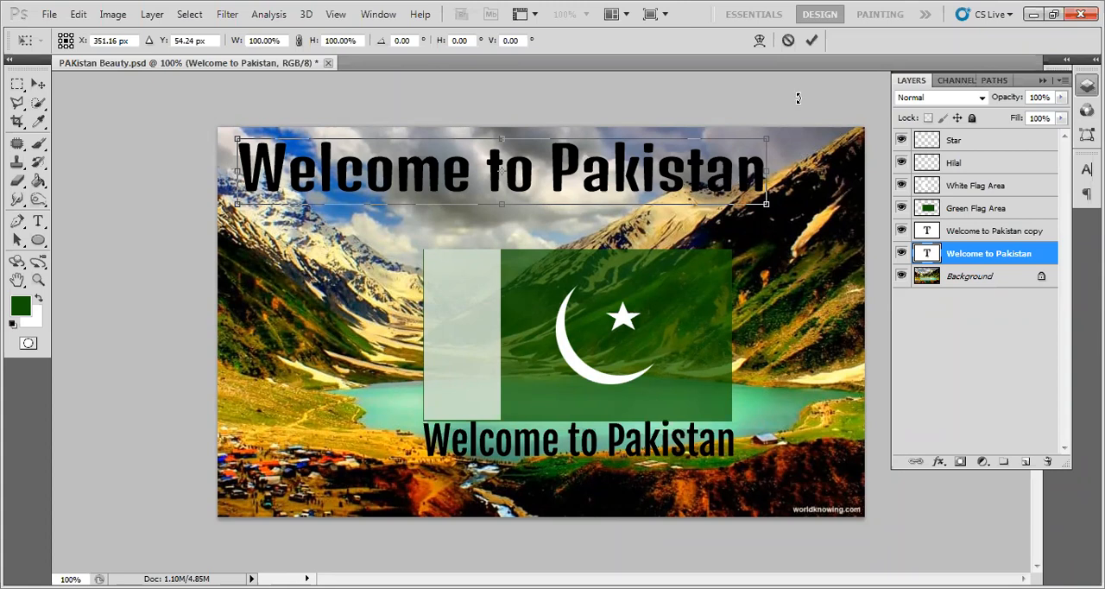
{"action": "left_click", "coordinate": [788, 42]}
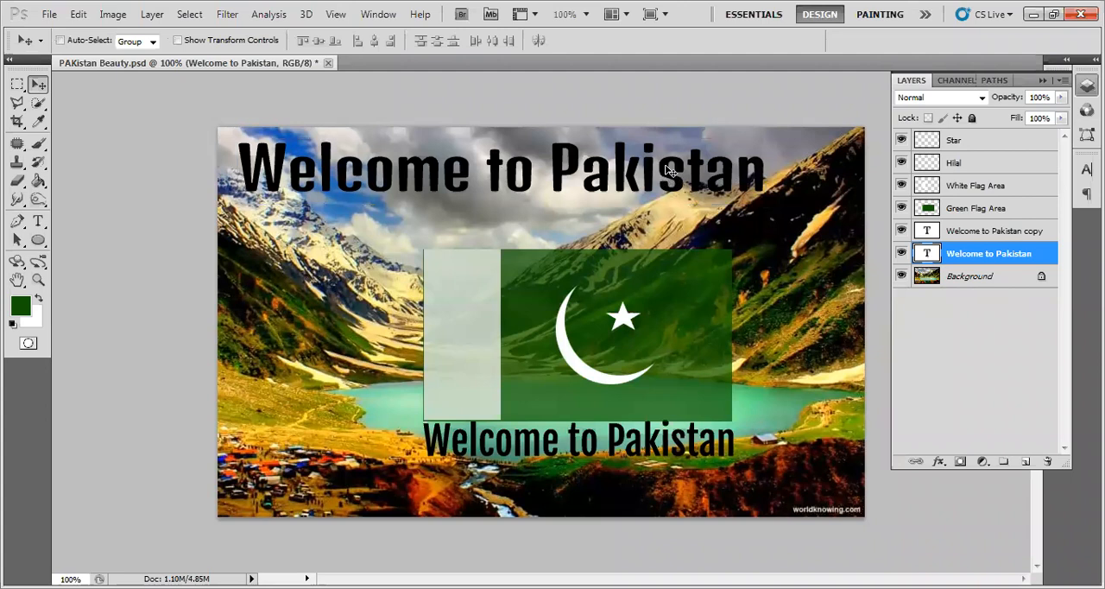
{"action": "left_click", "coordinate": [76, 15]}
{"action": "left_click", "coordinate": [76, 16]}
- Try stretching the upper Welcome to Pakistan text with Free Transform to about 167% width and 132% height
{"action": "key", "text": "ctrl+t"}
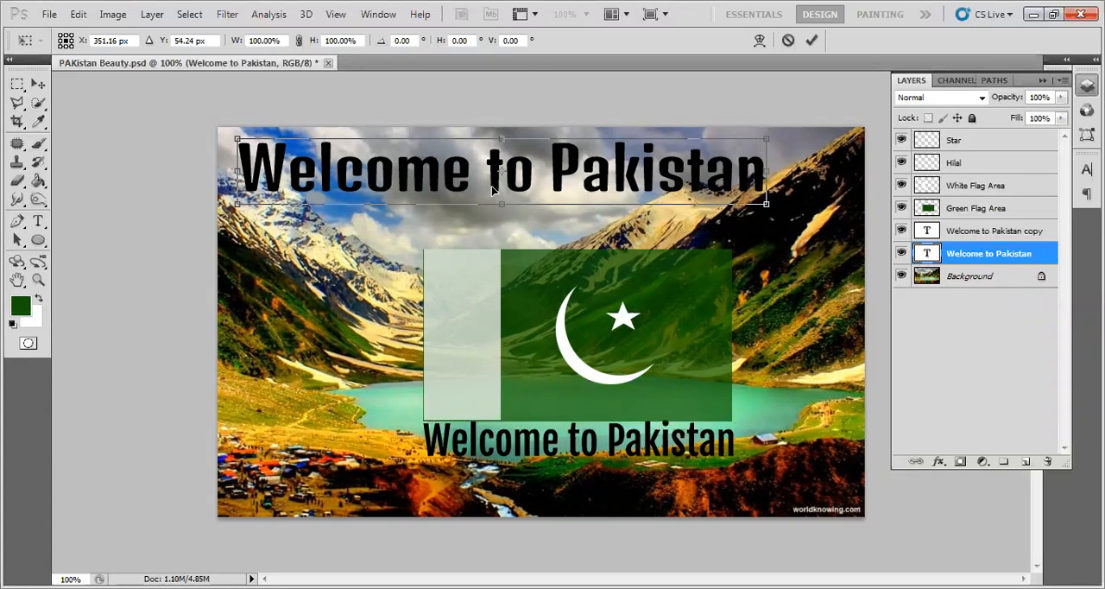
{"action": "mouse_move", "coordinate": [501, 214]}
{"action": "left_mouse_down"}
{"action": "mouse_move", "coordinate": [503, 295]}
{"action": "mouse_move", "coordinate": [500, 213]}
{"action": "left_mouse_up"}
{"action": "mouse_move", "coordinate": [500, 138]}
{"action": "left_mouse_down"}
{"action": "mouse_move", "coordinate": [502, 84]}
{"action": "mouse_move", "coordinate": [504, 130]}
{"action": "left_mouse_up"}
{"action": "left_click_drag", "start_coordinate": [769, 170], "coordinate": [881, 164]}
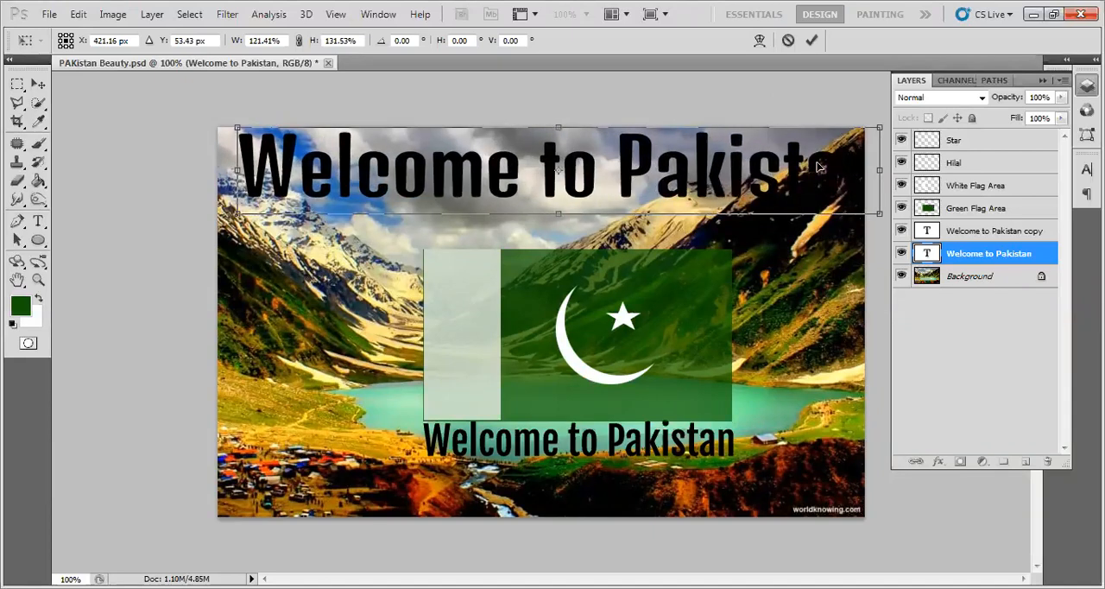
{"action": "left_click_drag", "start_coordinate": [240, 170], "coordinate": [2, 168]}
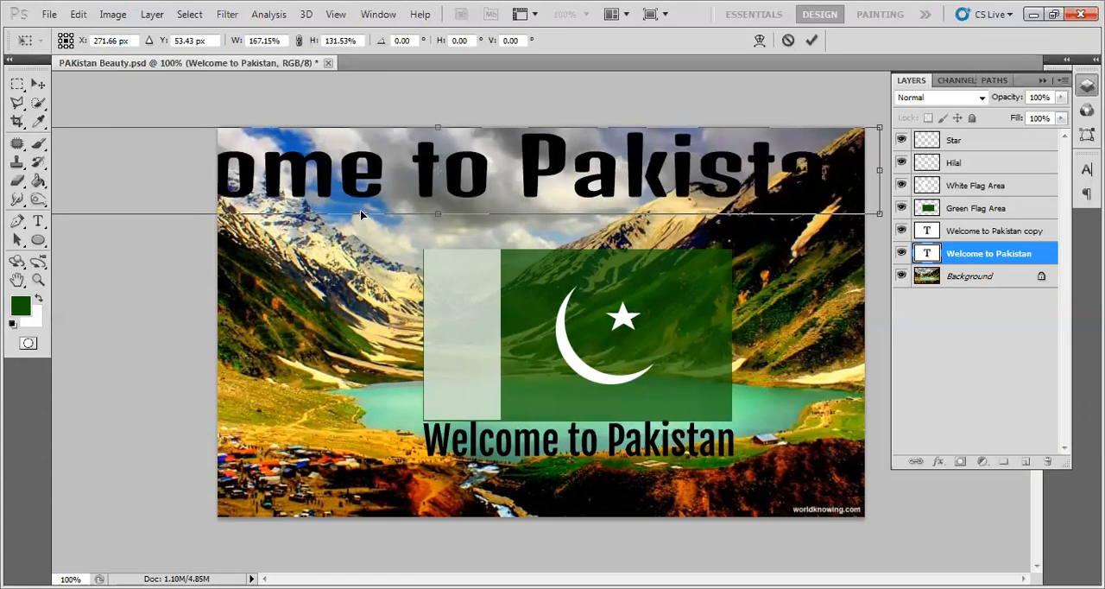
{"action": "key", "text": "Escape"}
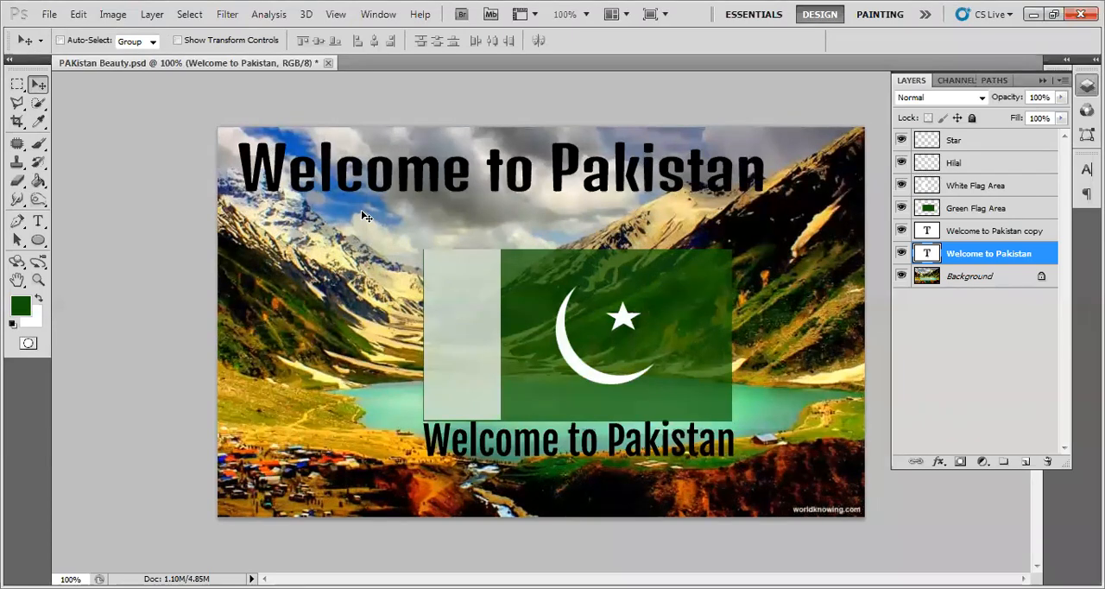
- Scale the upper Welcome to Pakistan text with Free Transform to about 60% width and 80% height, placing it above the flag
{"action": "key", "text": "ctrl+t"}
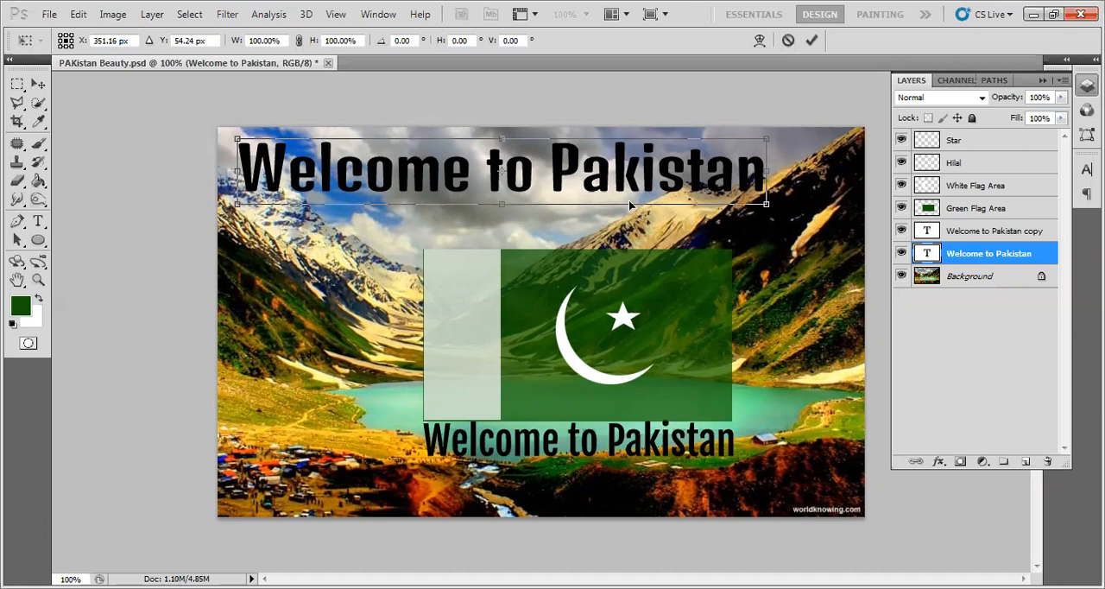
{"action": "left_click_drag", "start_coordinate": [767, 205], "coordinate": [775, 265]}
{"action": "left_click_drag", "start_coordinate": [768, 237], "coordinate": [639, 205]}
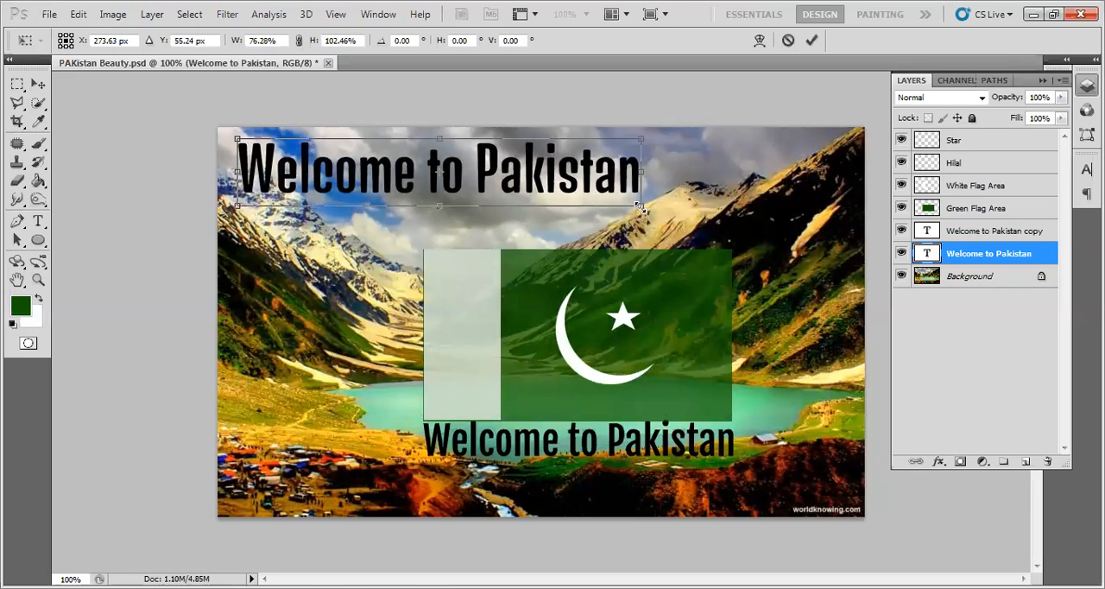
{"action": "left_click_drag", "start_coordinate": [484, 177], "coordinate": [519, 178]}
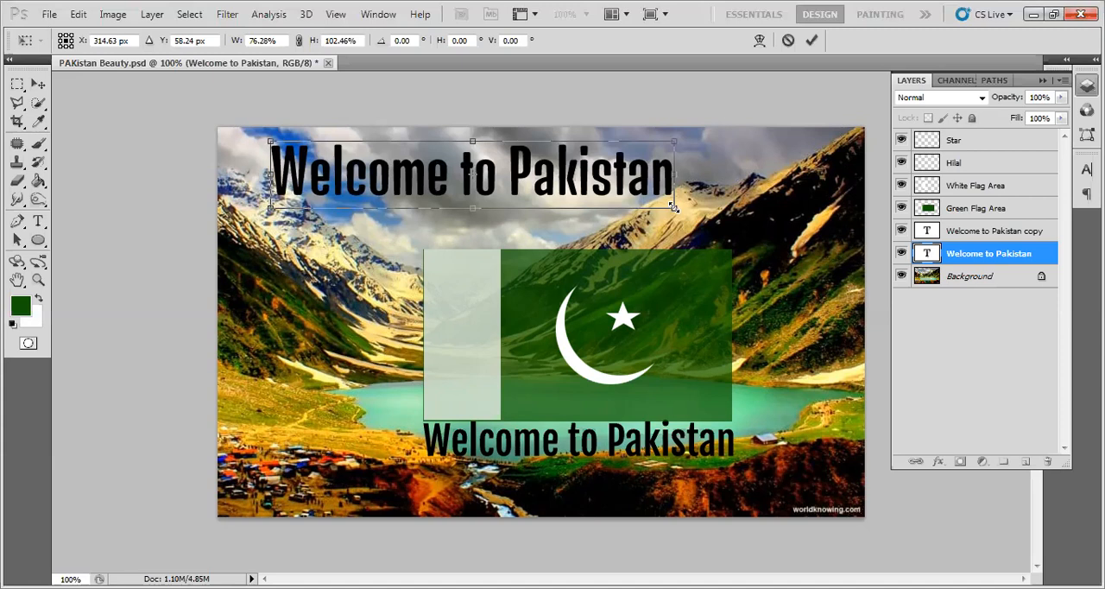
{"action": "left_click_drag", "start_coordinate": [674, 207], "coordinate": [628, 232]}
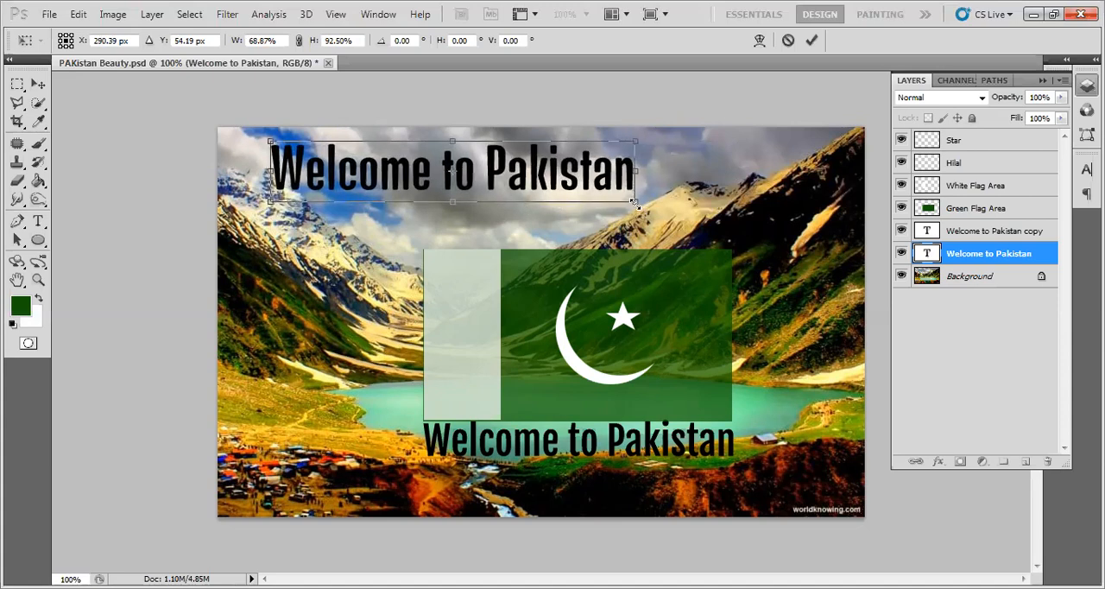
{"action": "mouse_move", "coordinate": [637, 206]}
{"action": "left_mouse_down"}
{"action": "mouse_move", "coordinate": [748, 226]}
{"action": "mouse_move", "coordinate": [629, 210]}
{"action": "mouse_move", "coordinate": [643, 218]}
{"action": "left_mouse_up"}
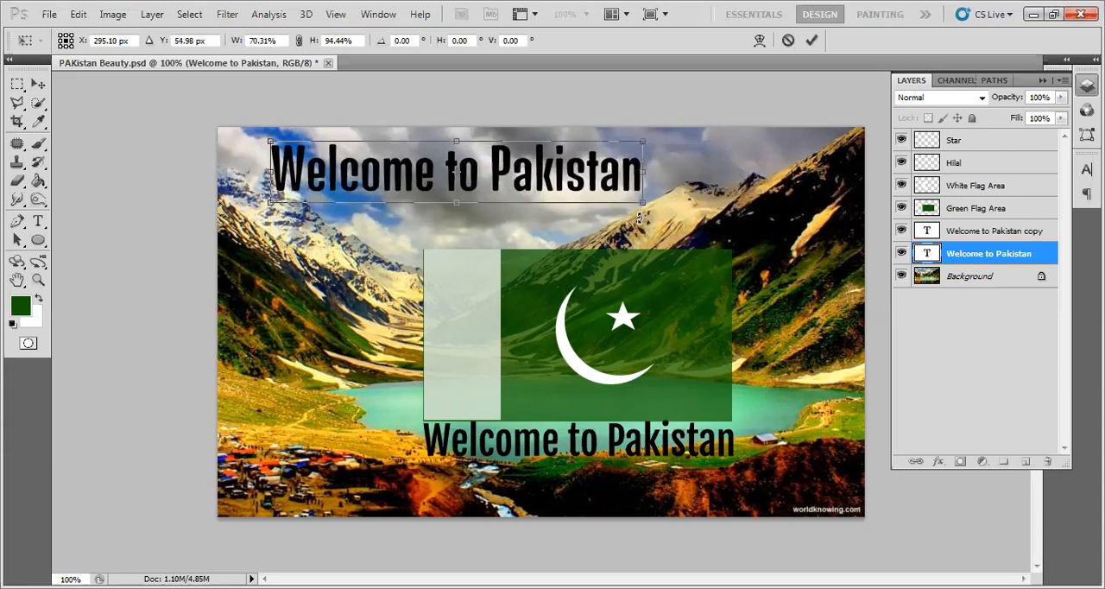
{"action": "left_click_drag", "start_coordinate": [269, 138], "coordinate": [302, 157]}
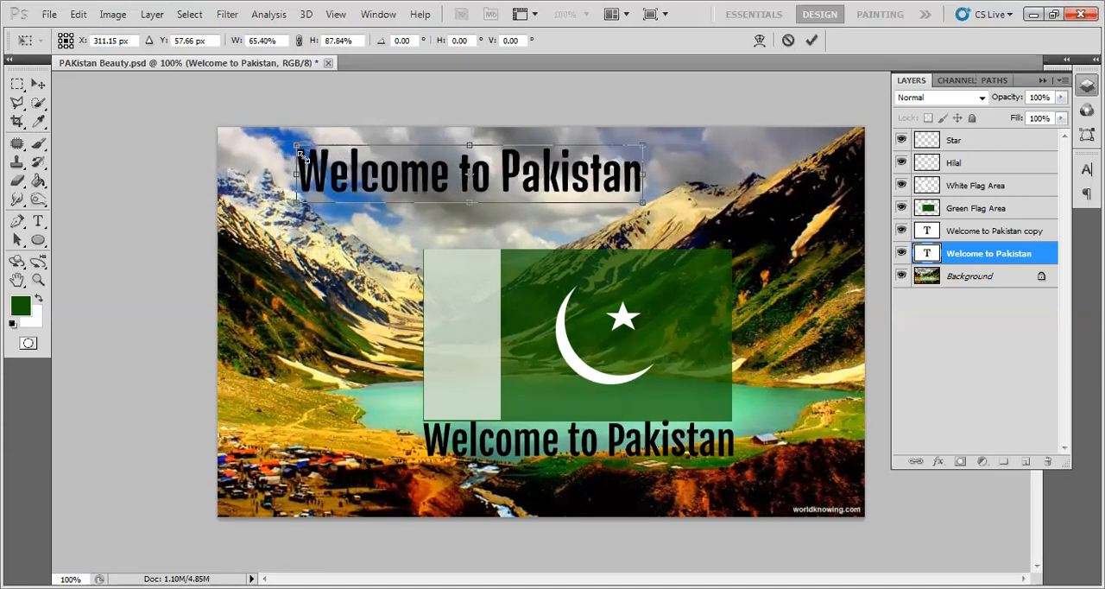
{"action": "left_click_drag", "start_coordinate": [384, 194], "coordinate": [313, 147]}
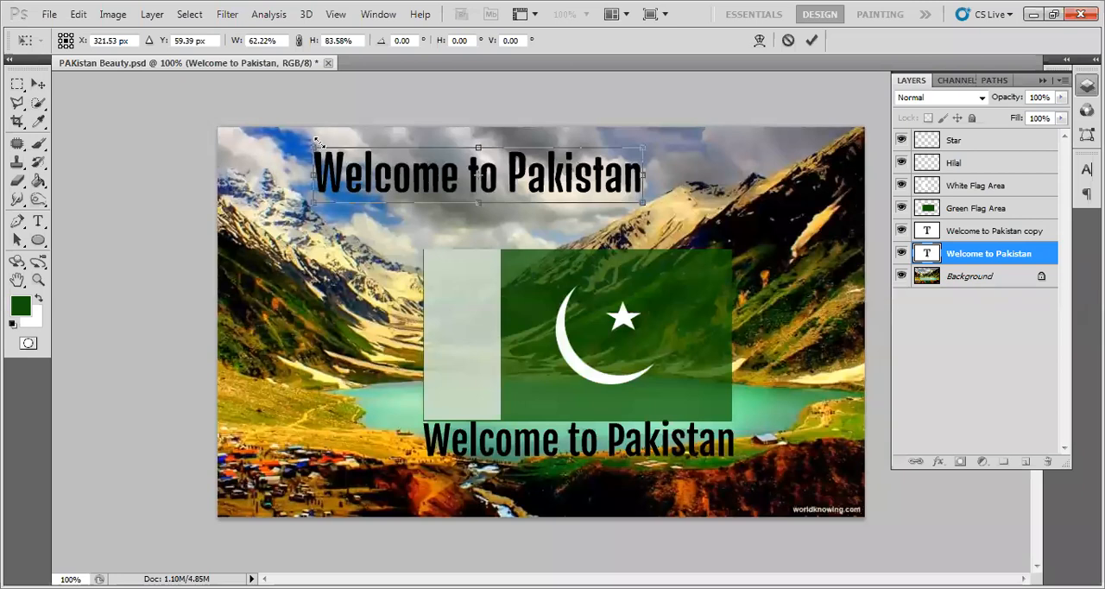
{"action": "mouse_move", "coordinate": [315, 150]}
{"action": "left_mouse_down"}
{"action": "mouse_move", "coordinate": [366, 179]}
{"action": "mouse_move", "coordinate": [321, 148]}
{"action": "left_mouse_up"}
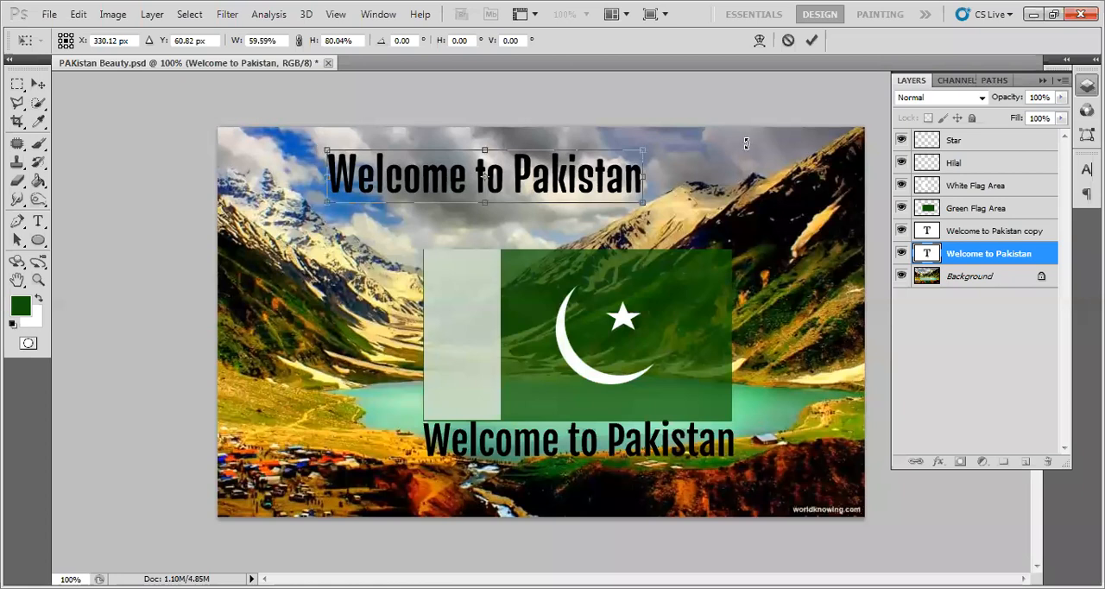
{"action": "left_click", "coordinate": [810, 40]}
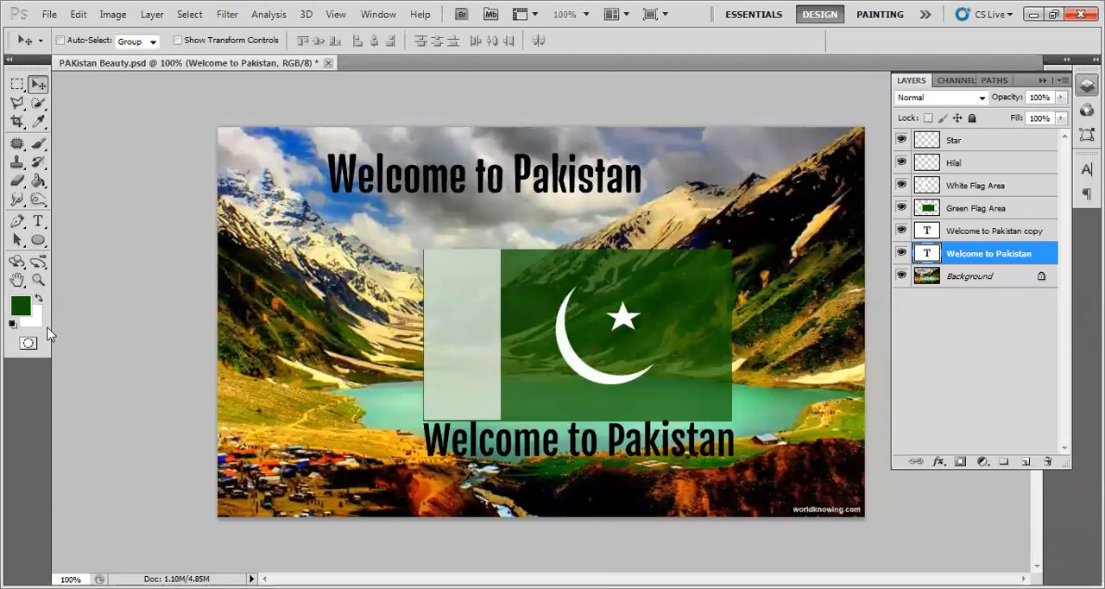
{"action": "left_click", "coordinate": [20, 308]}
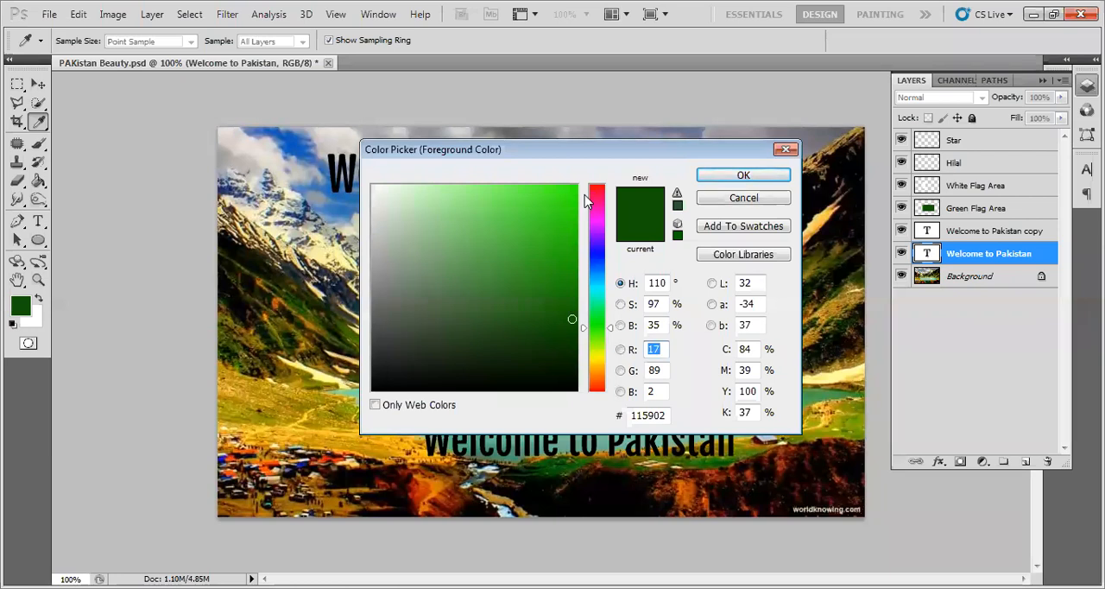
{"action": "left_click", "coordinate": [741, 176]}
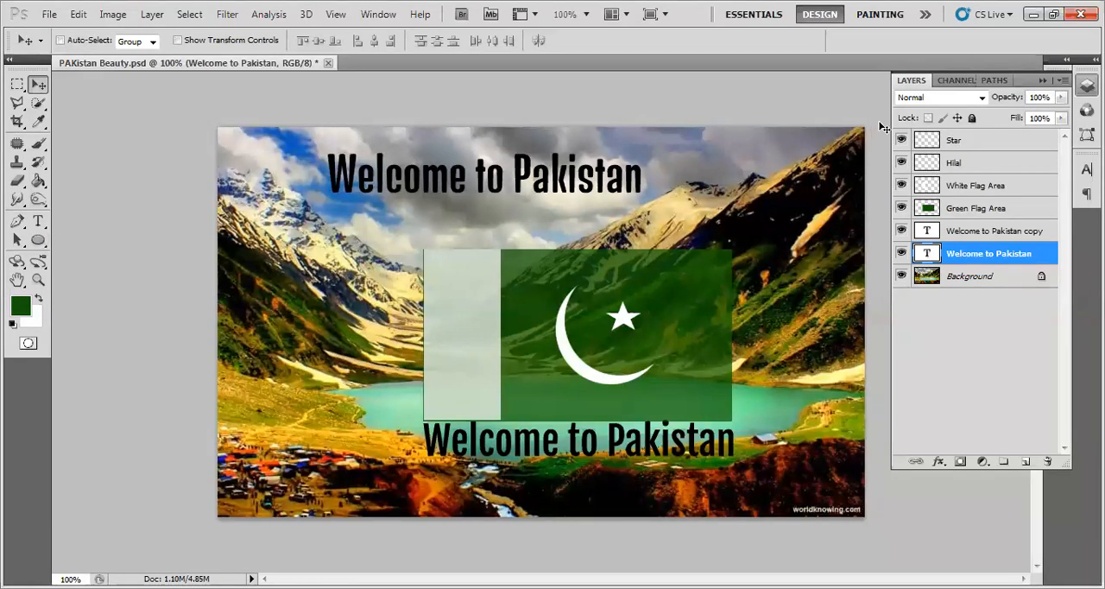
{"action": "left_click", "coordinate": [38, 180]}
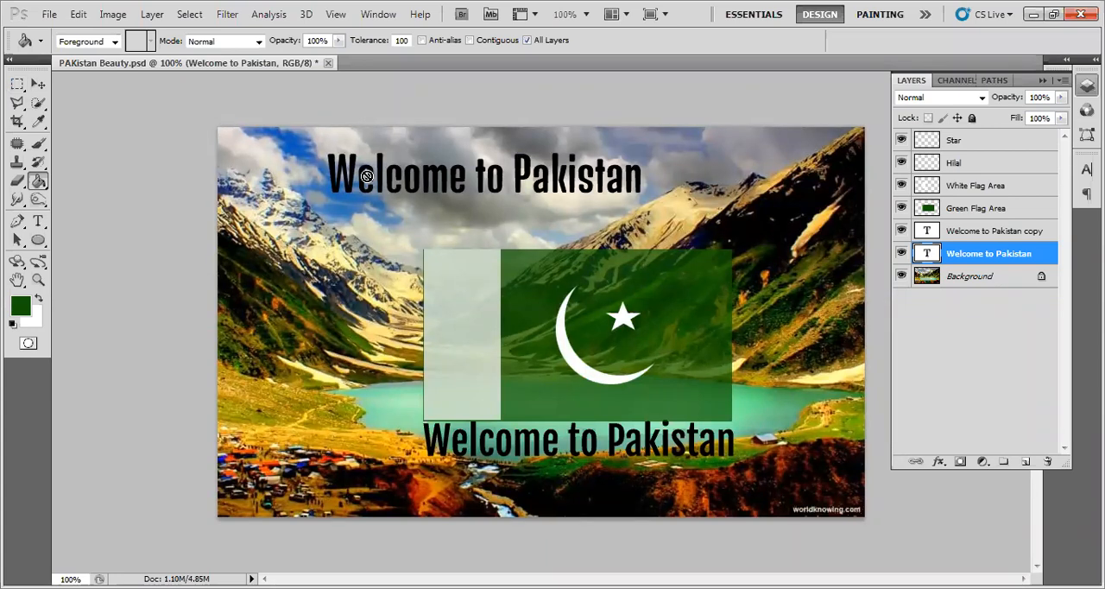
{"action": "left_click", "coordinate": [38, 84]}
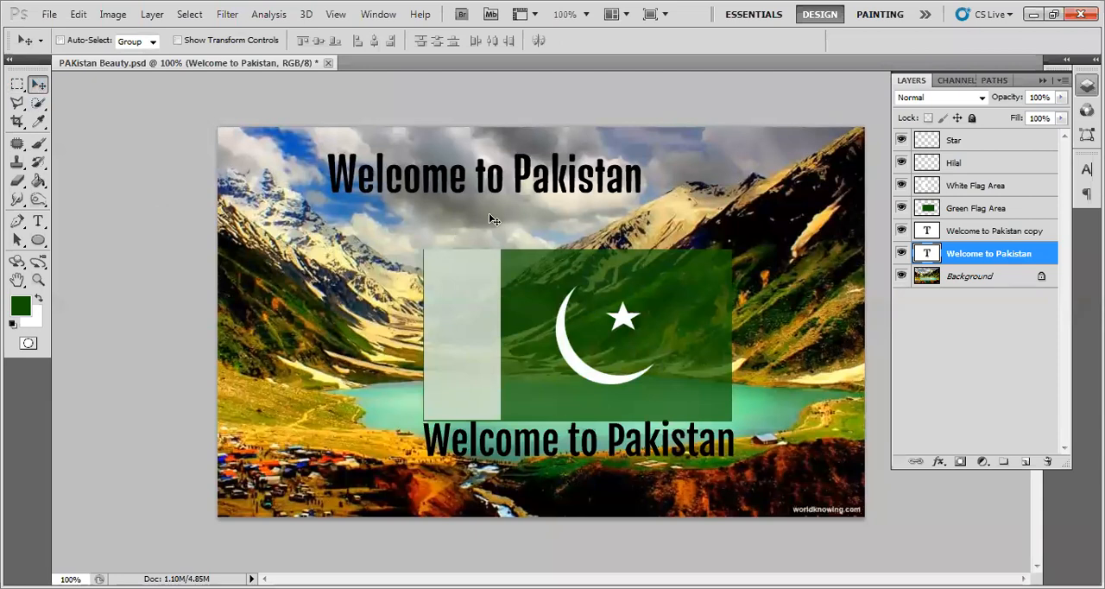
- Change the upper Welcome to Pakistan text's colour to dark green #115102 and commit the text edit
{"action": "left_click", "coordinate": [38, 222]}
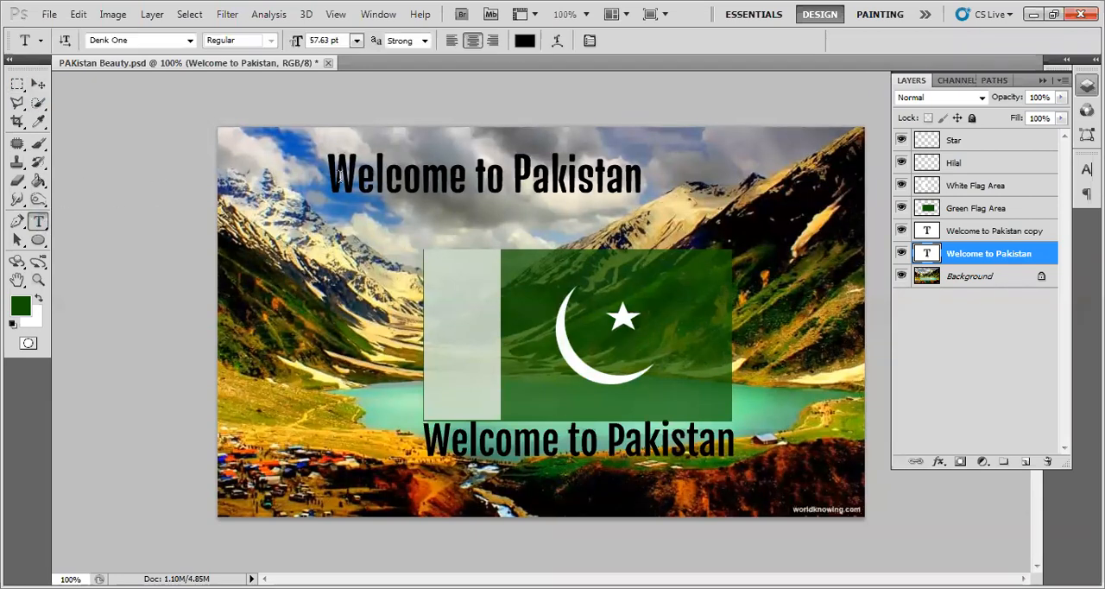
{"action": "left_click_drag", "start_coordinate": [350, 177], "coordinate": [665, 173]}
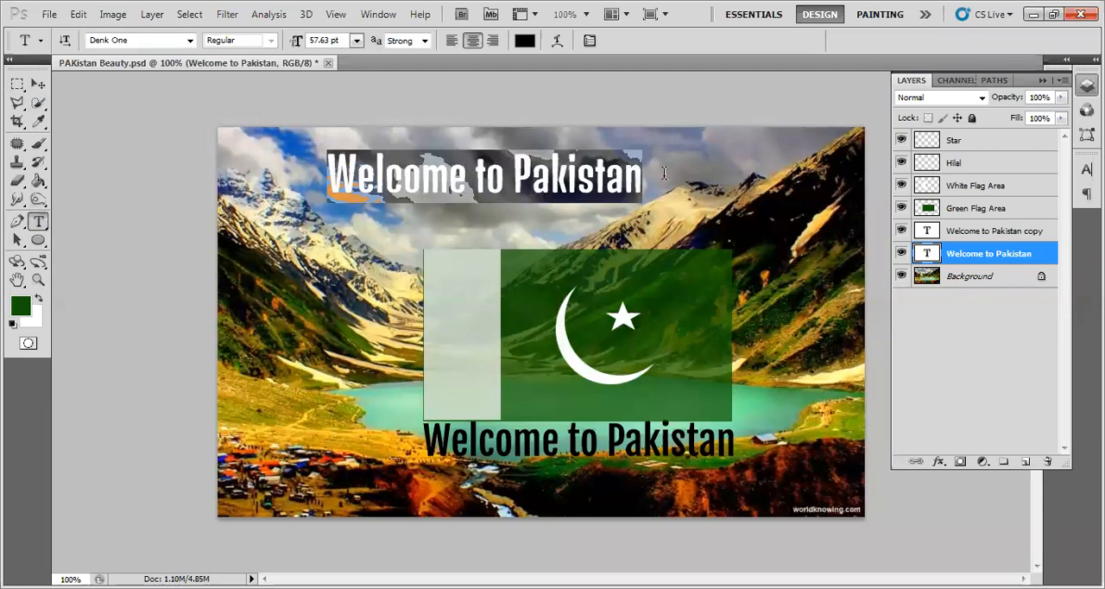
{"action": "left_click", "coordinate": [525, 43]}
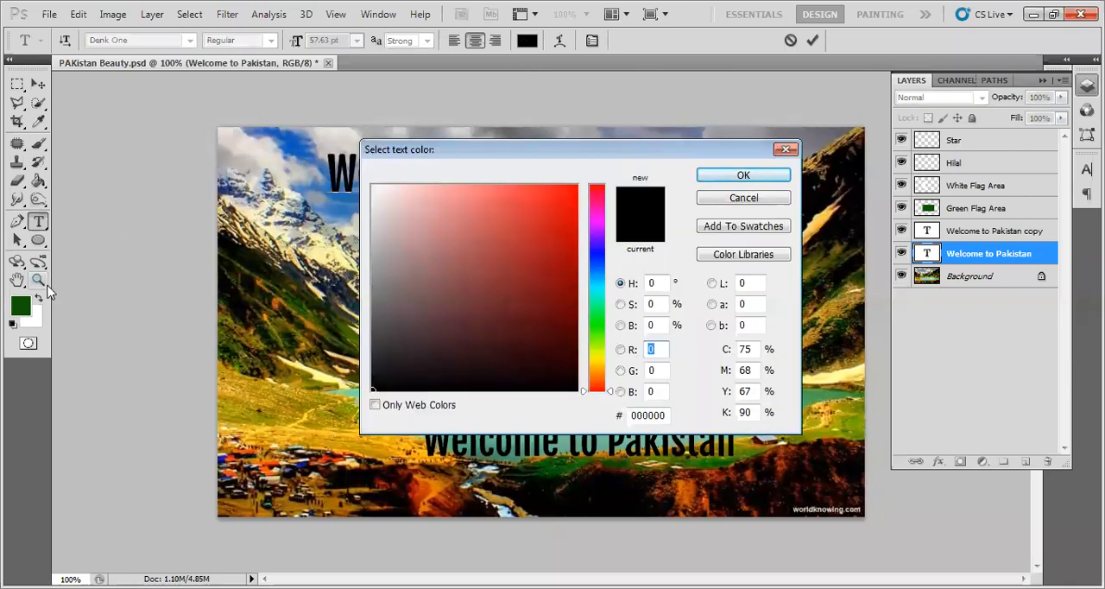
{"action": "left_click_drag", "start_coordinate": [593, 389], "coordinate": [598, 329]}
{"action": "left_click_drag", "start_coordinate": [558, 276], "coordinate": [577, 302]}
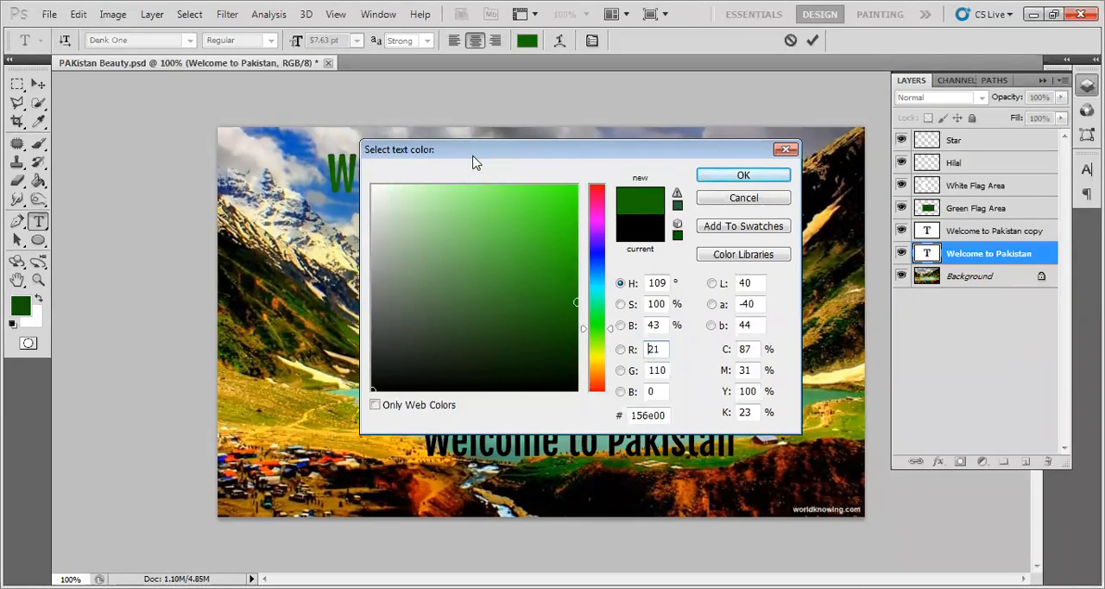
{"action": "left_click_drag", "start_coordinate": [473, 163], "coordinate": [406, 223]}
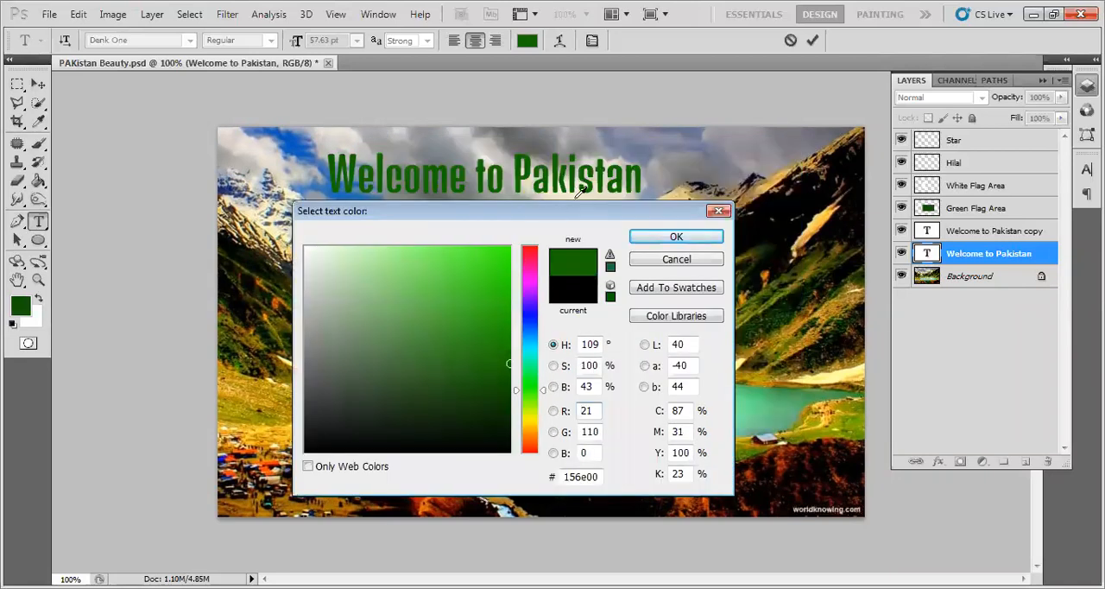
{"action": "left_click_drag", "start_coordinate": [515, 371], "coordinate": [505, 387]}
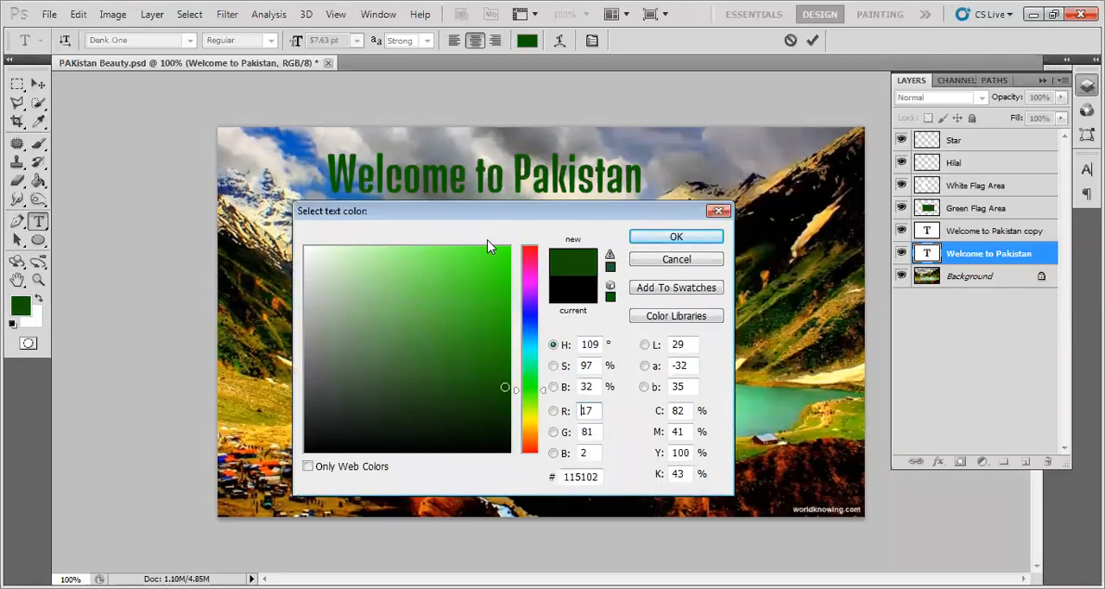
{"action": "left_click", "coordinate": [637, 521]}
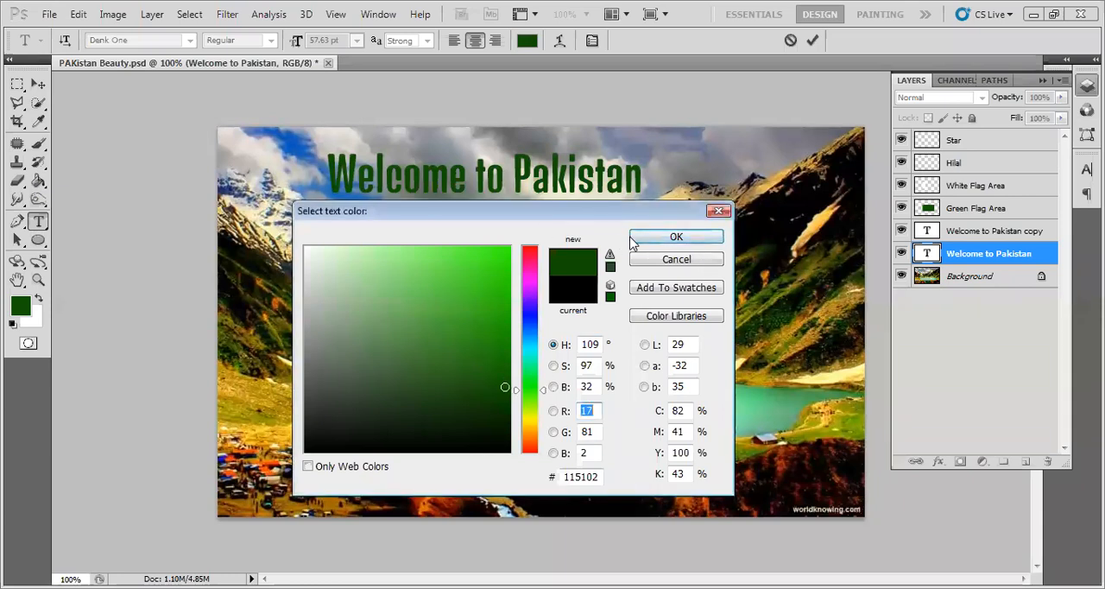
{"action": "left_click", "coordinate": [665, 237]}
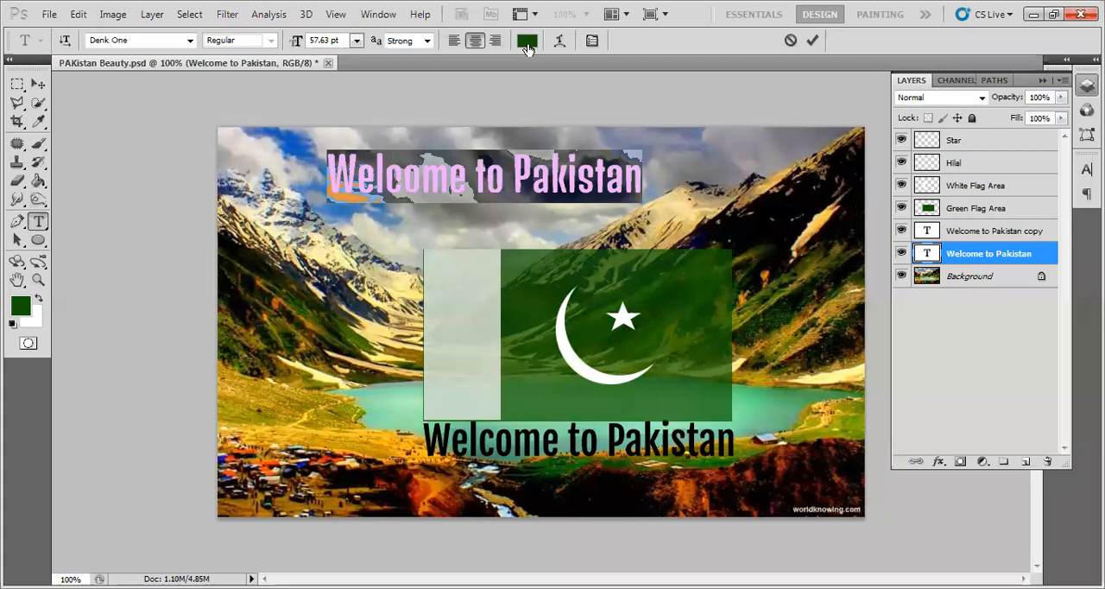
{"action": "left_click", "coordinate": [811, 41]}
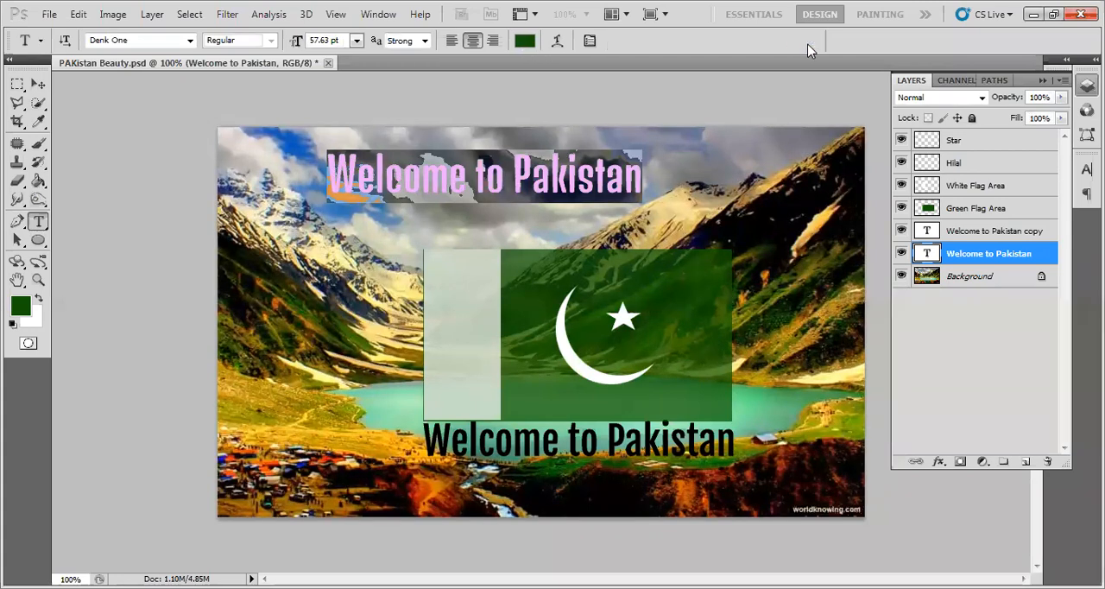
- Move the green Welcome to Pakistan text down and right so it sits directly along the flag's upper edge
{"action": "left_click", "coordinate": [38, 83]}
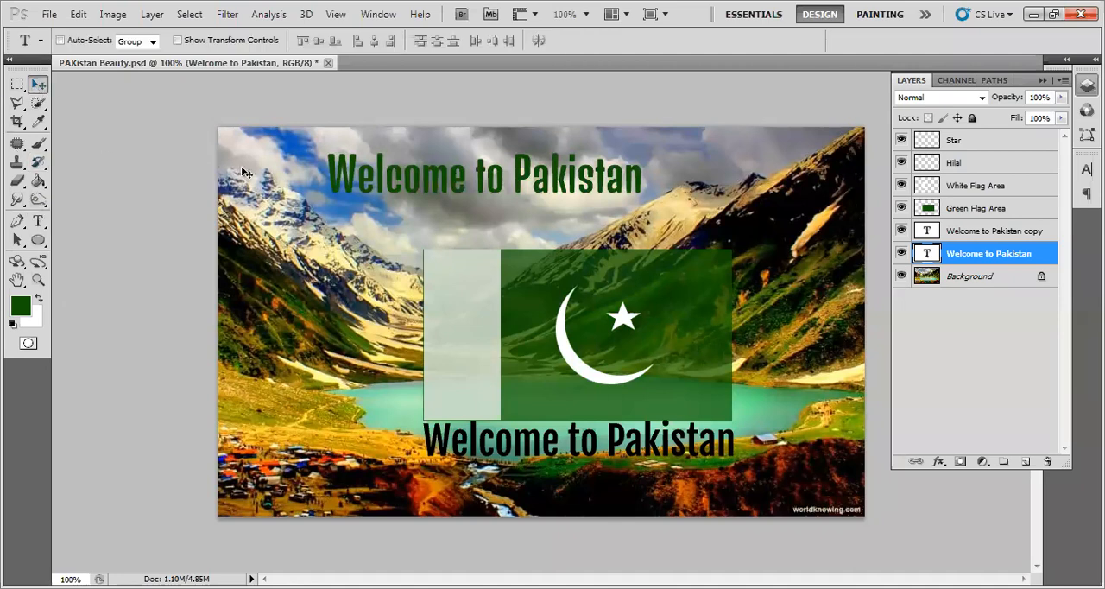
{"action": "left_click_drag", "start_coordinate": [495, 192], "coordinate": [579, 242]}
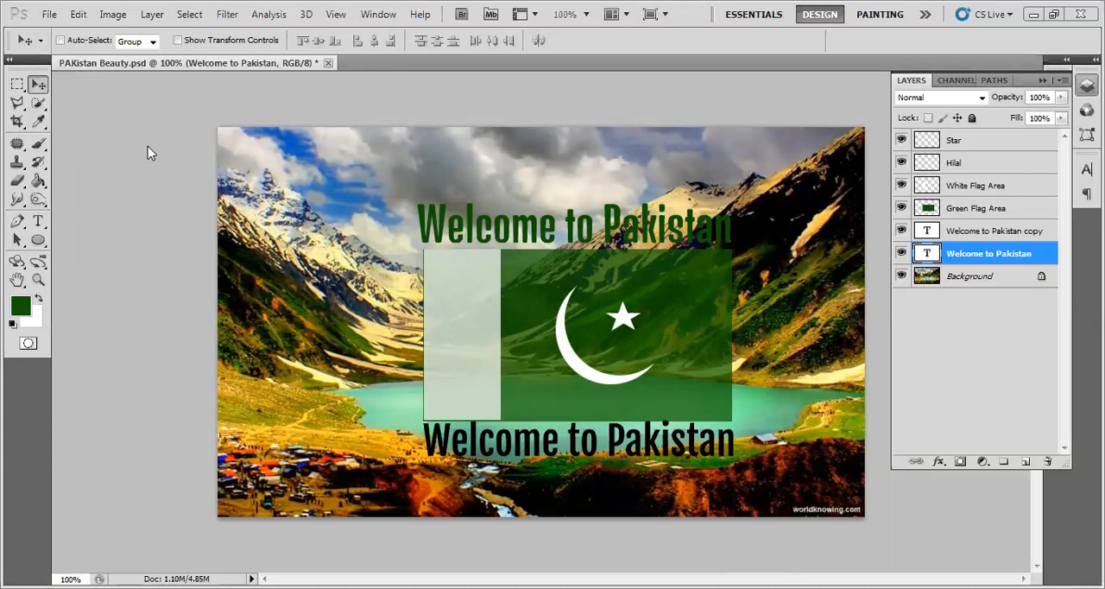
- Open Business-Conference-Flyer-Design-PSD.jpg to view its text layout and colours, and close it again
{"action": "left_click", "coordinate": [49, 16]}
{"action": "left_click", "coordinate": [55, 55]}
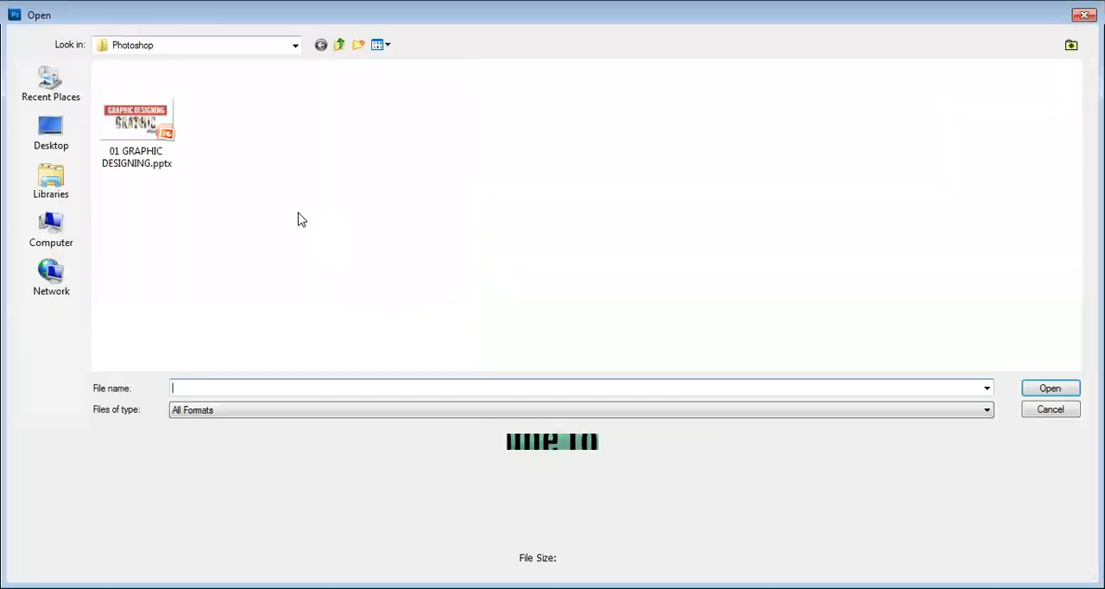
{"action": "left_click", "coordinate": [227, 243]}
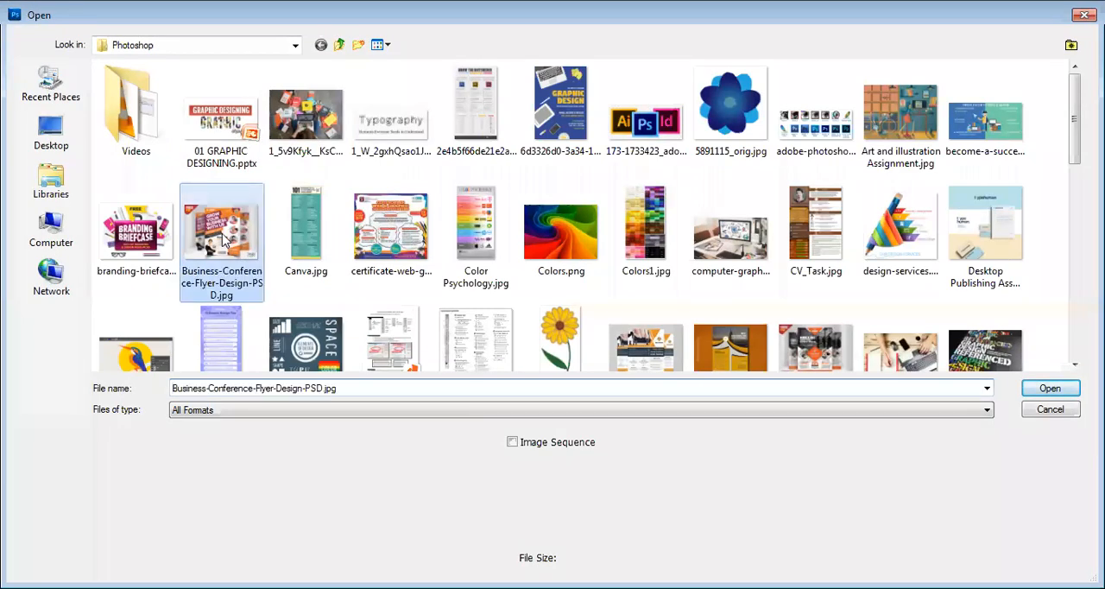
{"action": "key", "text": "Return"}
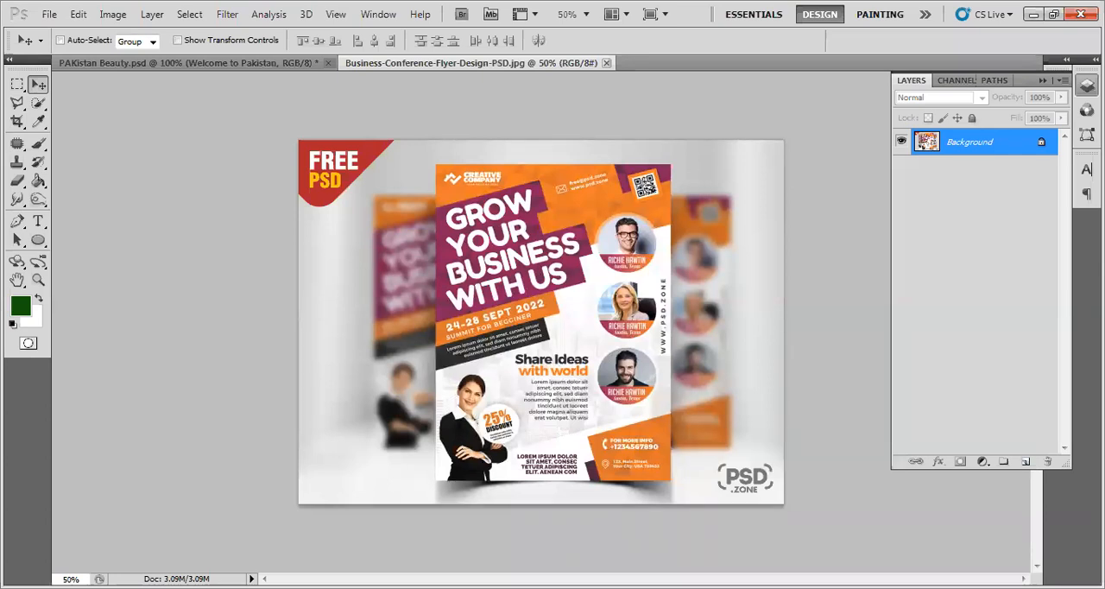
{"action": "left_click", "coordinate": [608, 63]}
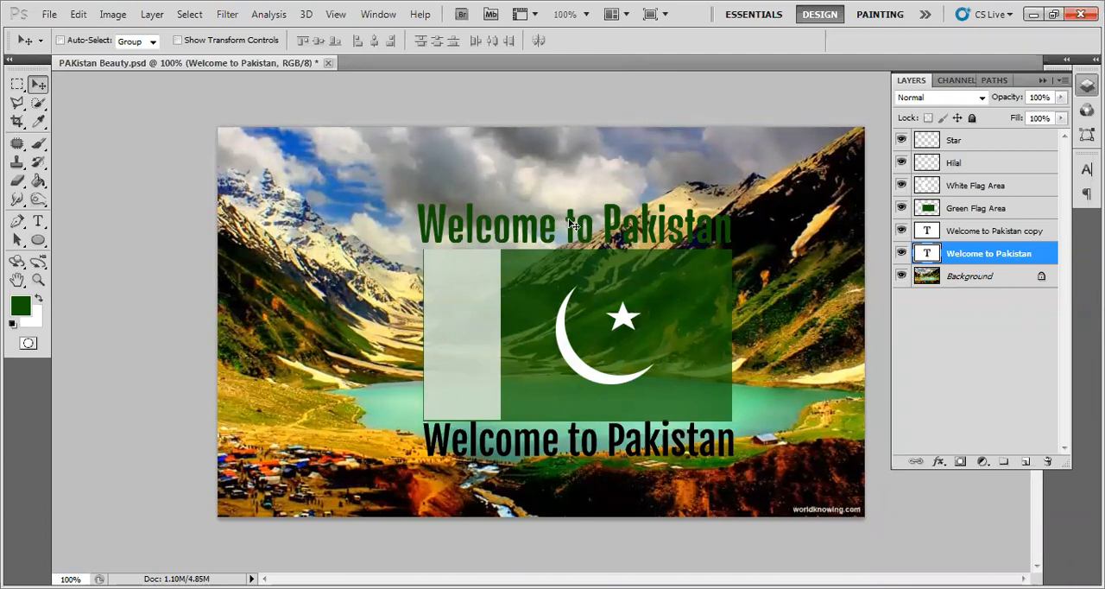
- Move the green Welcome to Pakistan text up and left into the sky, clear of the flag
{"action": "left_click_drag", "start_coordinate": [569, 221], "coordinate": [483, 188]}
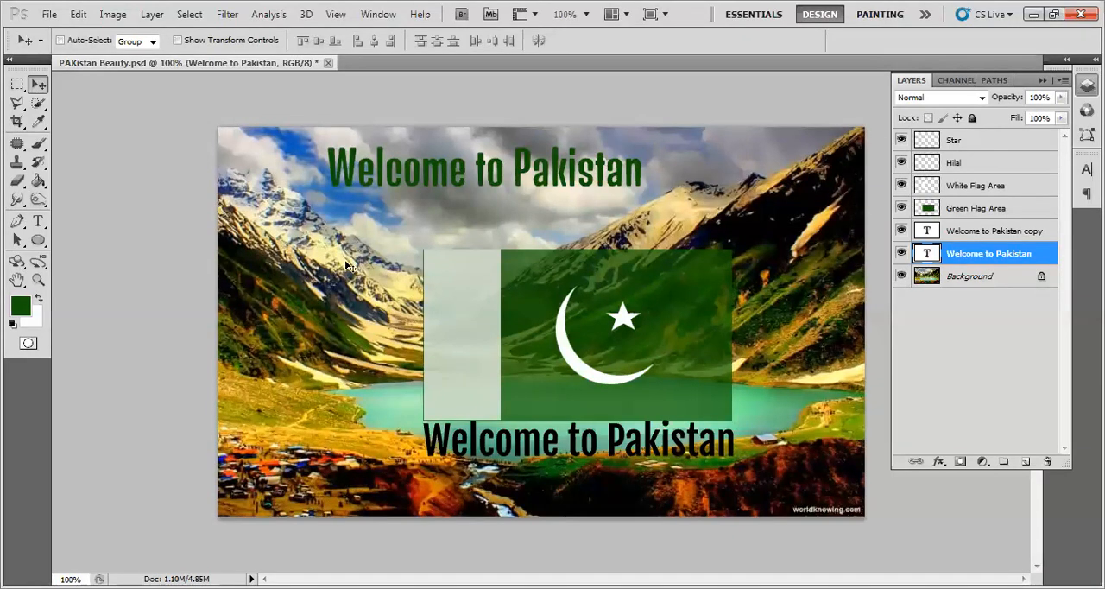
- Set the font of the whole green Welcome to Pakistan text to Cooper Black and commit the edit
{"action": "left_click", "coordinate": [38, 225]}
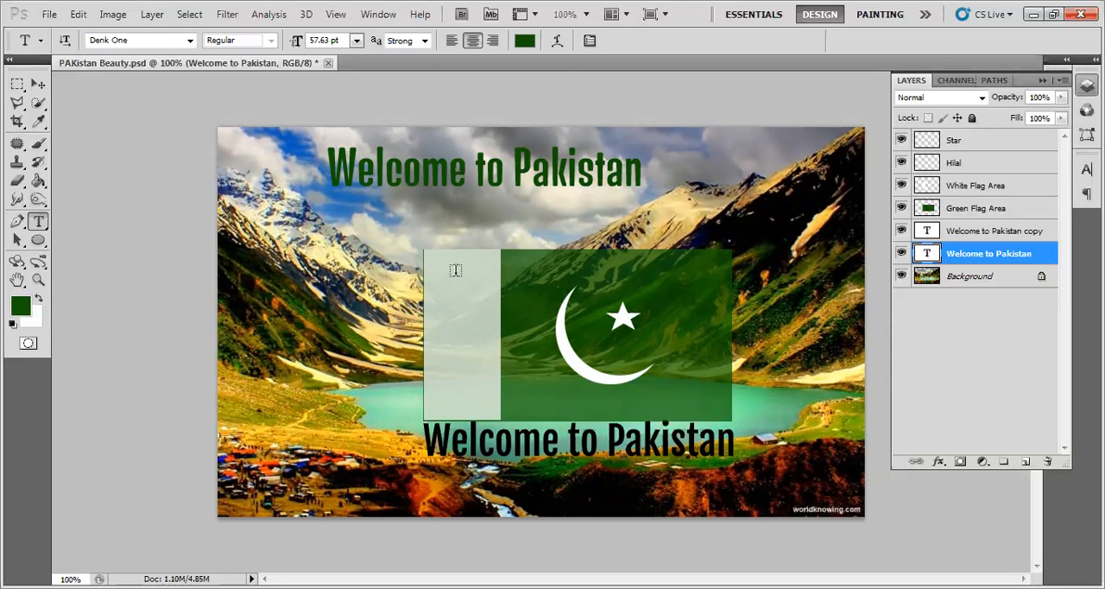
{"action": "left_click", "coordinate": [443, 172]}
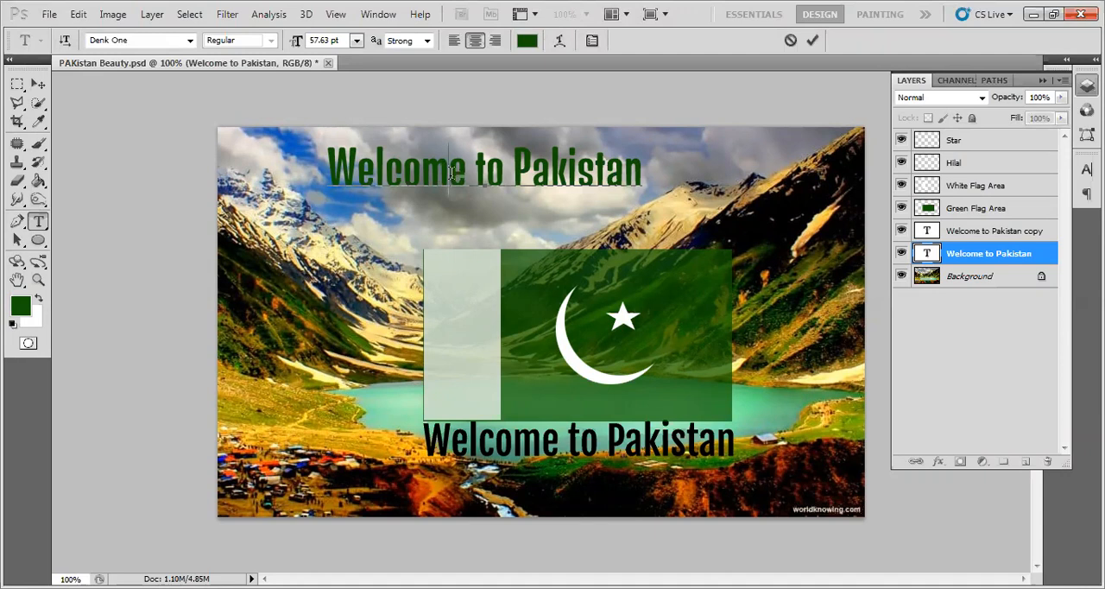
{"action": "left_click_drag", "start_coordinate": [328, 170], "coordinate": [641, 158]}
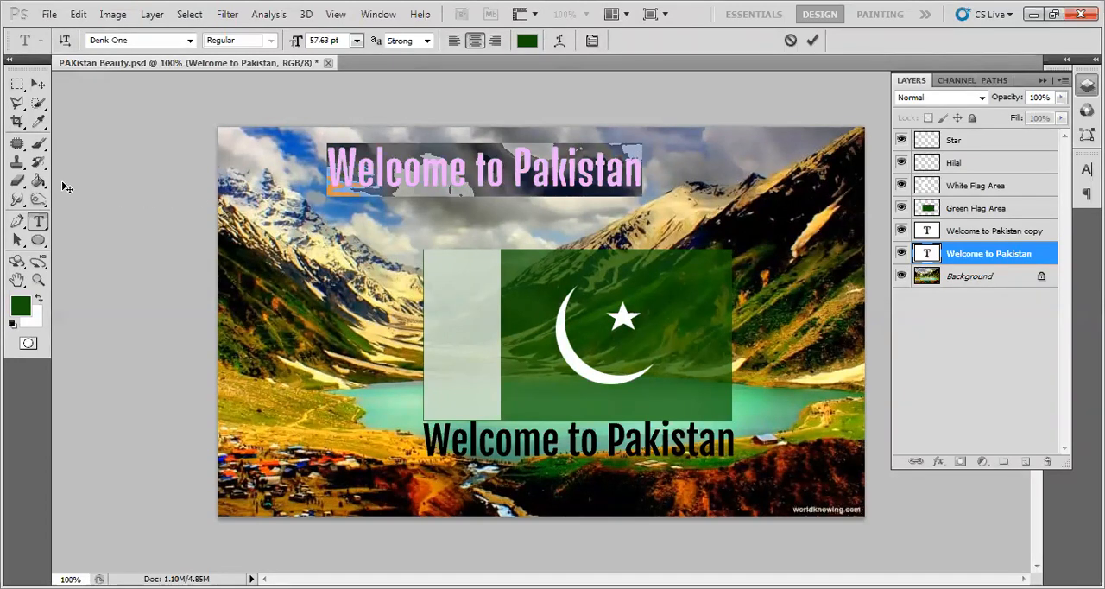
{"action": "left_click", "coordinate": [190, 41]}
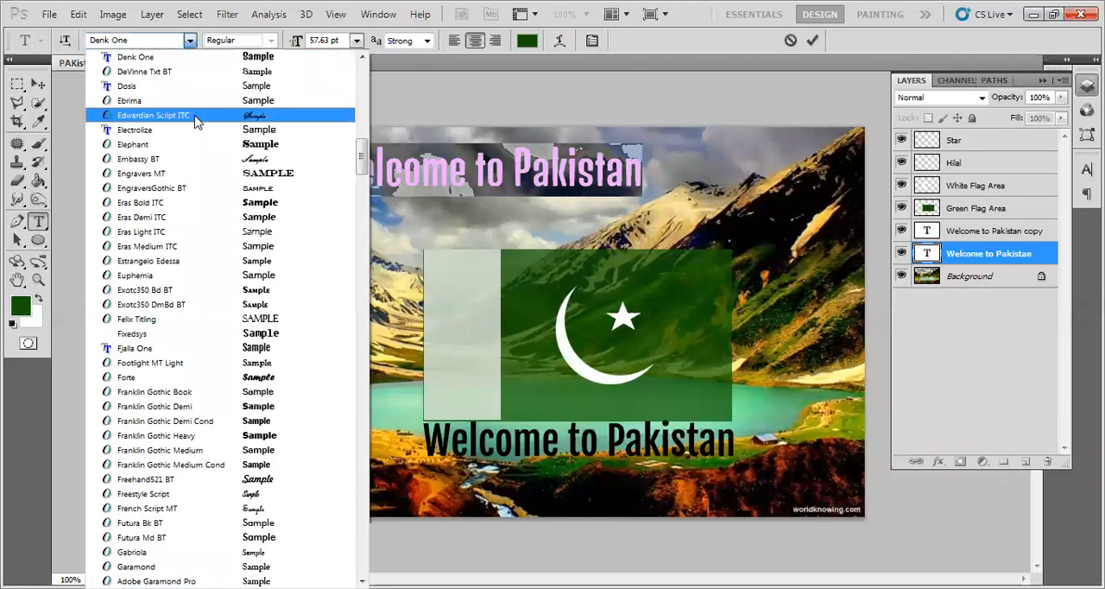
{"action": "left_click_drag", "start_coordinate": [360, 162], "coordinate": [362, 138]}
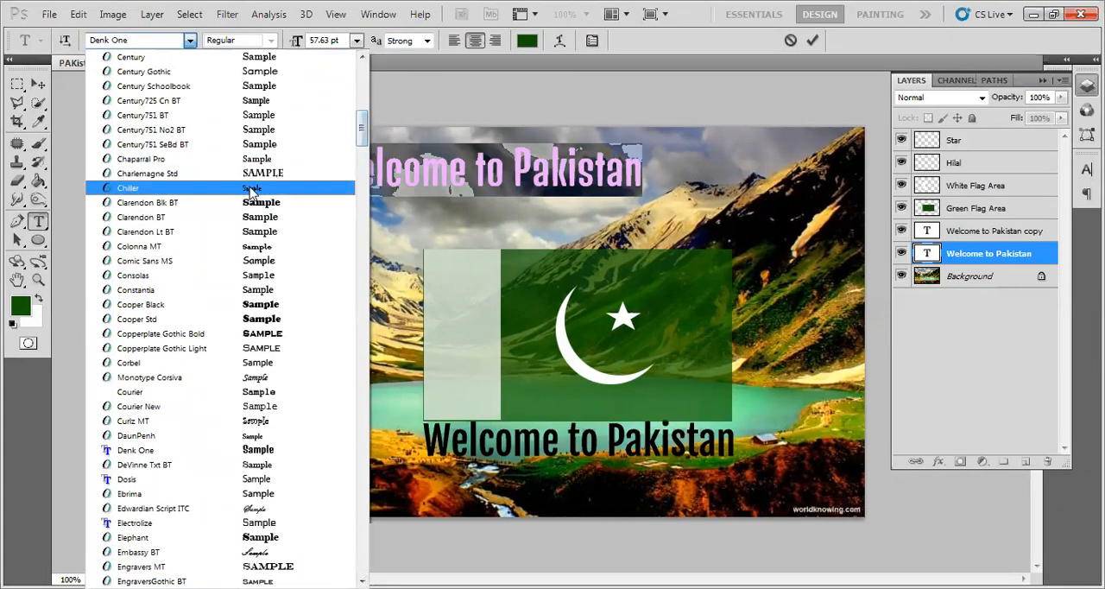
{"action": "left_click", "coordinate": [244, 313]}
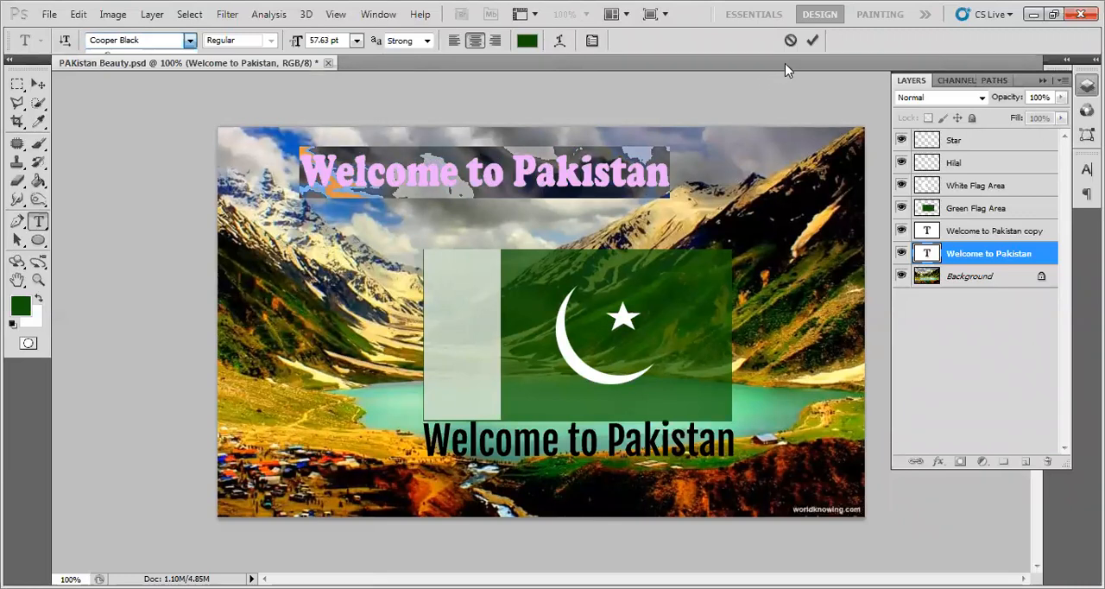
{"action": "left_click", "coordinate": [812, 40]}
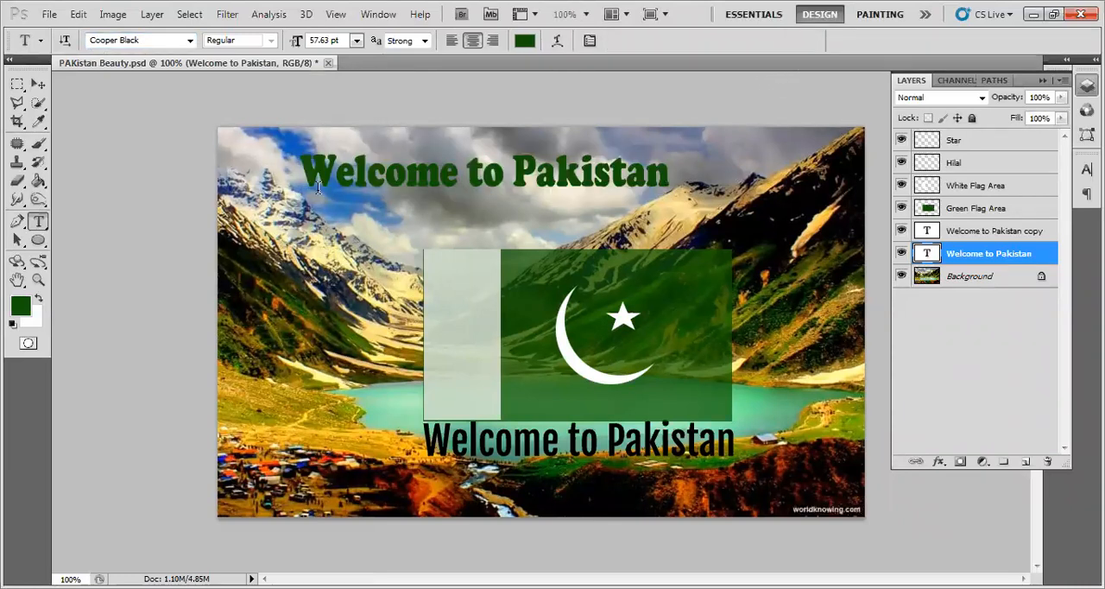
- Change the green Welcome to Pakistan text's font to Copperplate Gothic Light and commit the edit
{"action": "left_click_drag", "start_coordinate": [299, 170], "coordinate": [670, 175]}
{"action": "left_click", "coordinate": [191, 41]}
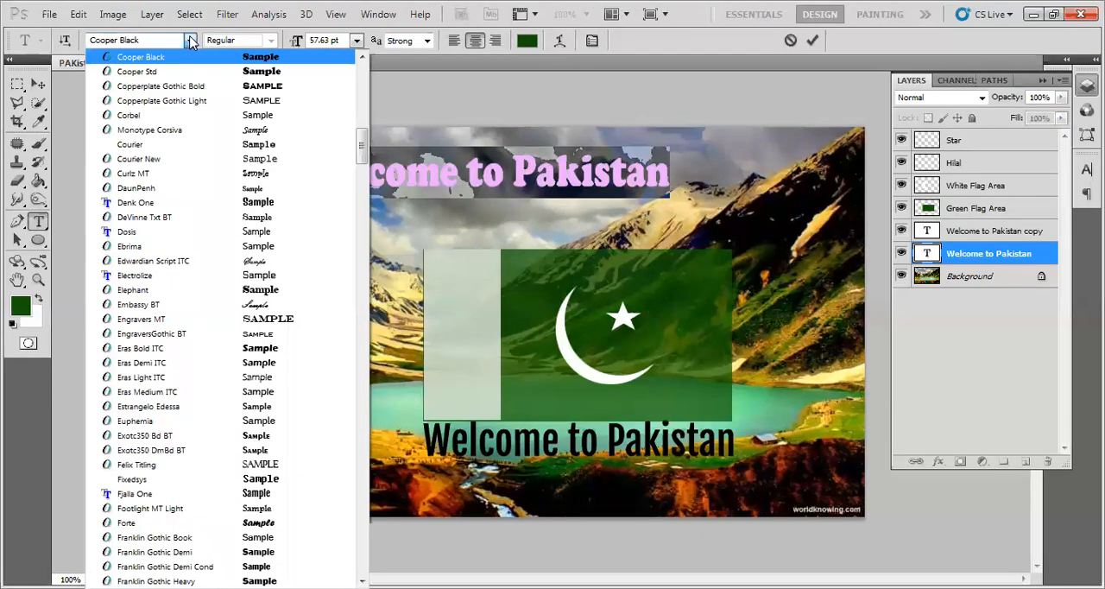
{"action": "left_click", "coordinate": [191, 101]}
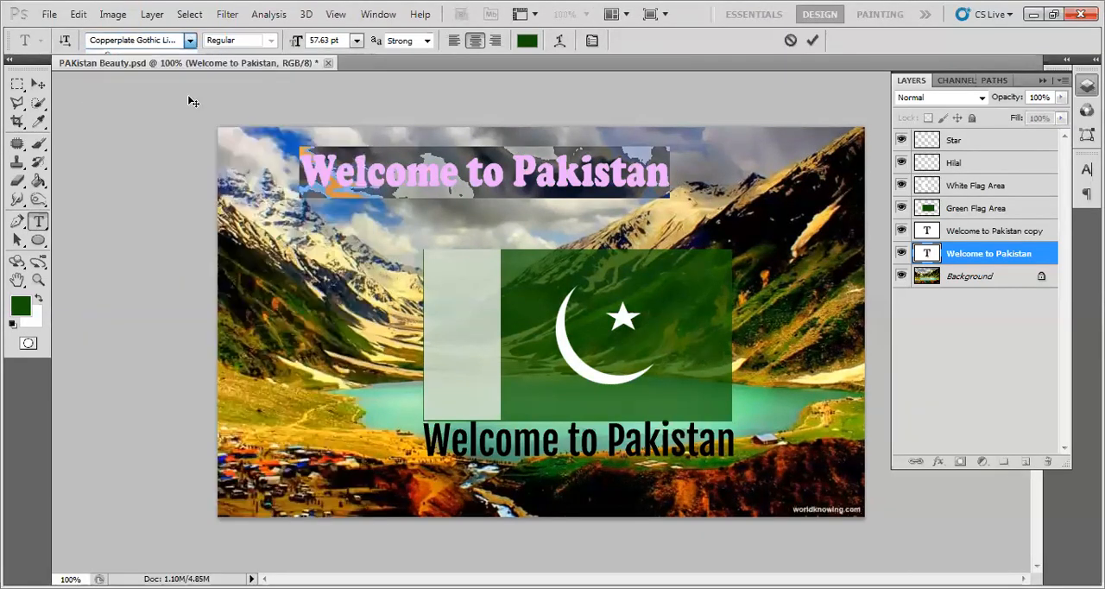
{"action": "left_click", "coordinate": [813, 41]}
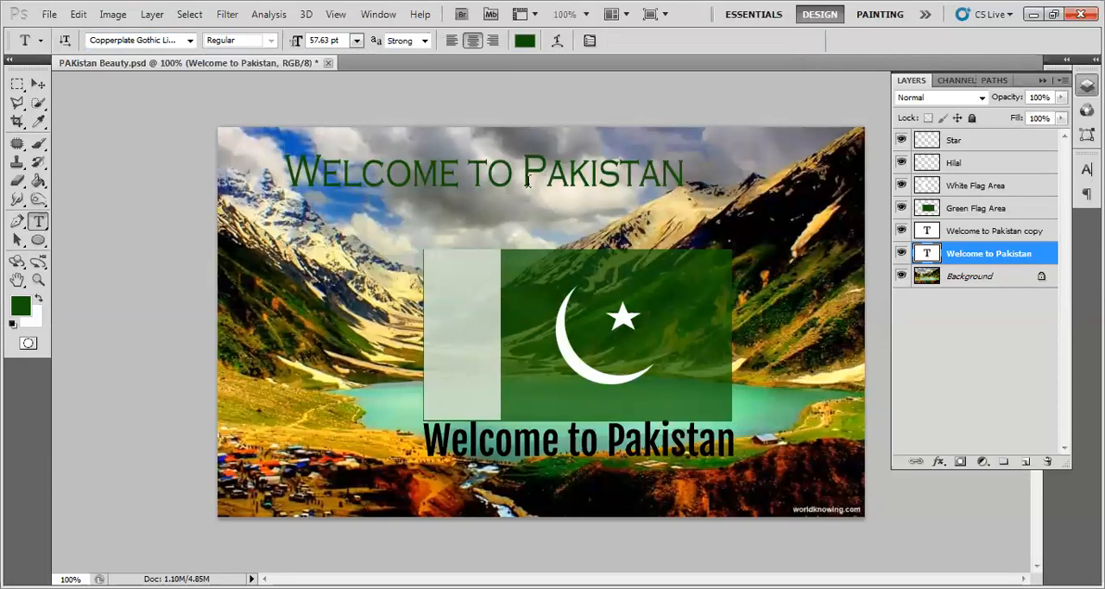
- Select the entire green Welcome to Pakistan text and set its font to Candara
{"action": "left_click_drag", "start_coordinate": [290, 164], "coordinate": [758, 174]}
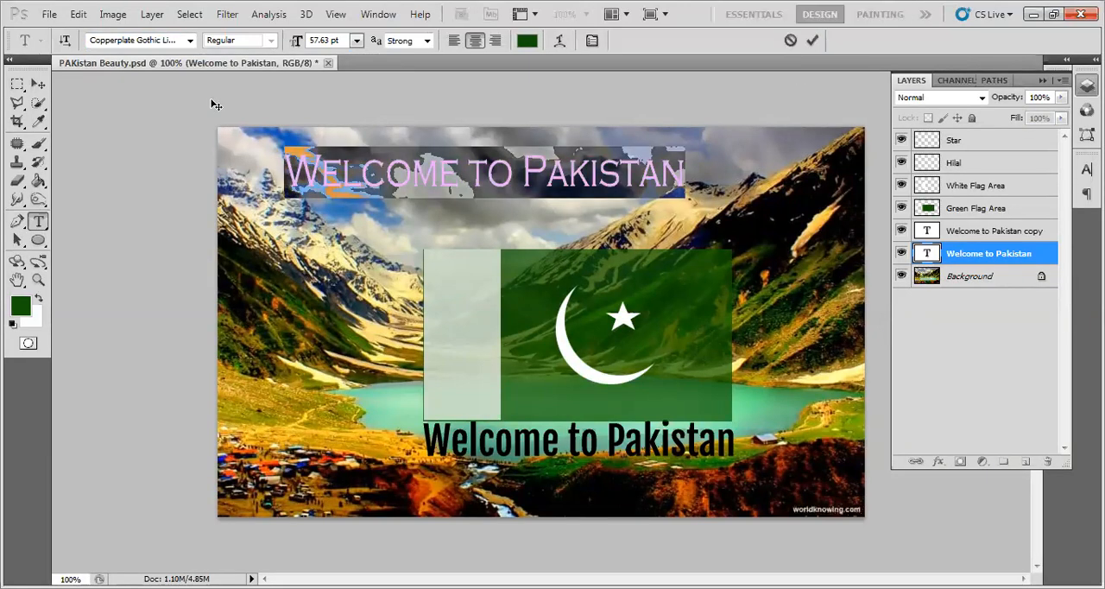
{"action": "left_click", "coordinate": [190, 41]}
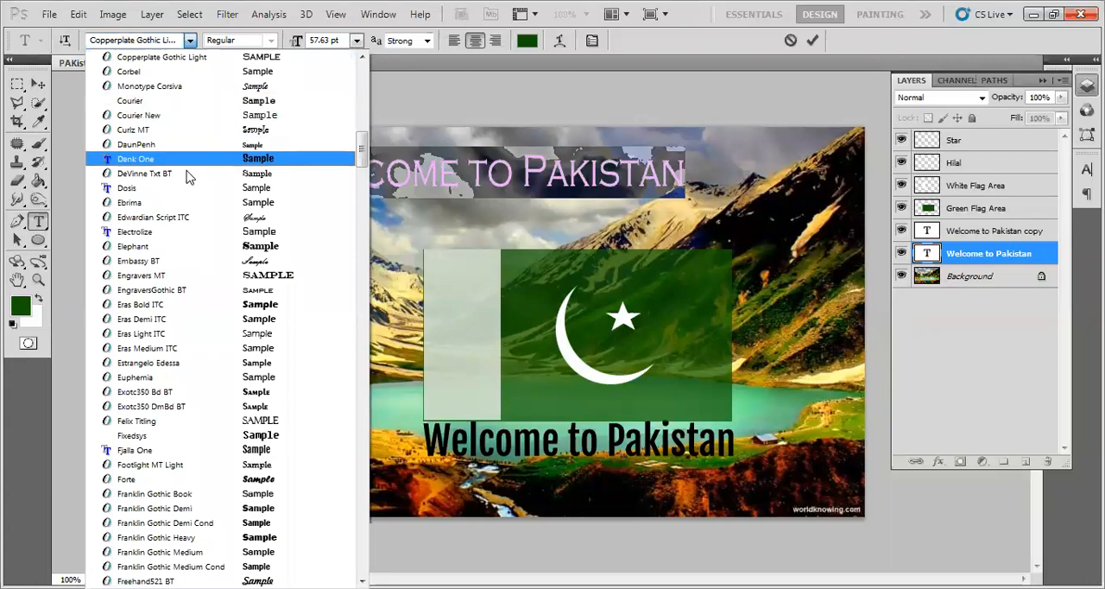
{"action": "scroll", "coordinate": [190, 177], "scroll_direction": "up", "scroll_amount": 2}
{"action": "scroll", "coordinate": [190, 192], "scroll_direction": "up", "scroll_amount": 4}
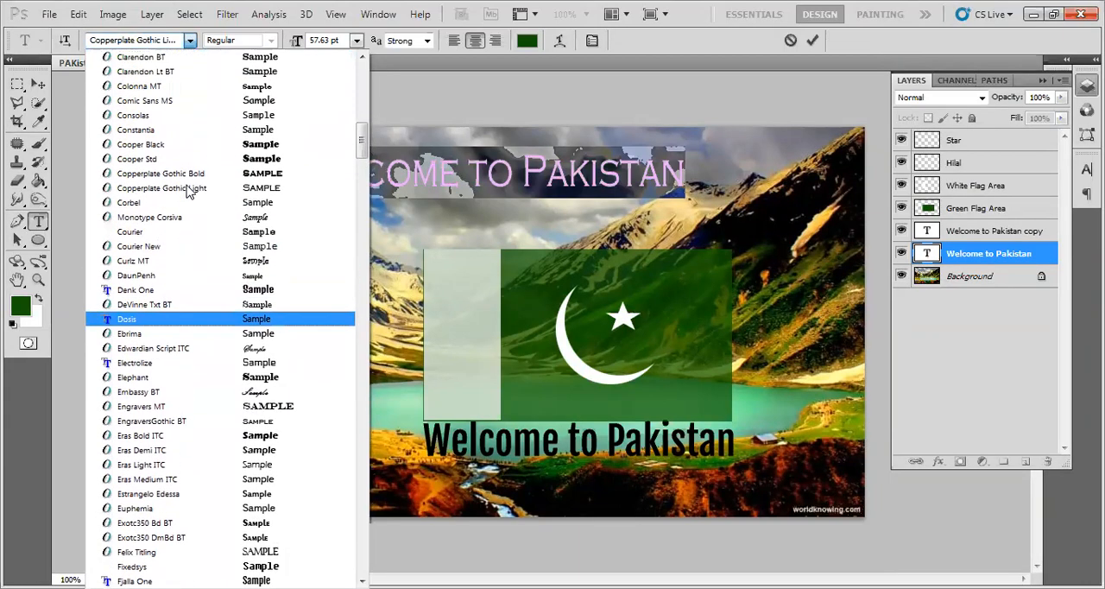
{"action": "scroll", "coordinate": [190, 192], "scroll_direction": "up", "scroll_amount": 3}
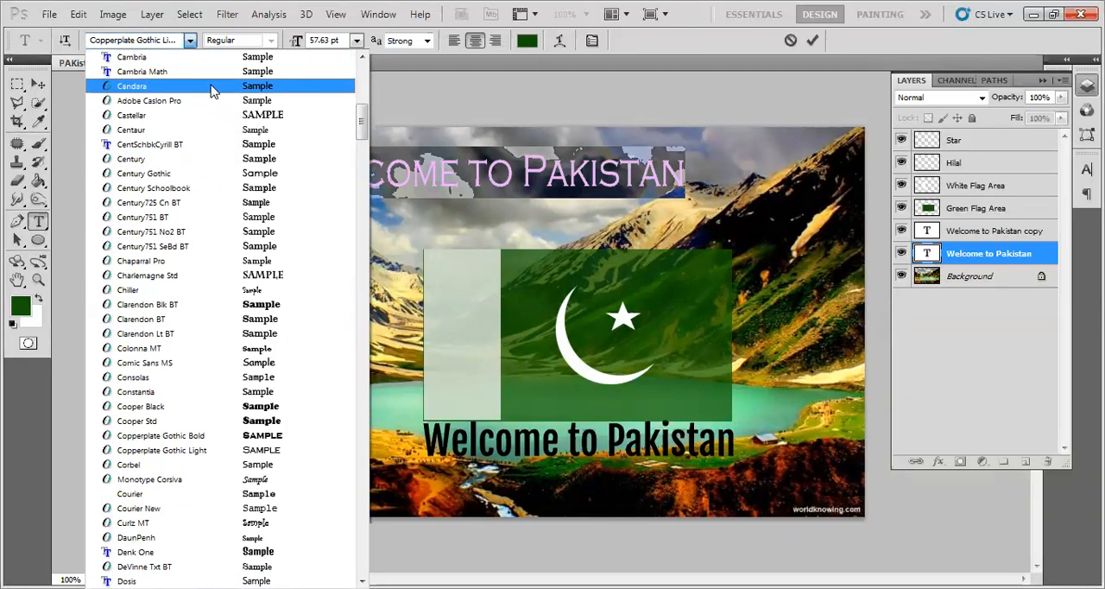
{"action": "left_click", "coordinate": [212, 87]}
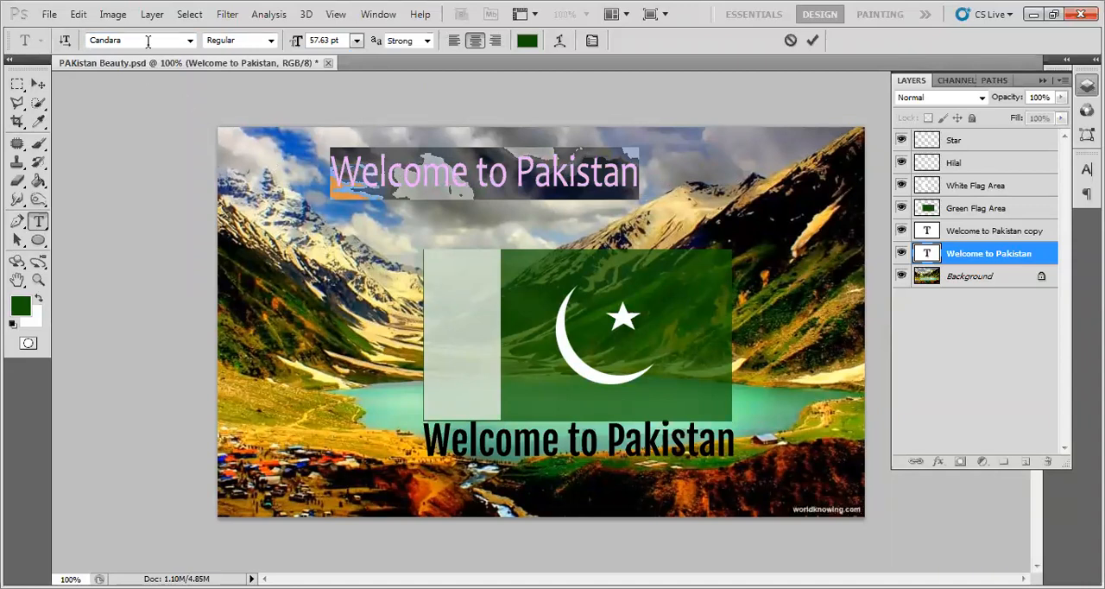
- Set the selected Welcome to Pakistan text's font style to Italic
{"action": "left_click", "coordinate": [270, 40]}
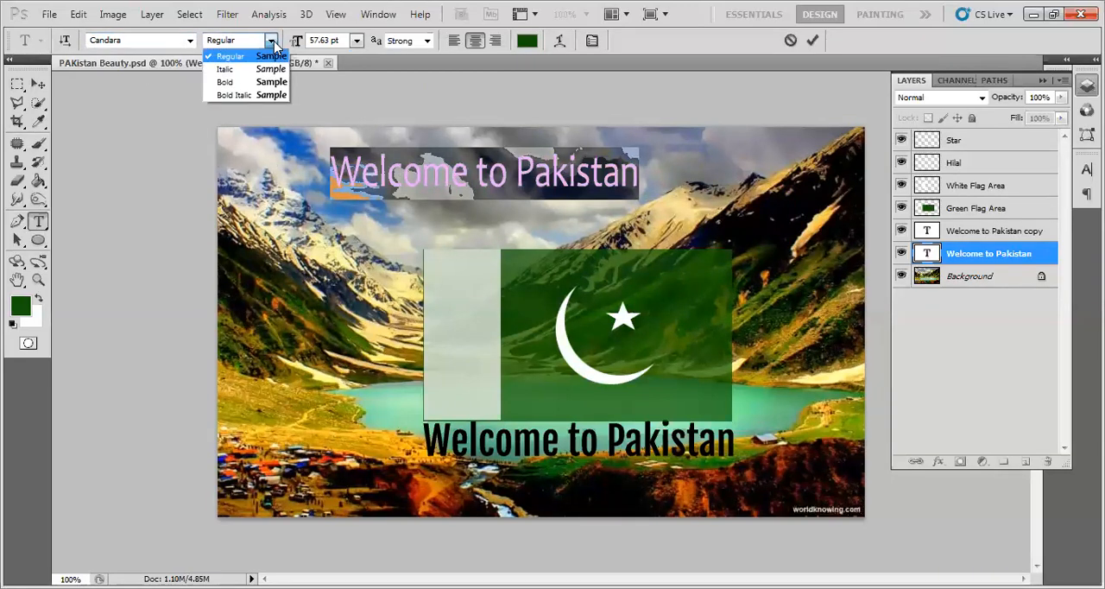
{"action": "left_click", "coordinate": [235, 70]}
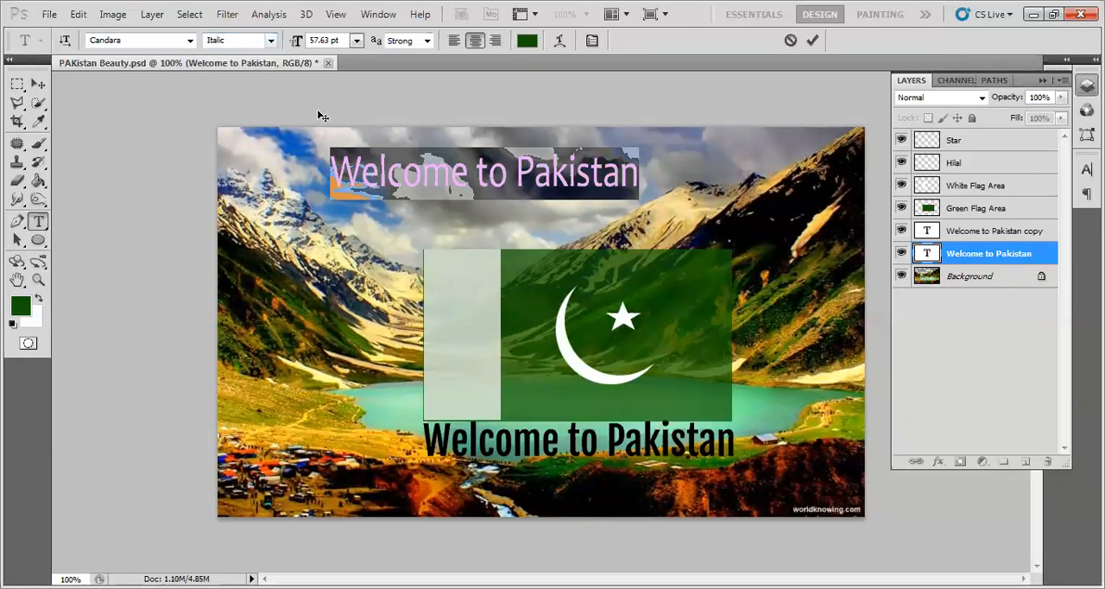
{"action": "left_click", "coordinate": [270, 40]}
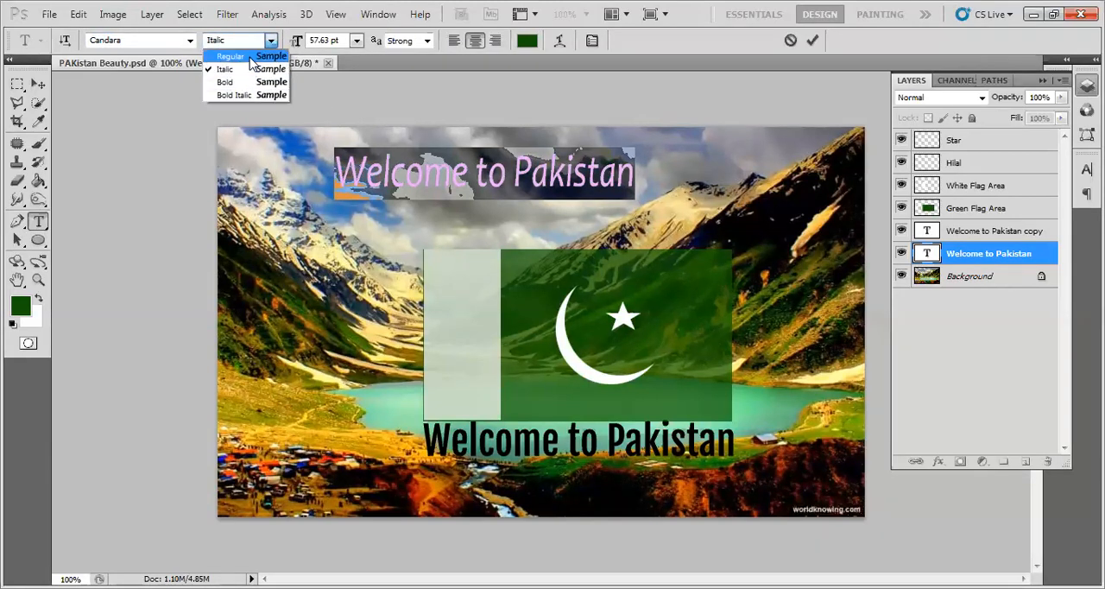
{"action": "left_click", "coordinate": [270, 40]}
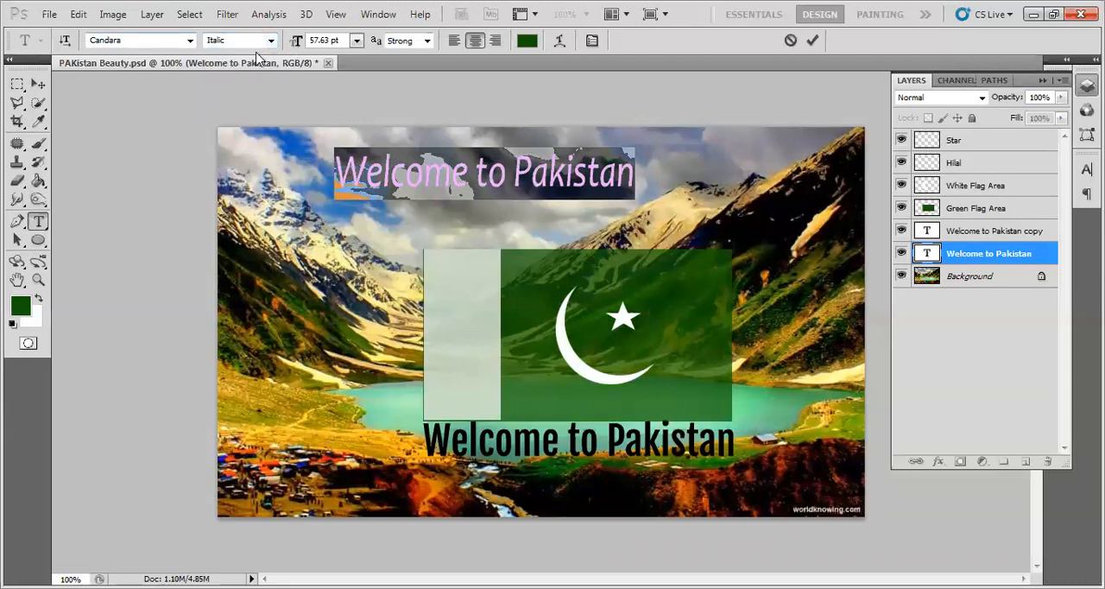
- Set the selected Welcome to Pakistan text's font size to 60 pt and look over the available anti-aliasing methods
{"action": "left_click", "coordinate": [326, 41]}
{"action": "type", "text": "60"}
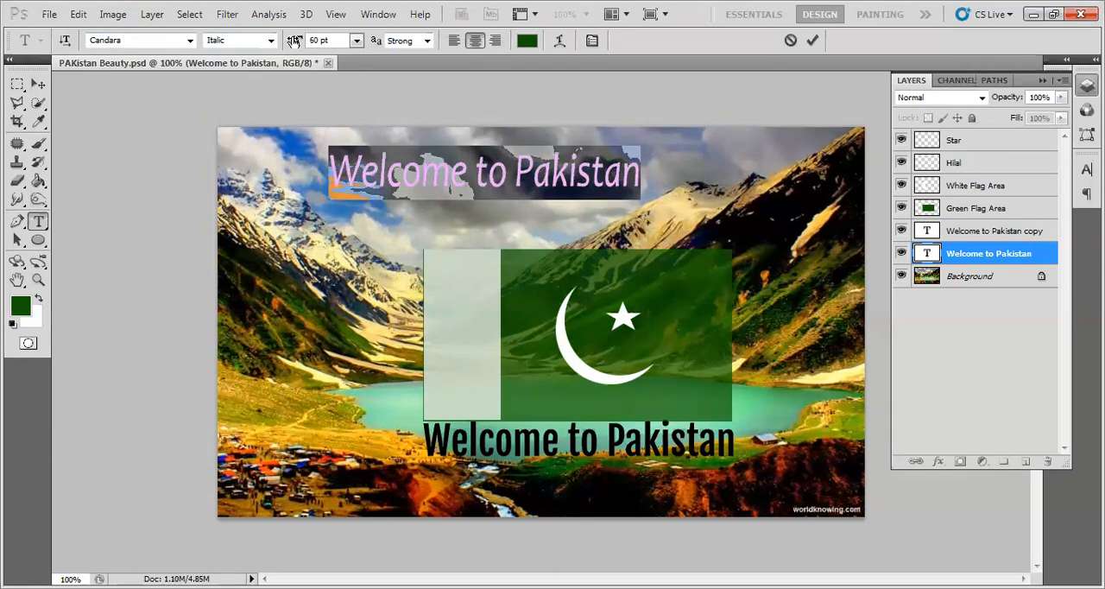
{"action": "left_click", "coordinate": [427, 41]}
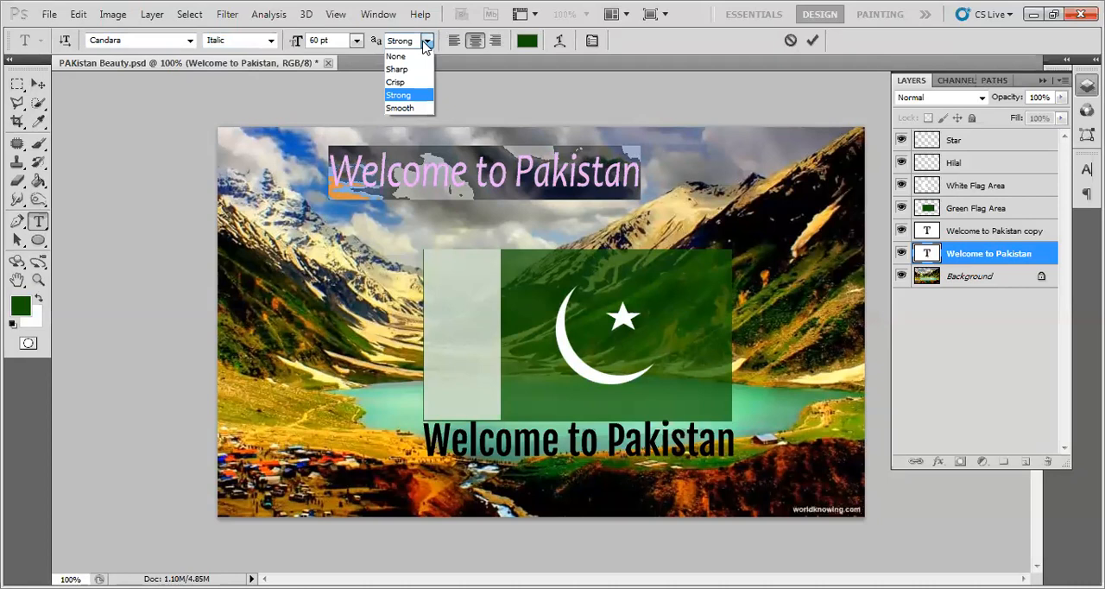
{"action": "left_click", "coordinate": [426, 44]}
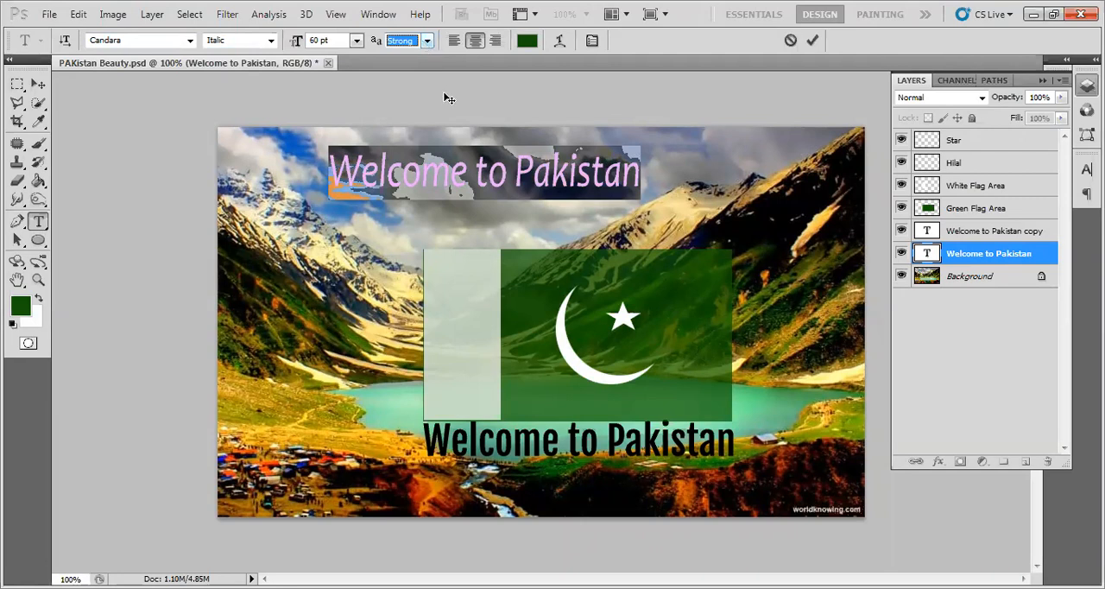
- Try left and right alignment on the selected Welcome to Pakistan text, and return it to centre alignment
{"action": "left_click", "coordinate": [454, 41]}
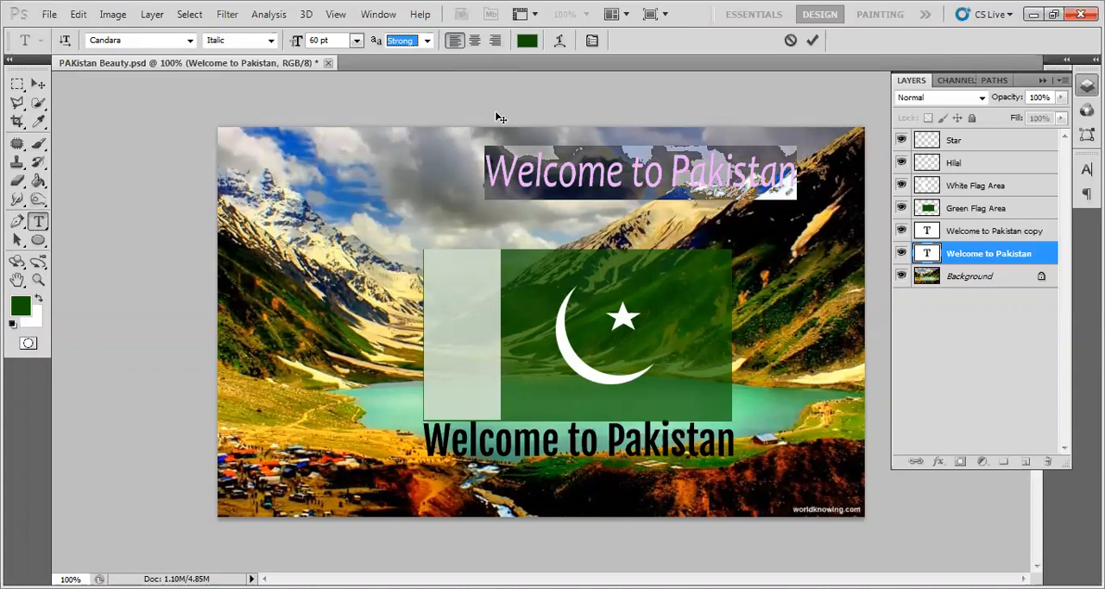
{"action": "left_click", "coordinate": [495, 41]}
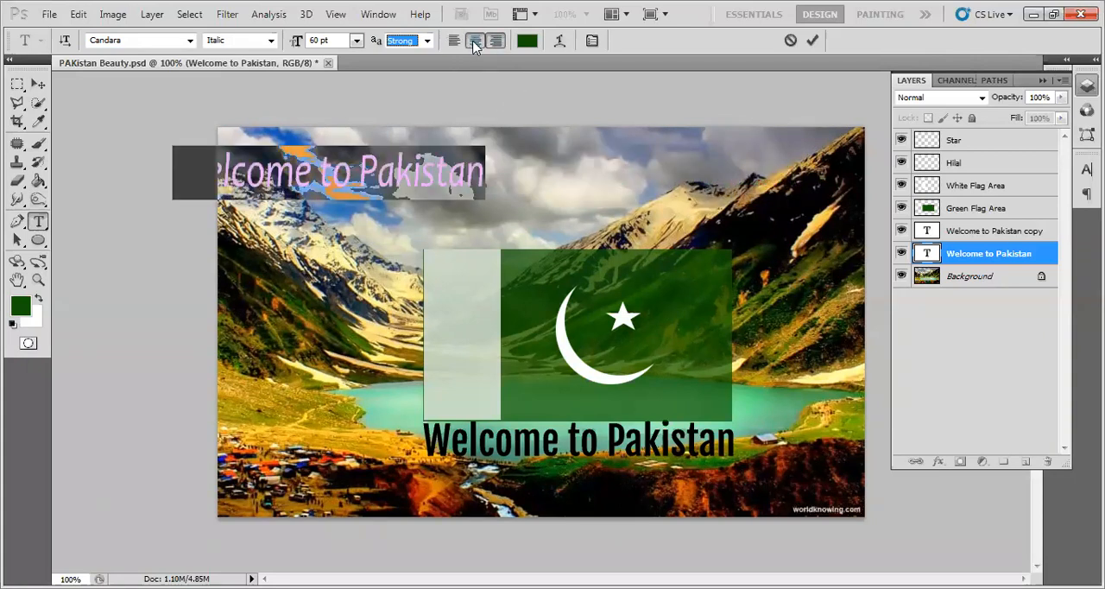
{"action": "left_click", "coordinate": [474, 42]}
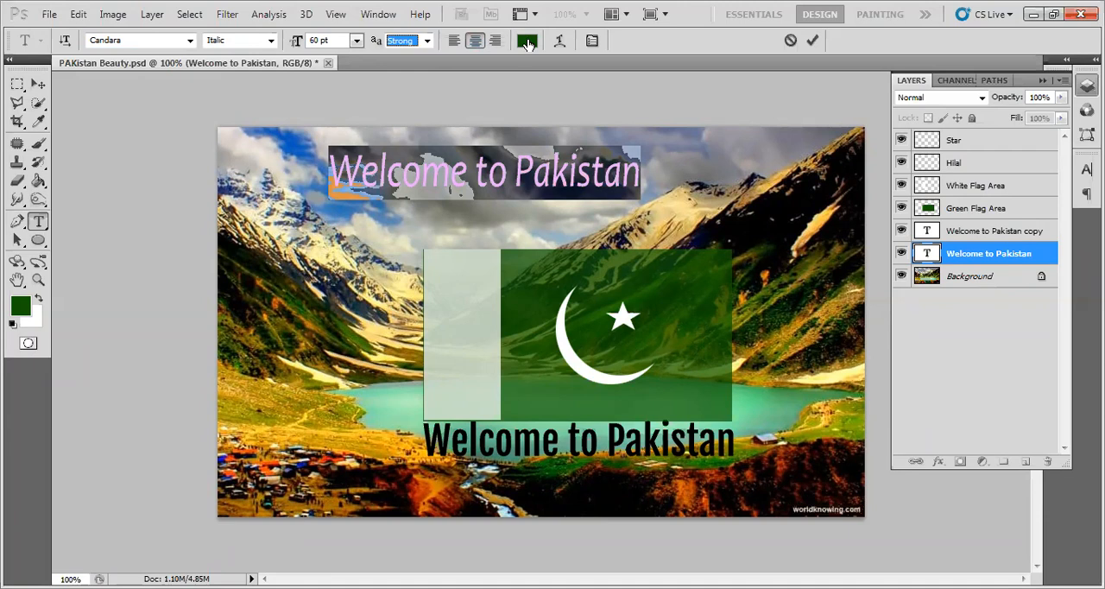
- Show the detailed character formatting settings for the selected Welcome to Pakistan text
{"action": "left_click", "coordinate": [592, 41]}
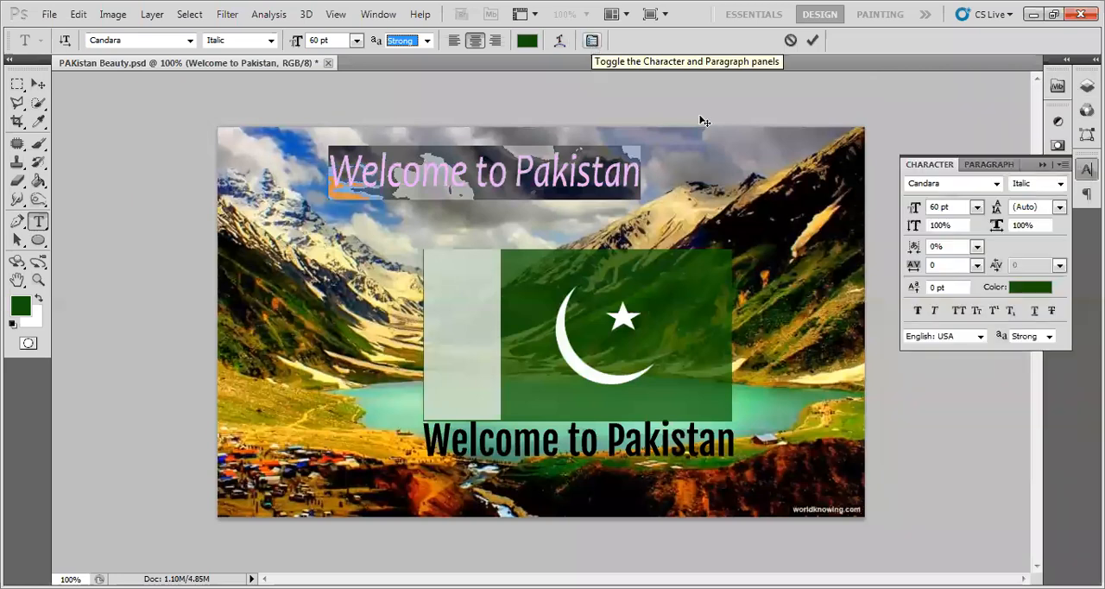
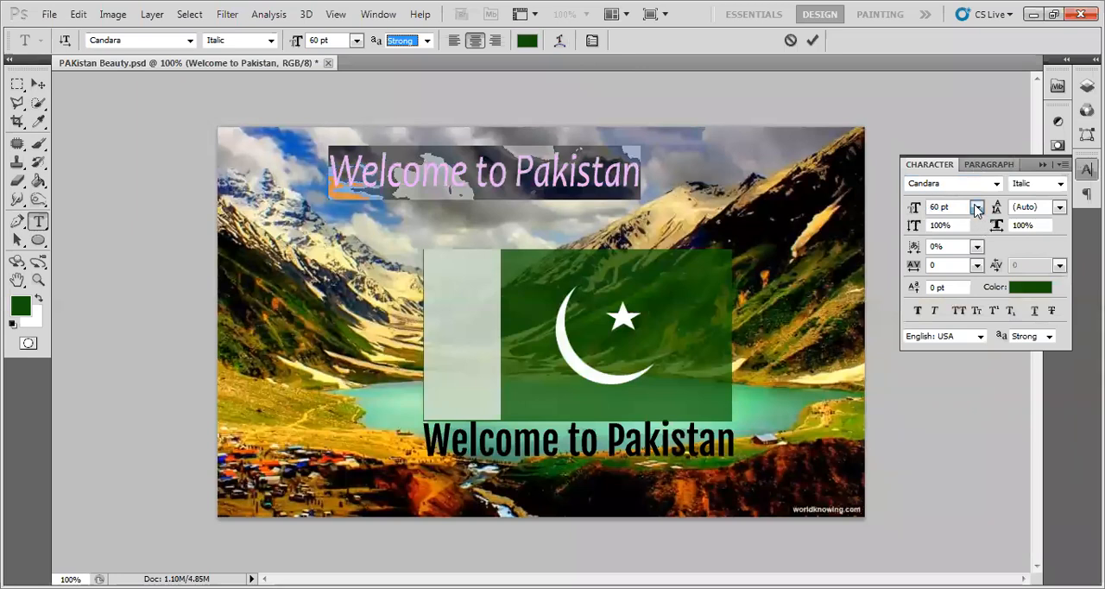
- Check the available font sizes and set the selected Welcome to Pakistan text's leading to 30 pt
{"action": "left_click", "coordinate": [977, 209]}
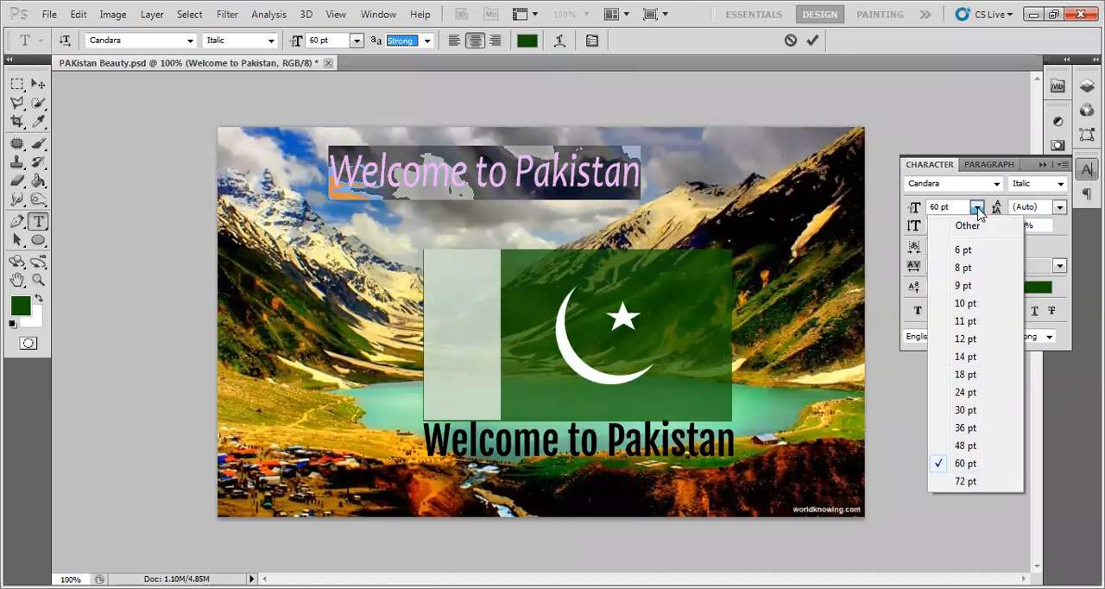
{"action": "left_click", "coordinate": [978, 210]}
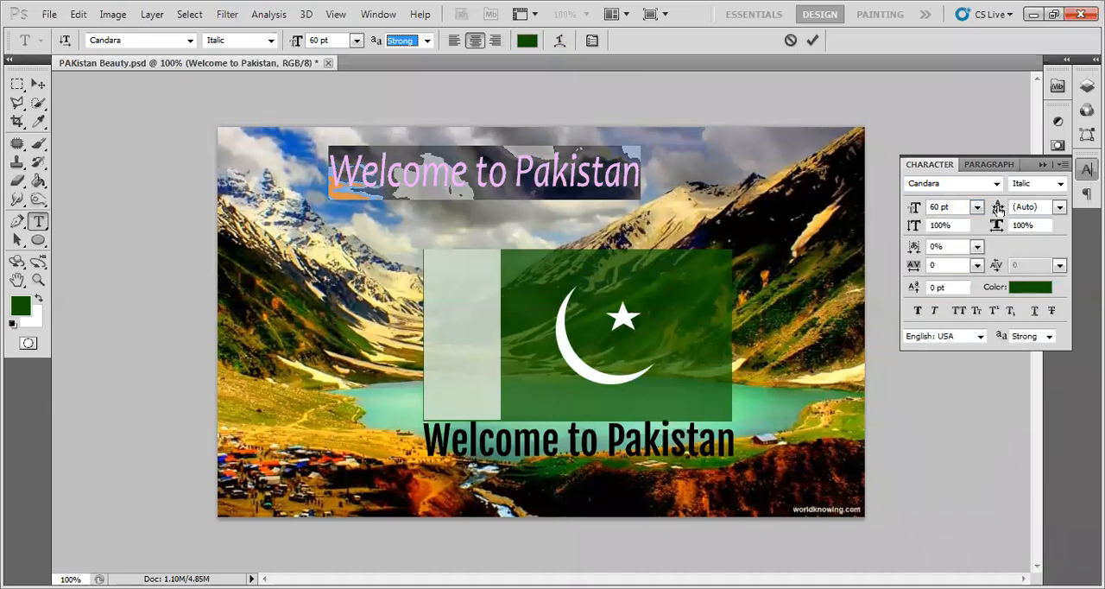
{"action": "left_click", "coordinate": [1060, 208]}
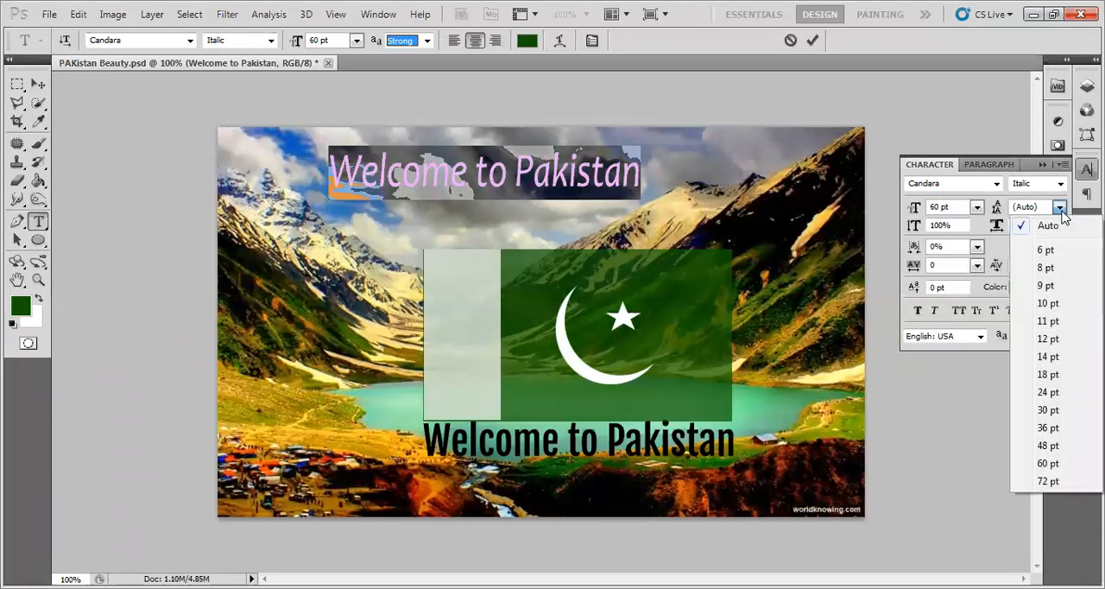
{"action": "left_click", "coordinate": [1048, 409]}
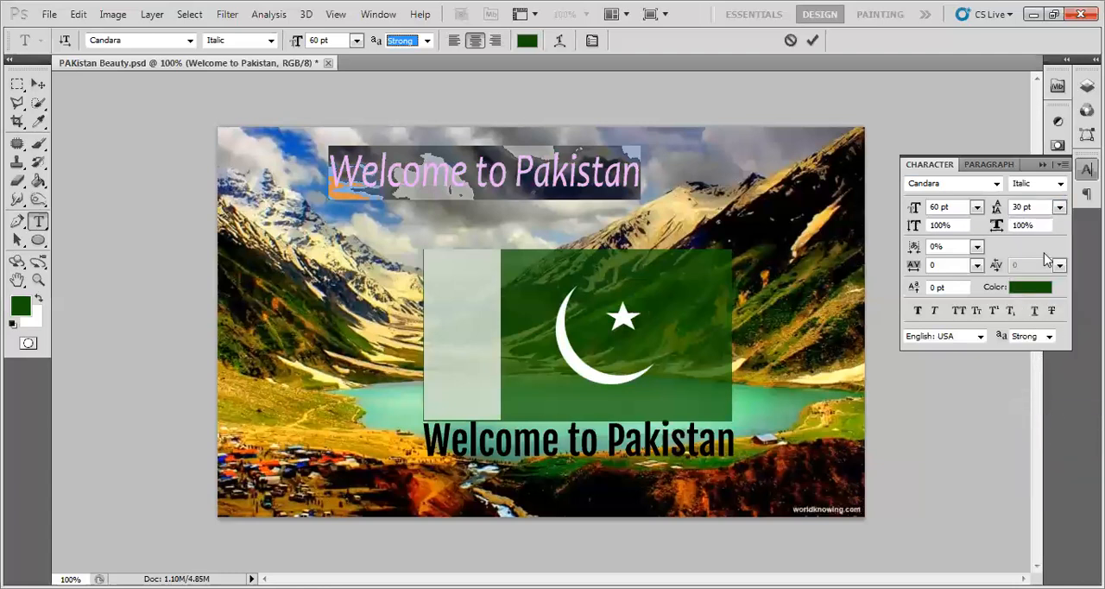
- Break the upper Welcome to Pakistan text into three lines: Welcome, to, and Pakistan
{"action": "left_click", "coordinate": [522, 177]}
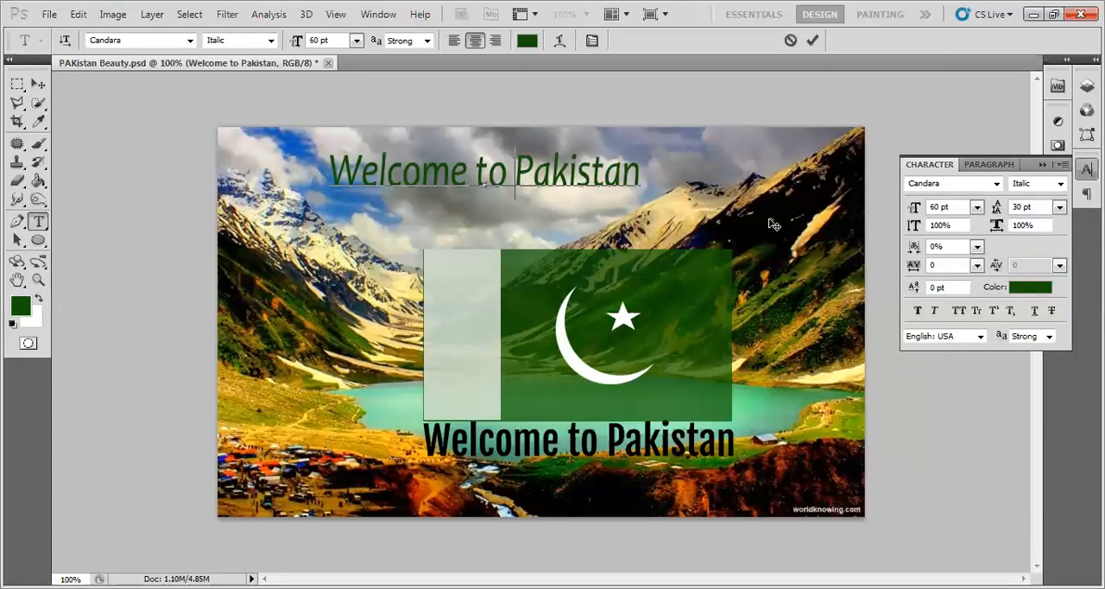
{"action": "key", "text": "Left"}
{"action": "key", "text": "Left"}
{"action": "key", "text": "Left"}
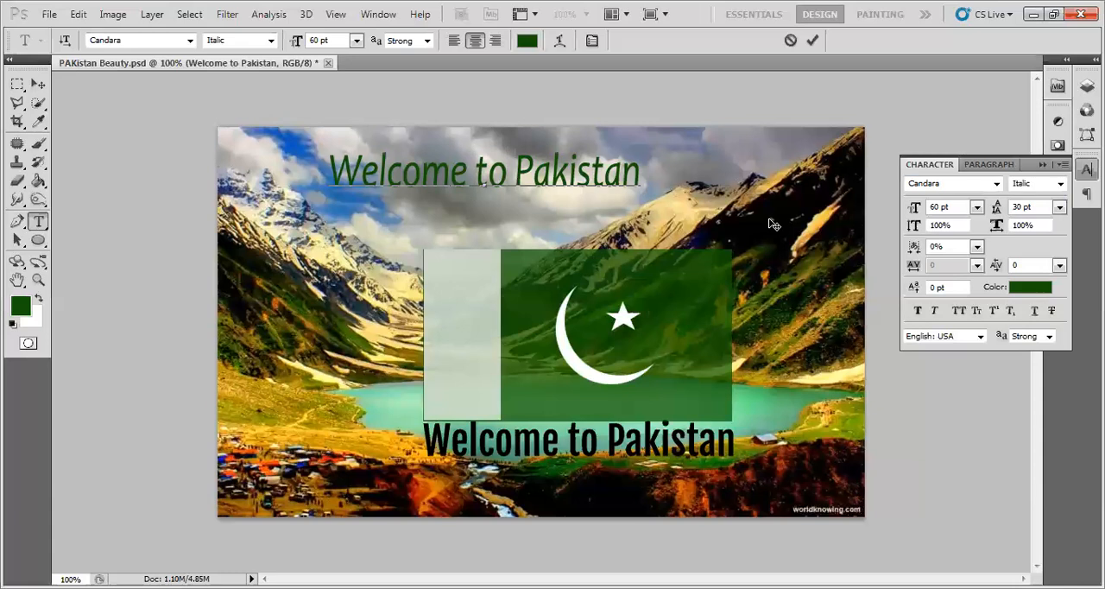
{"action": "key", "text": "Return"}
{"action": "key", "text": "Return"}
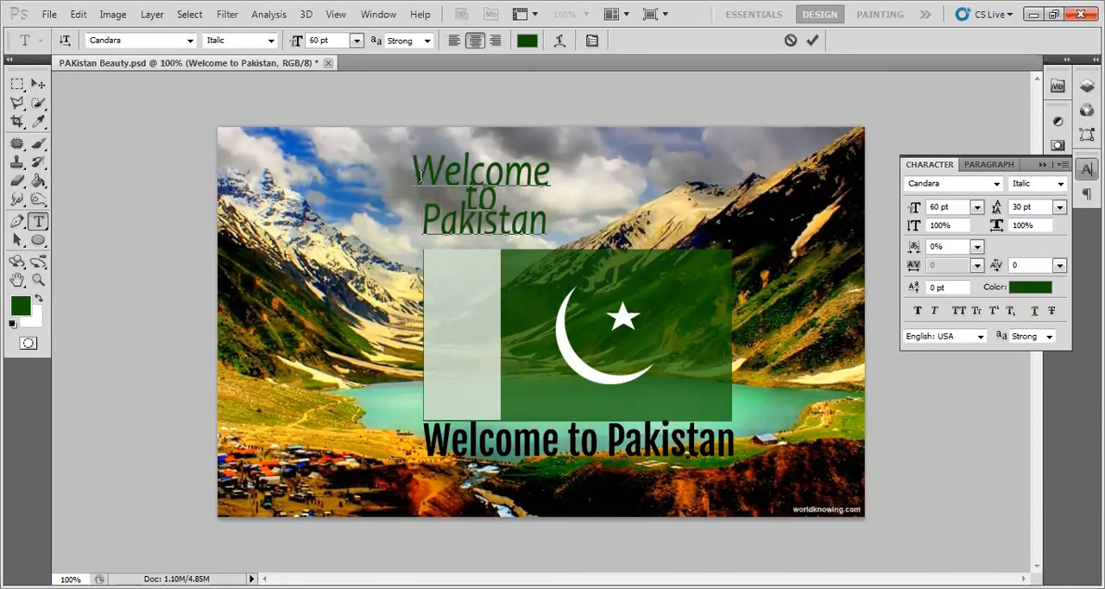
- Set the three-line Welcome to Pakistan text's leading to 48 pt and move it to the picture's upper-left corner
{"action": "left_click_drag", "start_coordinate": [476, 195], "coordinate": [396, 161]}
{"action": "left_click", "coordinate": [498, 203]}
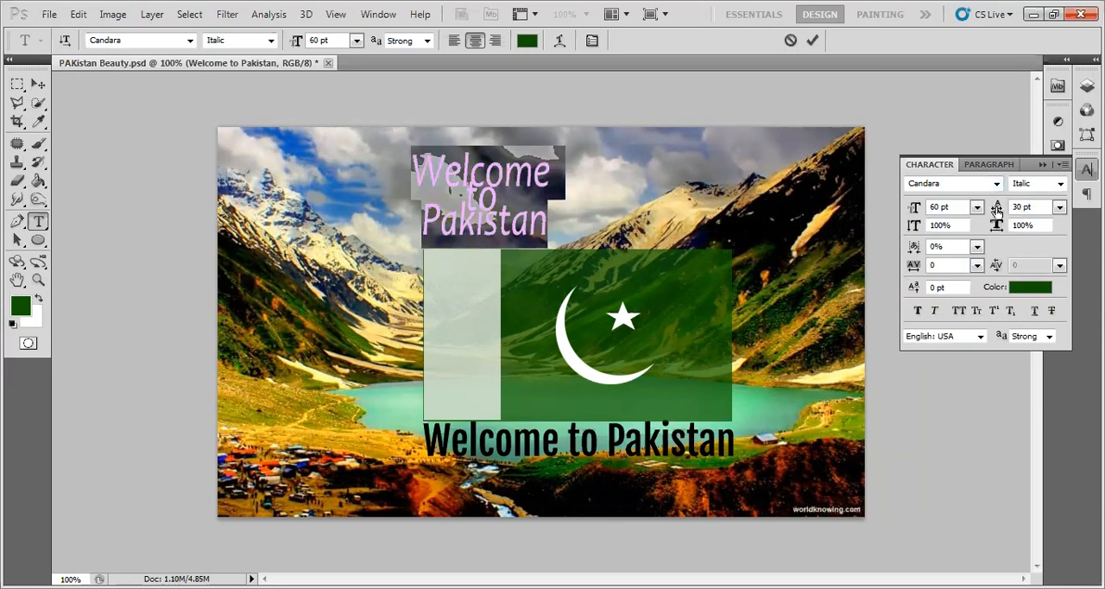
{"action": "left_click", "coordinate": [1059, 207]}
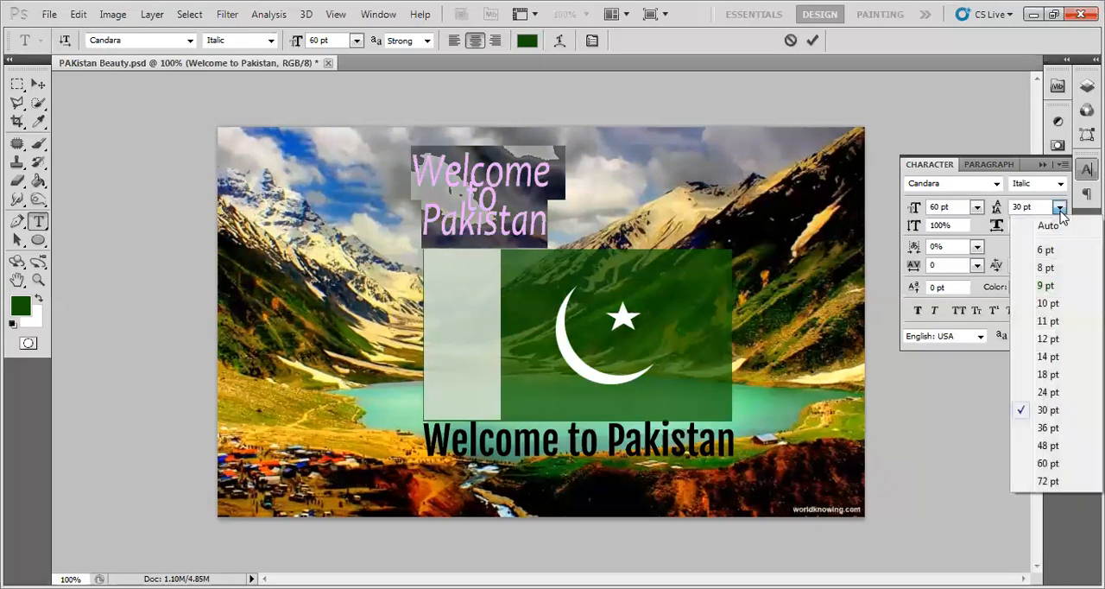
{"action": "left_click", "coordinate": [1047, 446]}
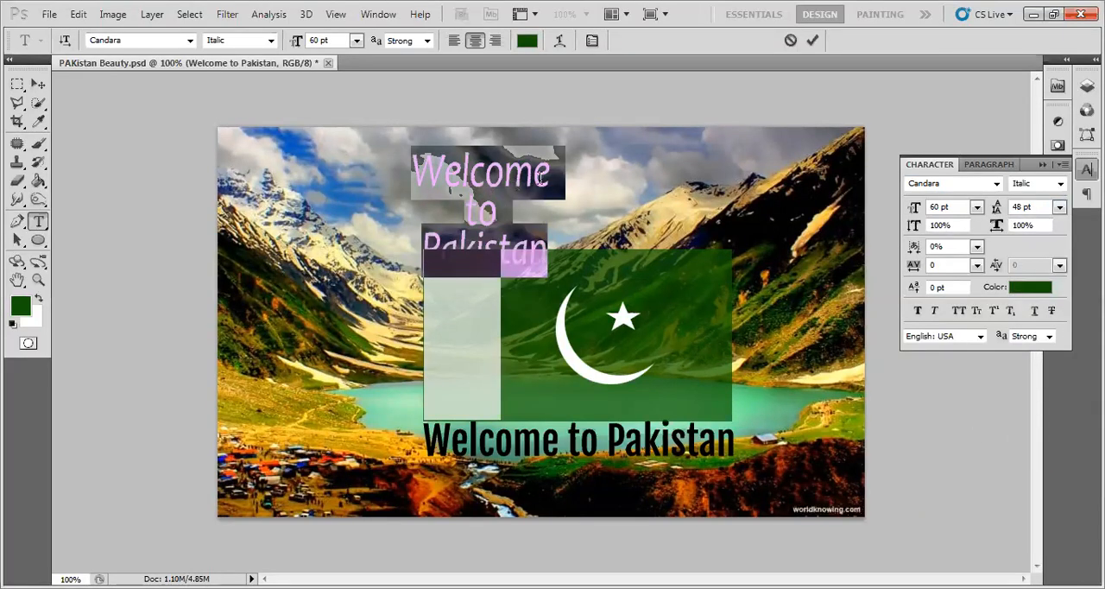
{"action": "left_click_drag", "start_coordinate": [583, 185], "coordinate": [435, 170]}
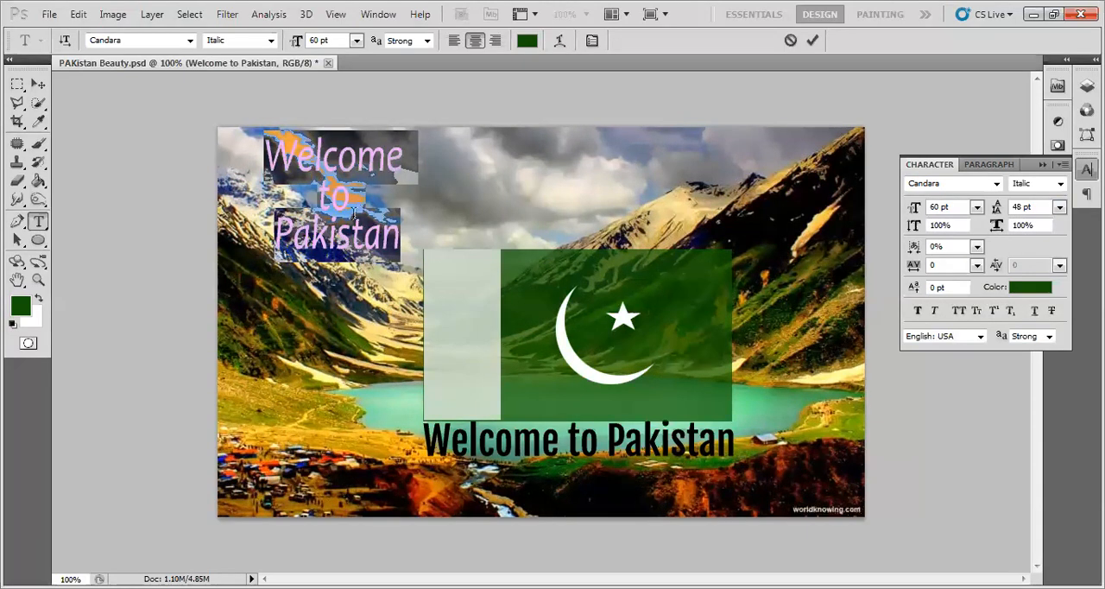
- Try 60 pt leading on the three-line Welcome to Pakistan text, and return the leading to Auto
{"action": "left_click", "coordinate": [1060, 208]}
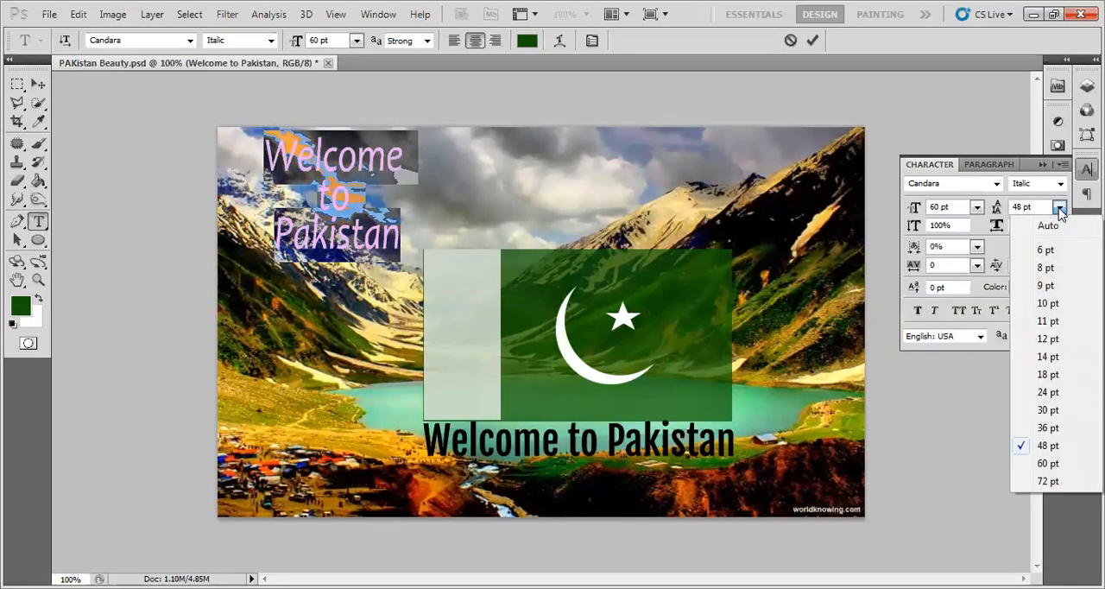
{"action": "left_click", "coordinate": [1048, 463]}
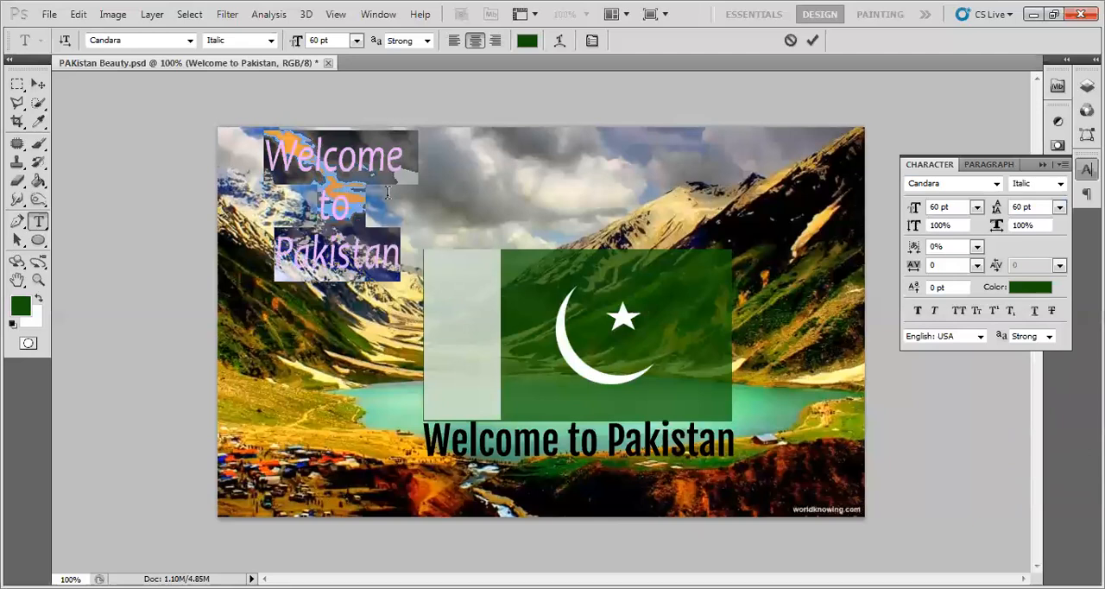
{"action": "left_click", "coordinate": [1060, 208]}
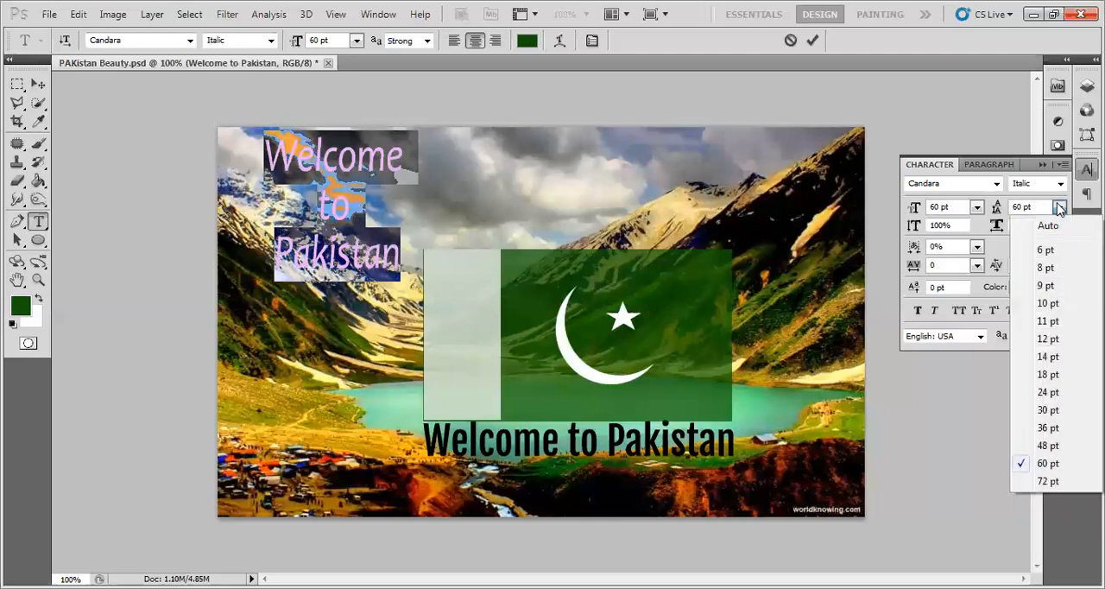
{"action": "left_click", "coordinate": [1062, 226]}
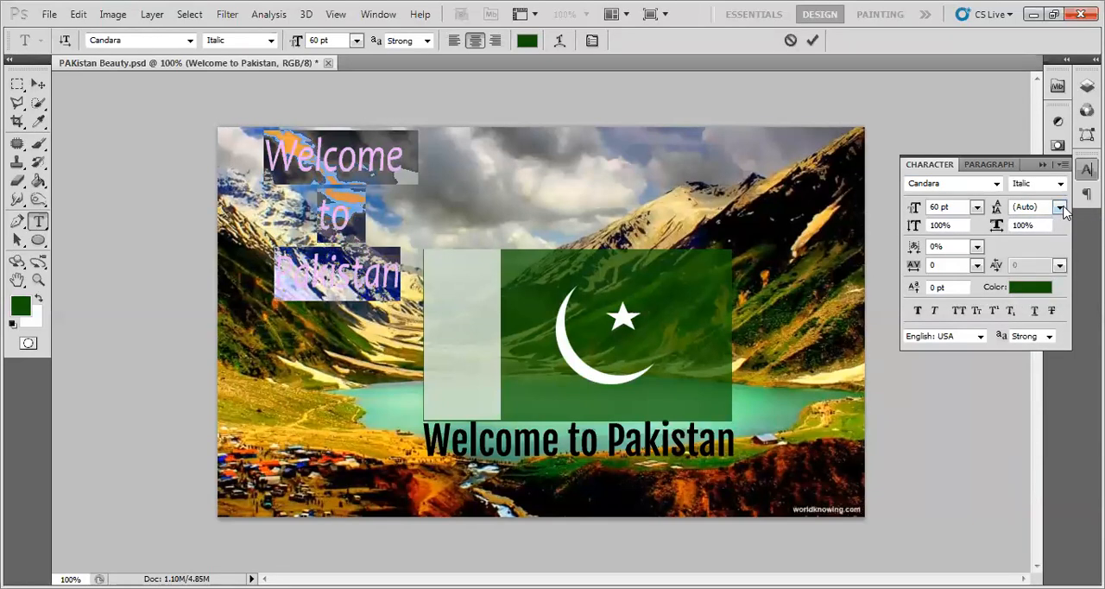
- Set the three-line Welcome to Pakistan text's leading to 24 pt and its tracking to 200
{"action": "left_click", "coordinate": [1060, 207]}
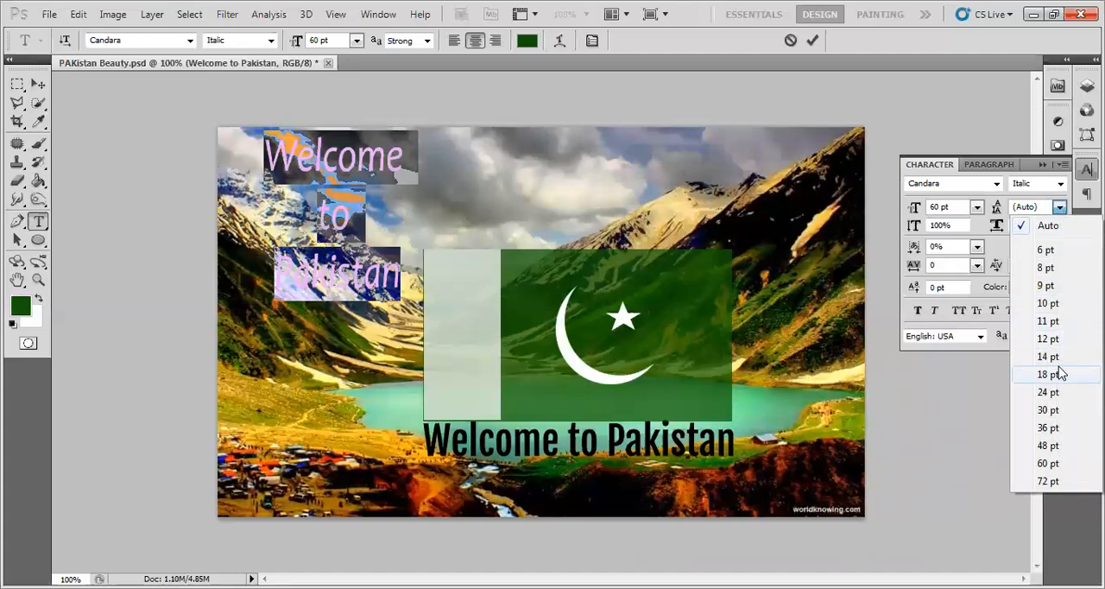
{"action": "left_click", "coordinate": [1055, 394]}
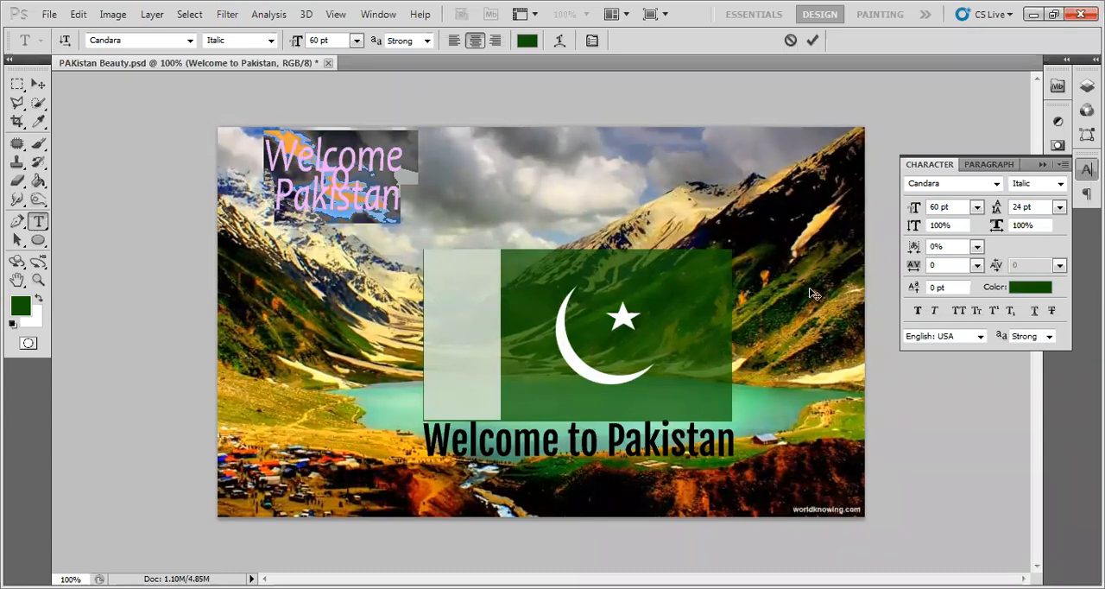
{"action": "left_click", "coordinate": [977, 265]}
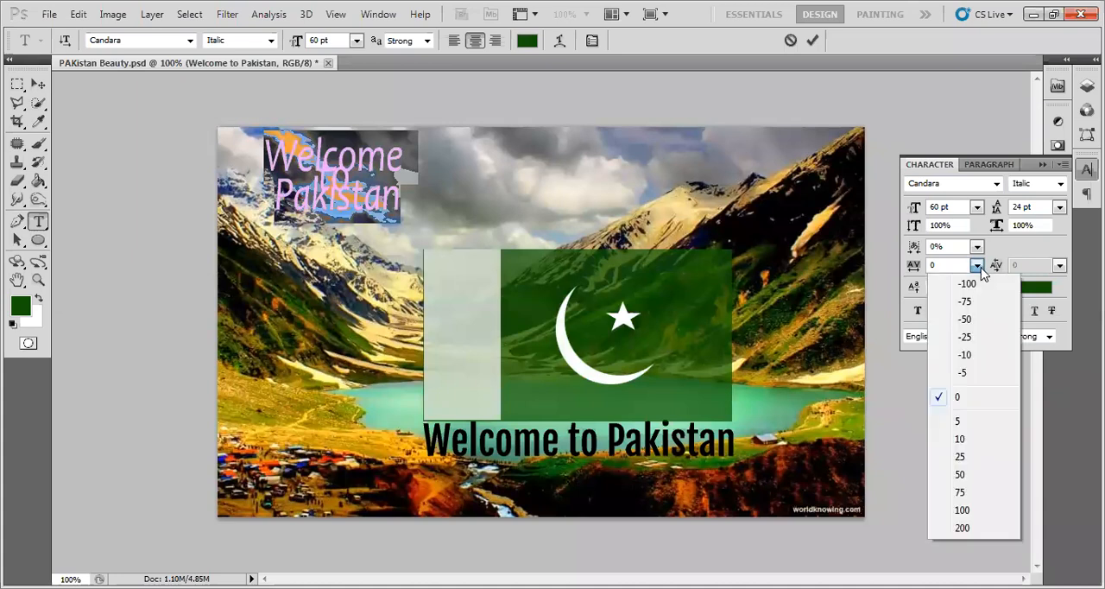
{"action": "left_click", "coordinate": [961, 528]}
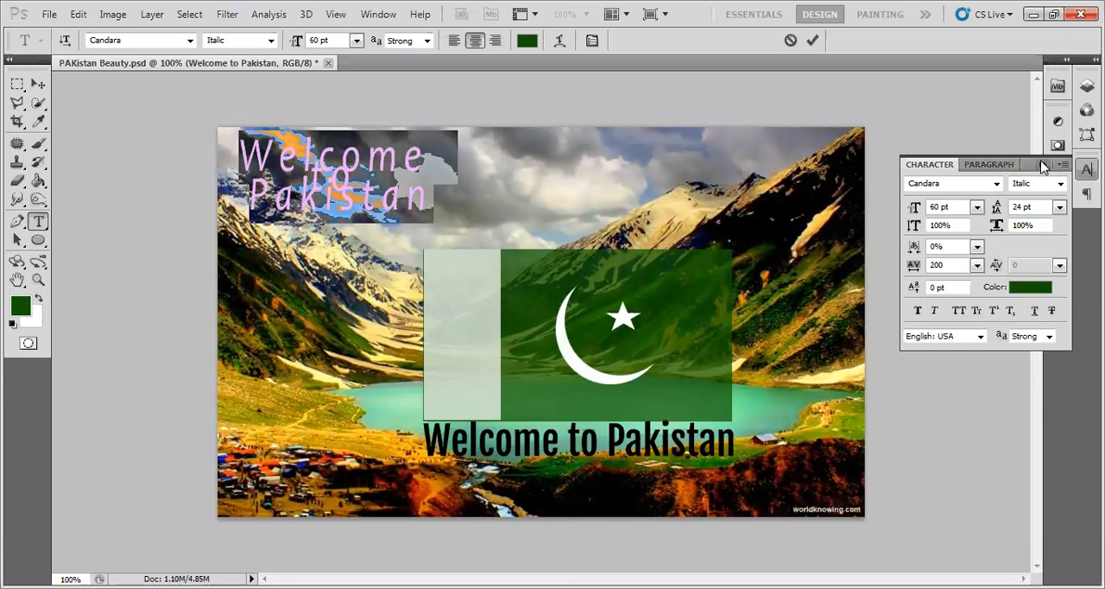
- Reset the three-line text's leading to Auto and tracking to 0, and move it down and right over the flag's upper-left corner
{"action": "left_click", "coordinate": [1060, 208]}
{"action": "left_click", "coordinate": [1057, 229]}
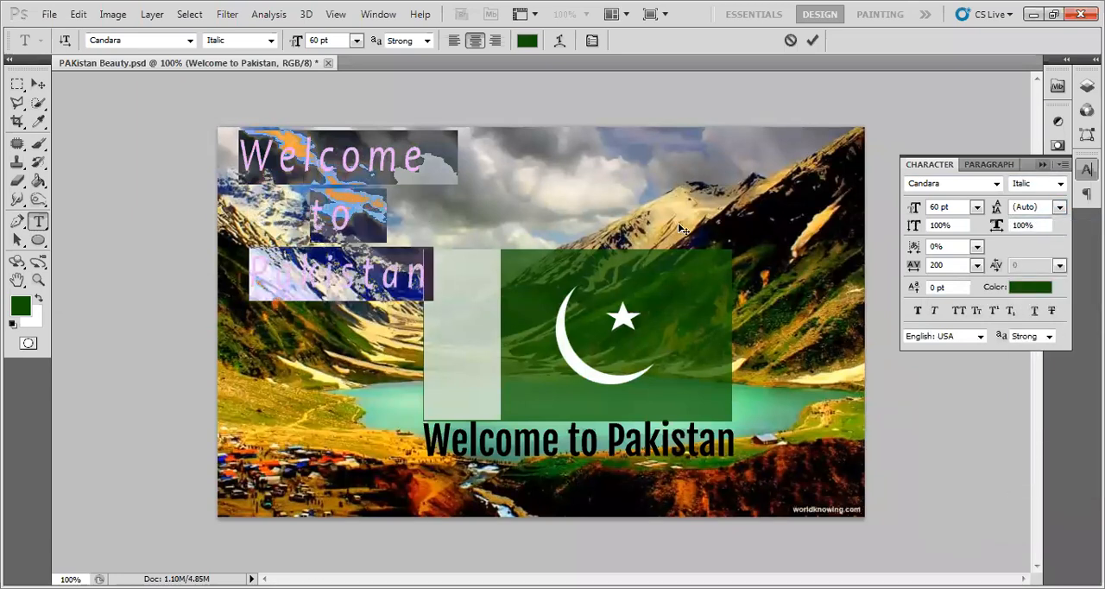
{"action": "left_click", "coordinate": [977, 265]}
{"action": "left_click", "coordinate": [976, 399]}
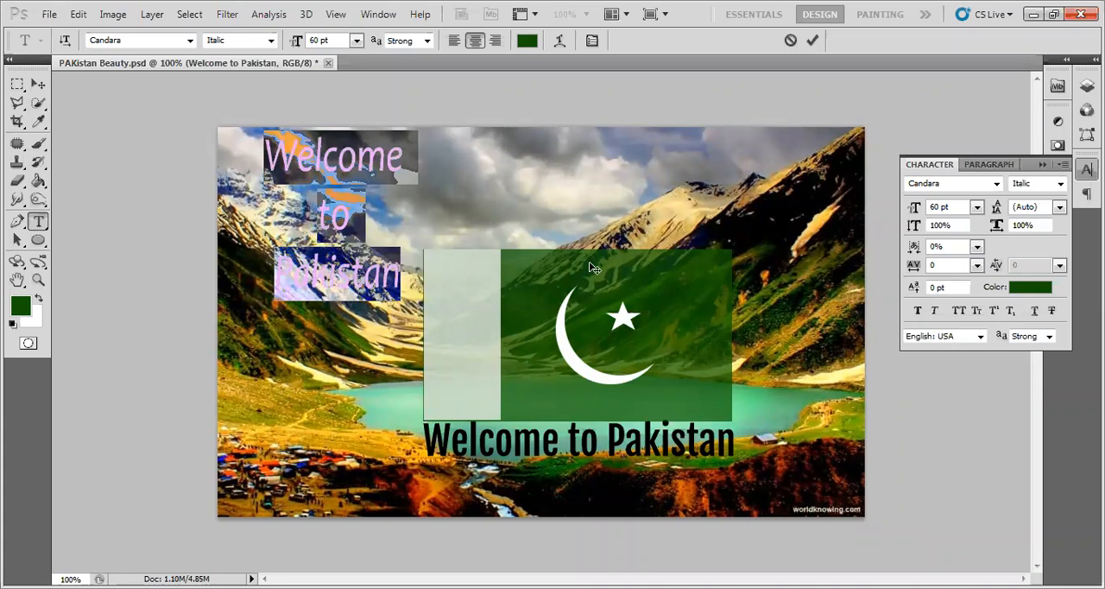
{"action": "left_click", "coordinate": [811, 46]}
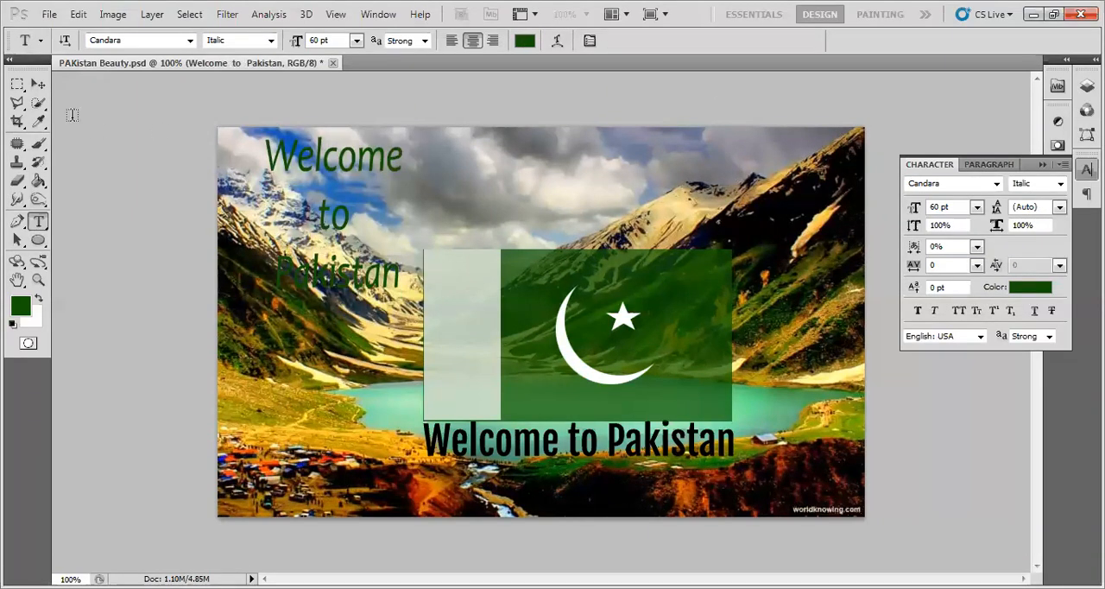
{"action": "left_click", "coordinate": [37, 85]}
{"action": "left_click_drag", "start_coordinate": [355, 227], "coordinate": [422, 242]}
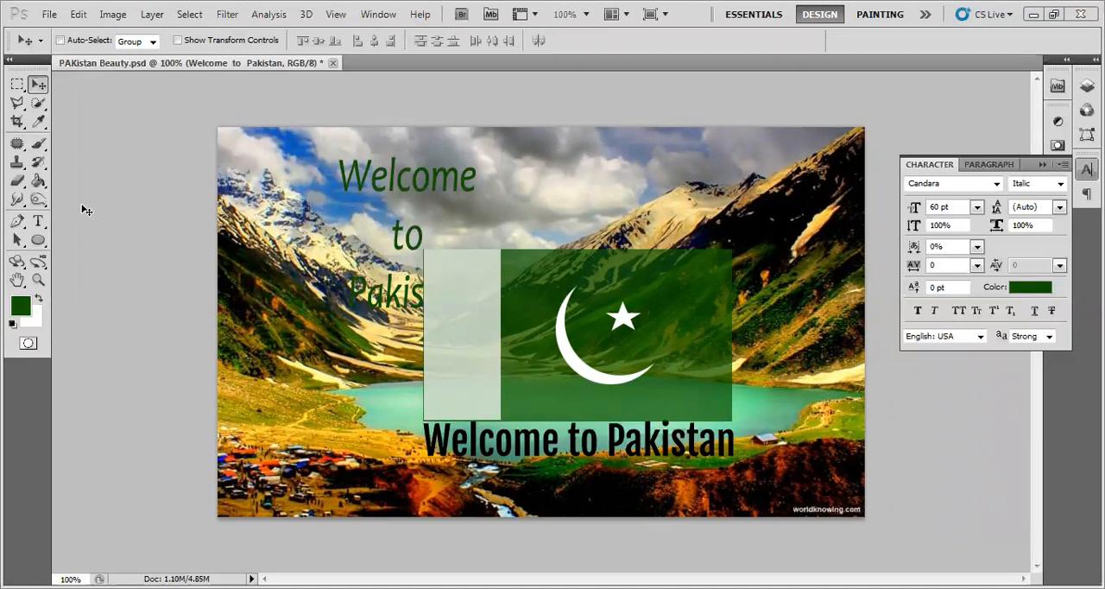
- Rejoin the three lines into a single line reading Welcome to Pakistan, and move it right above the flag
{"action": "left_click", "coordinate": [38, 222]}
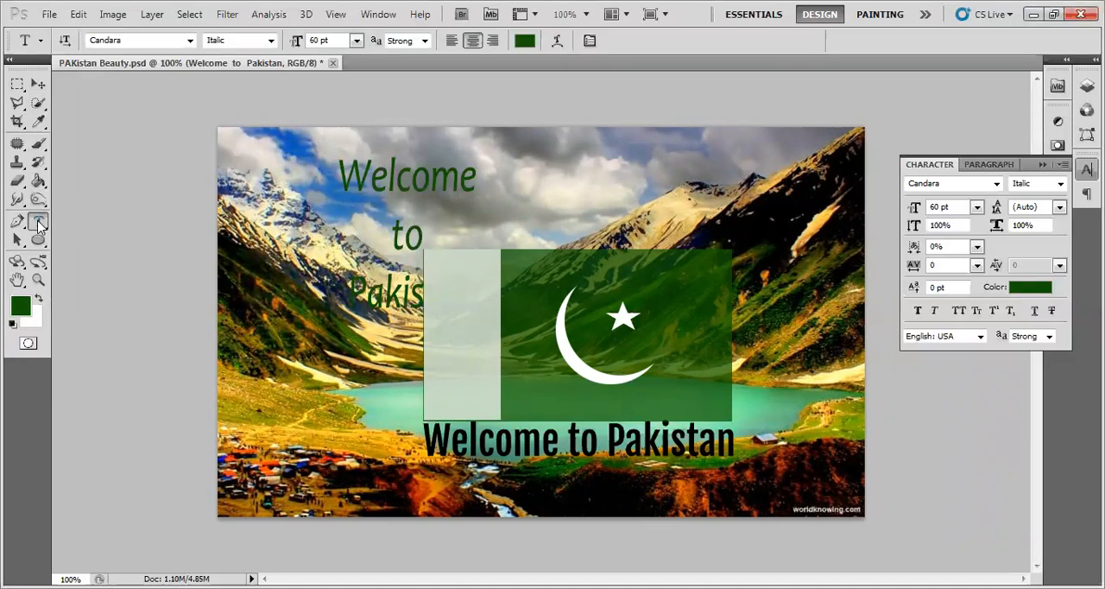
{"action": "left_click", "coordinate": [418, 179]}
{"action": "left_click", "coordinate": [477, 177]}
{"action": "key", "text": "Delete"}
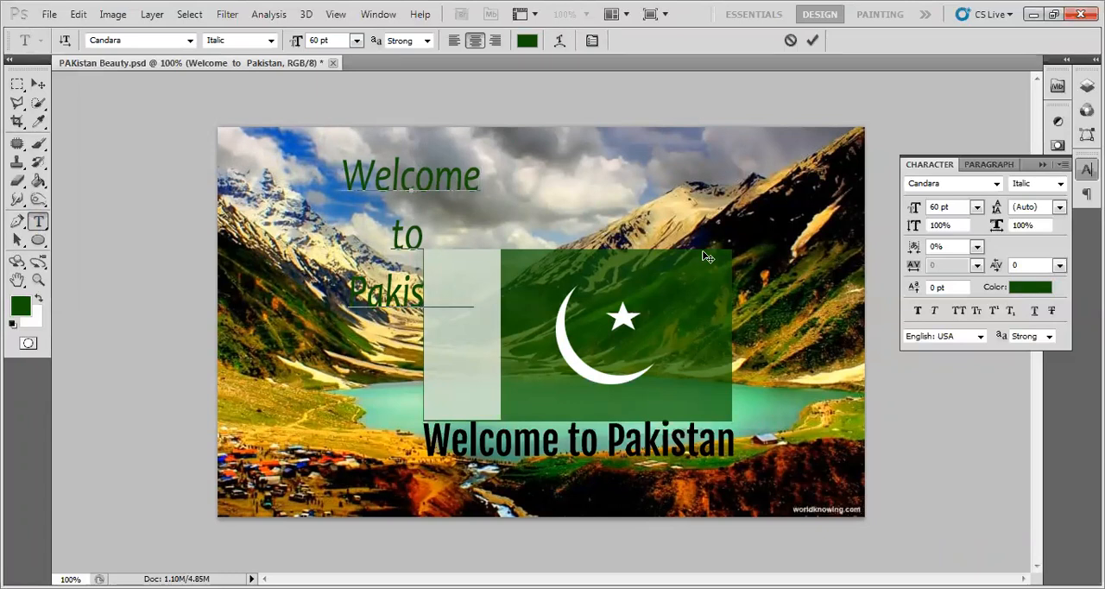
{"action": "key", "text": "Delete"}
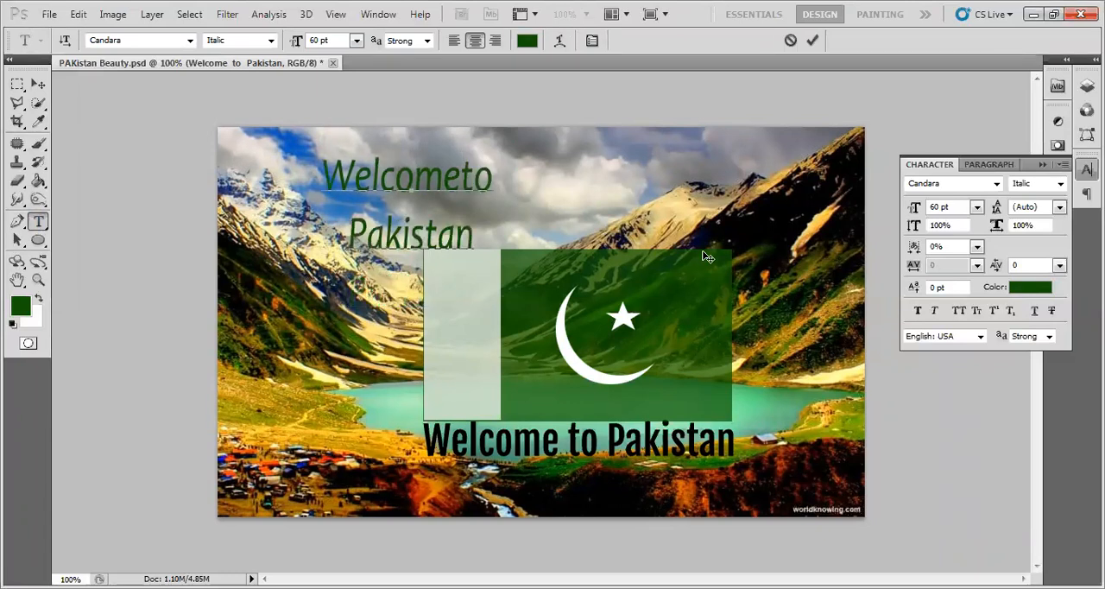
{"action": "key", "text": "End"}
{"action": "key", "text": "Delete"}
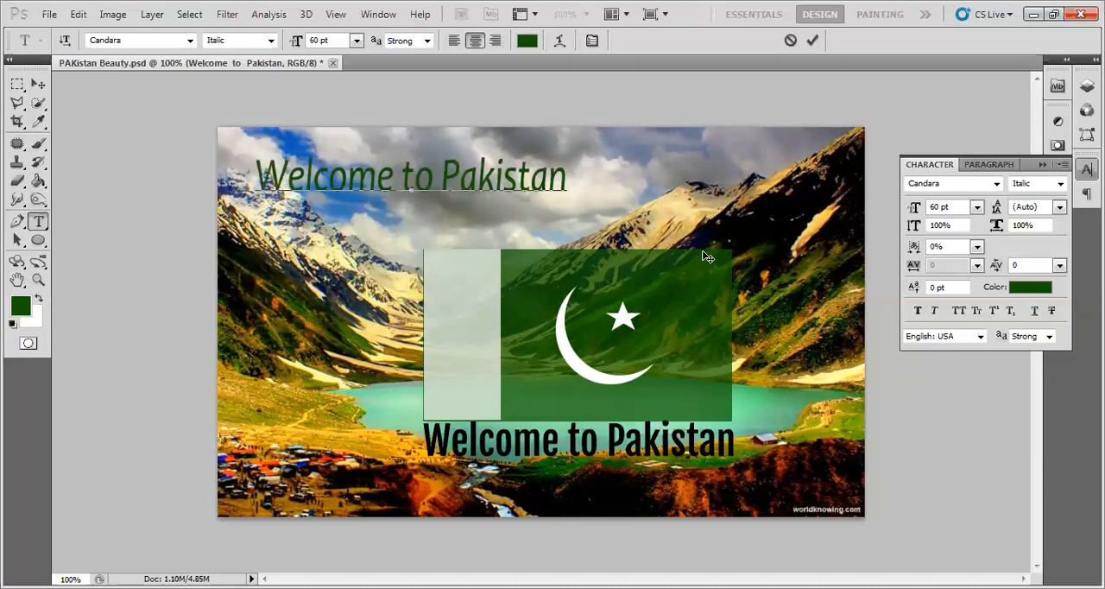
{"action": "left_click", "coordinate": [813, 40]}
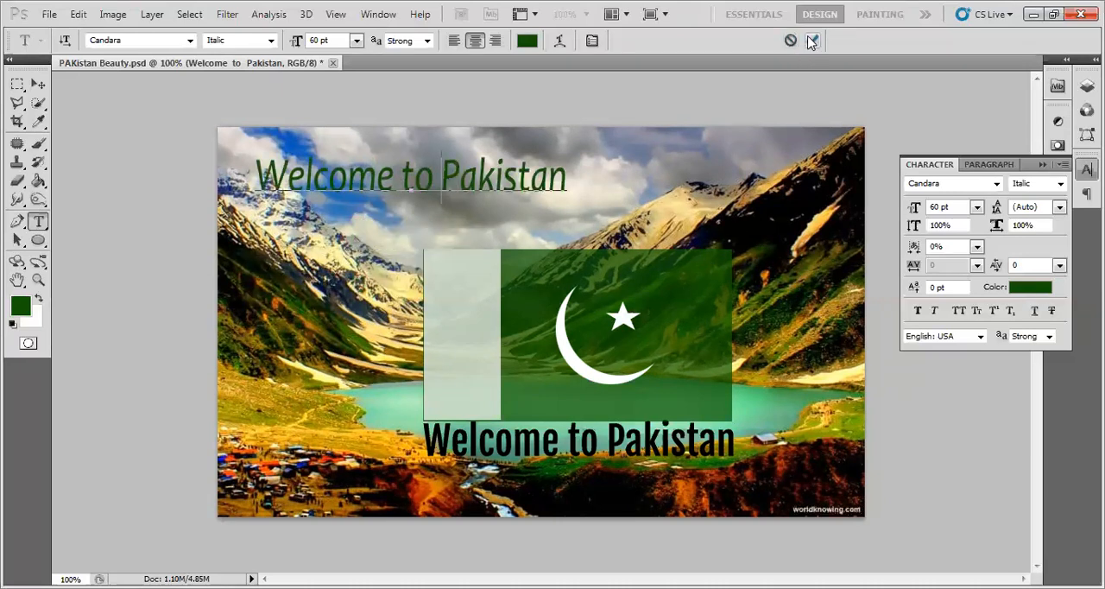
{"action": "left_click", "coordinate": [38, 84]}
{"action": "left_click_drag", "start_coordinate": [373, 202], "coordinate": [455, 185]}
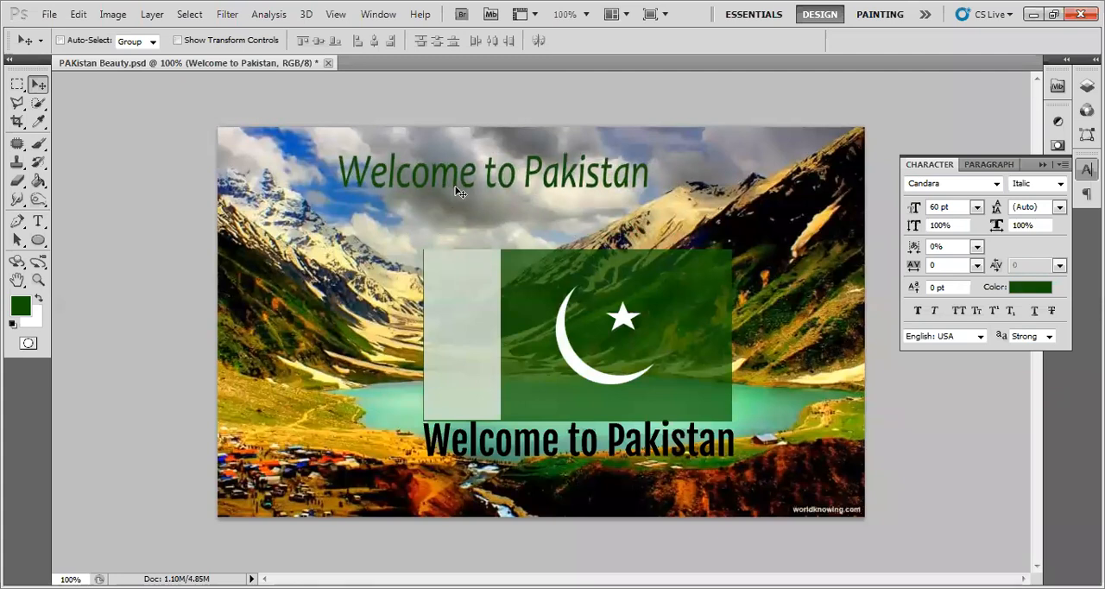
- Recolour the upper Welcome to Pakistan text white, green and finally black with the default colours, and shift it slightly left
{"action": "key", "text": "ctrl+BackSpace"}
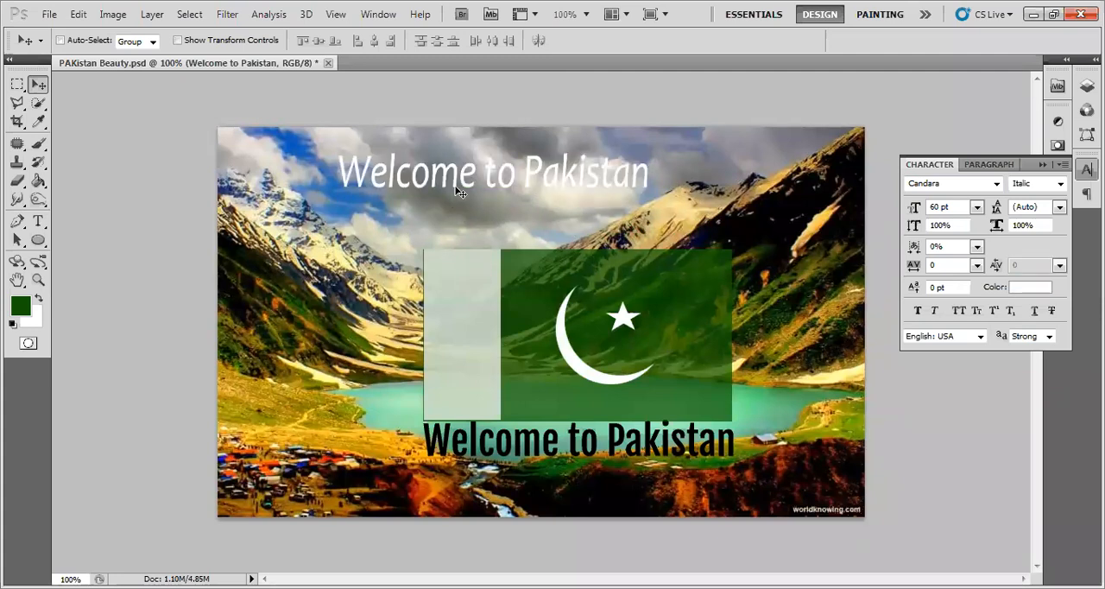
{"action": "key", "text": "alt+BackSpace"}
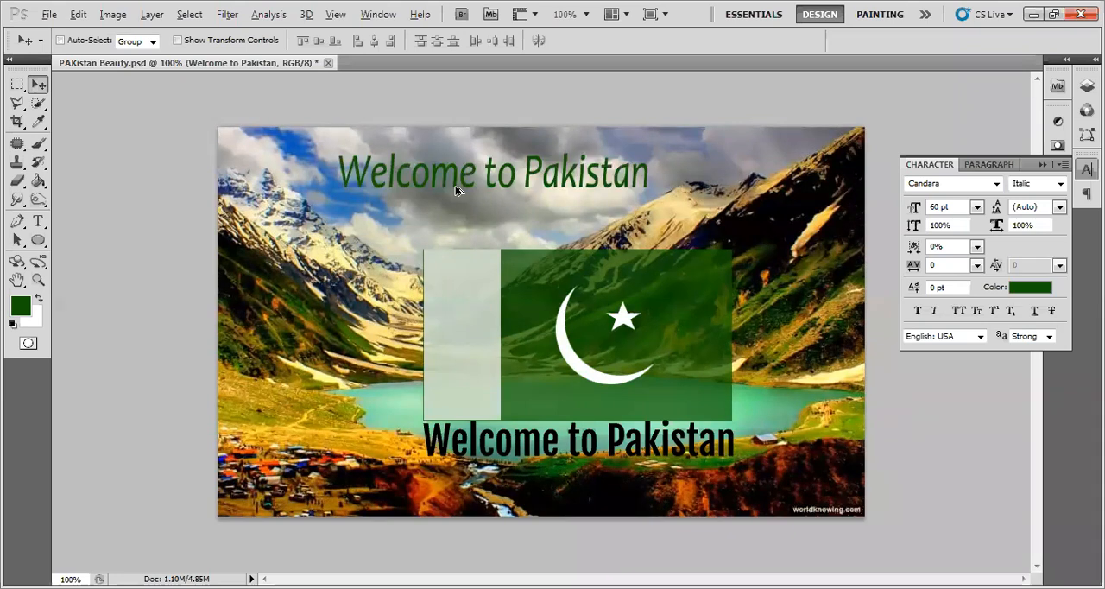
{"action": "key", "text": "d"}
{"action": "key", "text": "alt+BackSpace"}
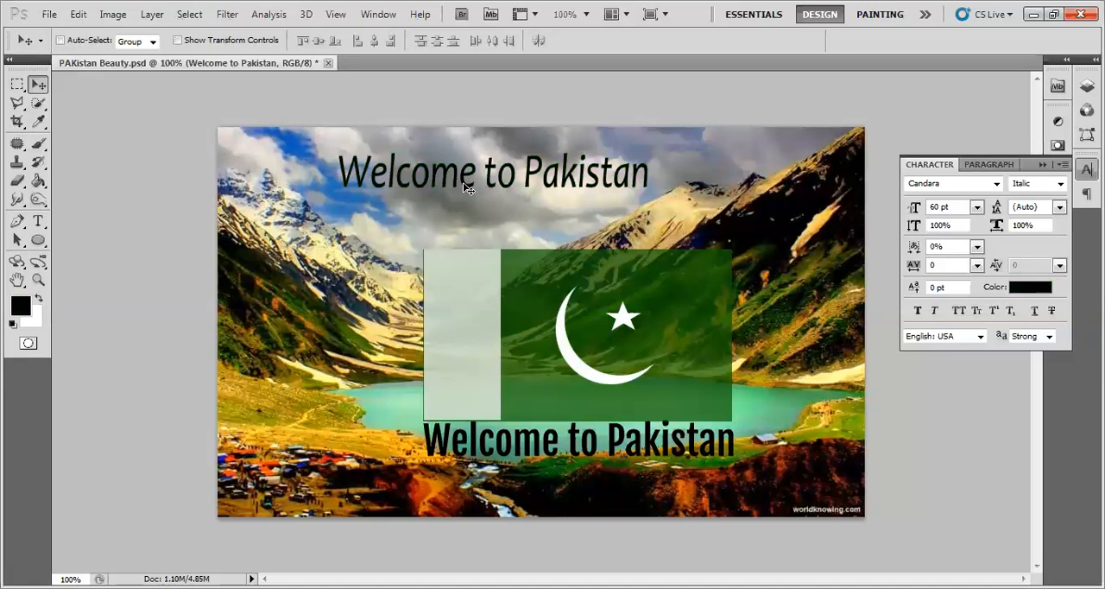
{"action": "mouse_move", "coordinate": [463, 186]}
{"action": "left_mouse_down"}
{"action": "mouse_move", "coordinate": [472, 198]}
{"action": "mouse_move", "coordinate": [445, 191]}
{"action": "left_mouse_up"}
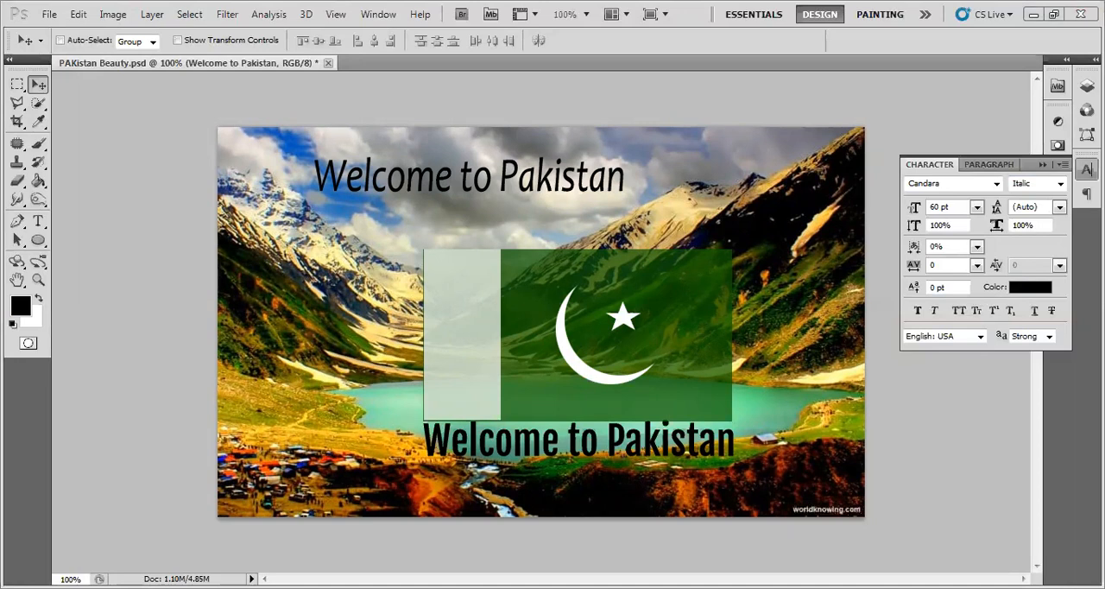
- Show the layer list in place of the character settings and select the Green Flag Area layer
{"action": "left_click", "coordinate": [1087, 170]}
{"action": "left_click", "coordinate": [1087, 86]}
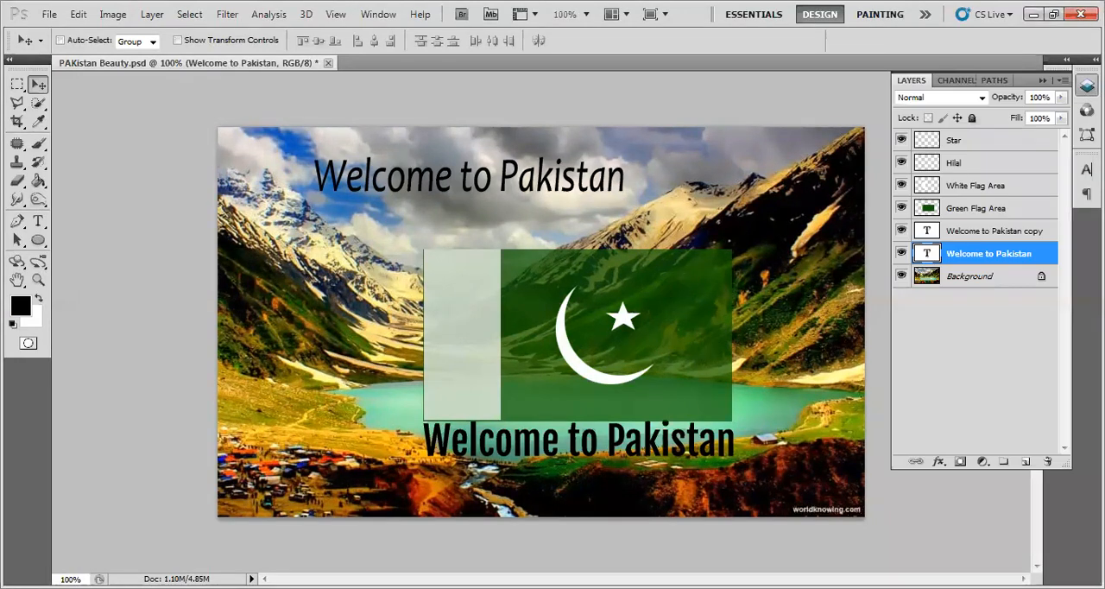
{"action": "left_click", "coordinate": [997, 231]}
{"action": "left_click", "coordinate": [984, 210]}
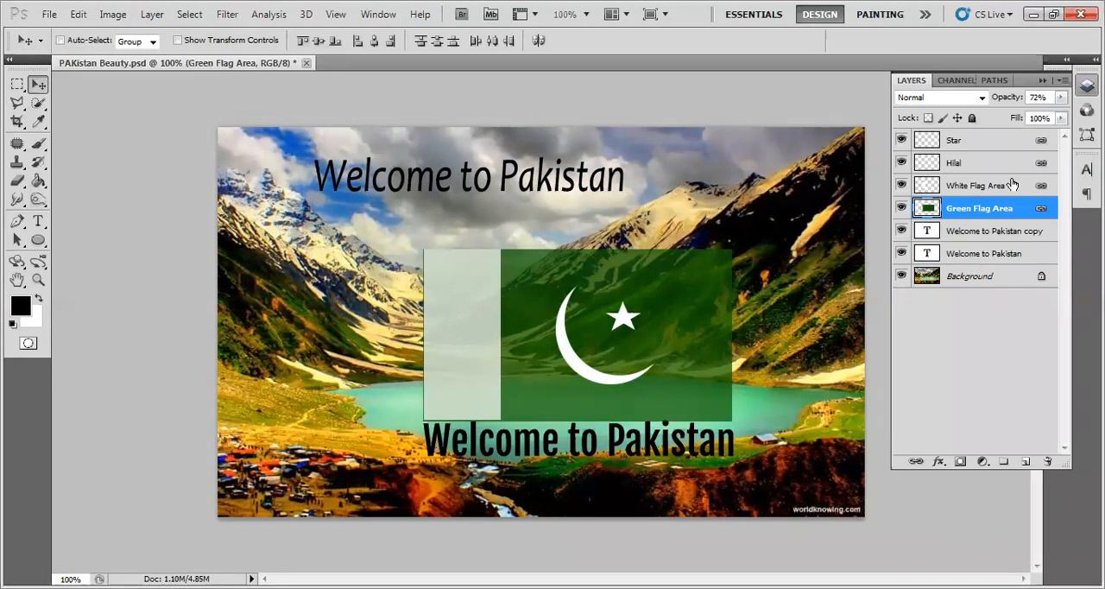
- Try rotating the linked flag layers by several angles with Free Transform, and discard the rotation
{"action": "left_click", "coordinate": [76, 15]}
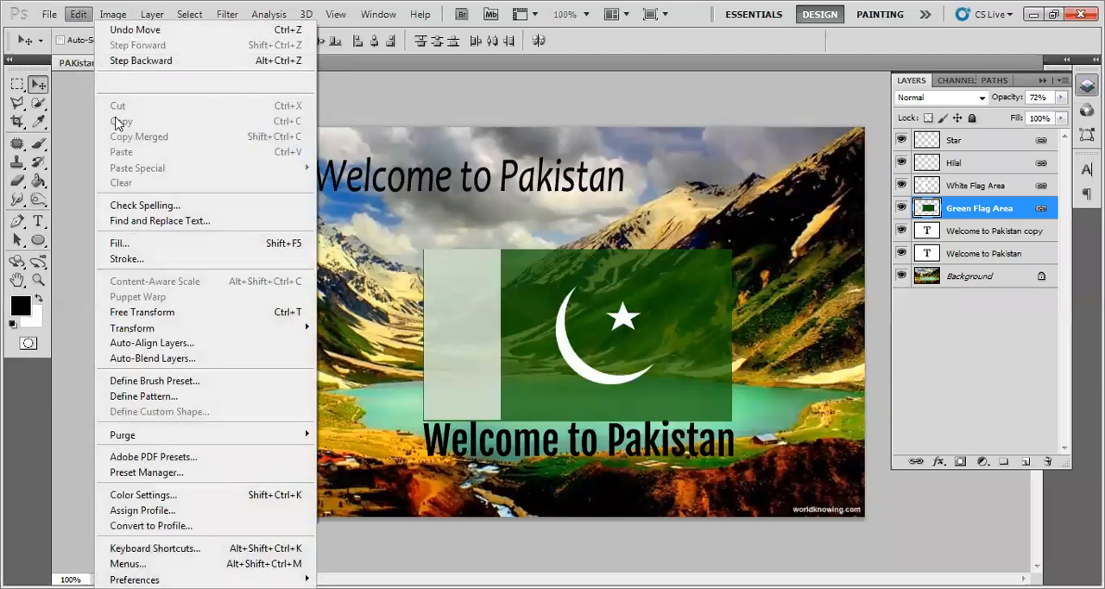
{"action": "left_click", "coordinate": [151, 312]}
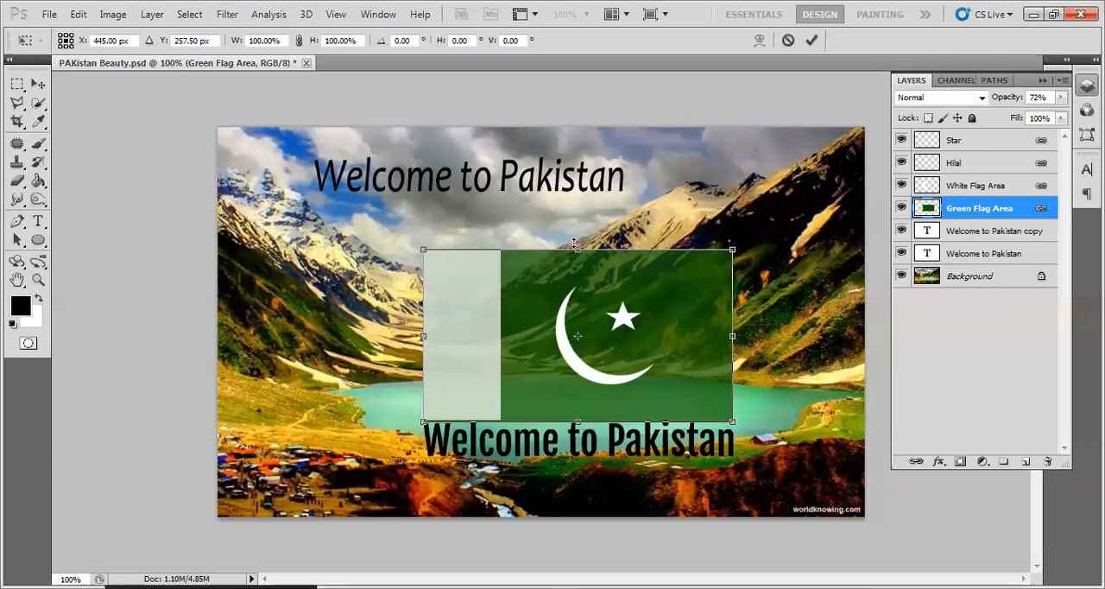
{"action": "left_click_drag", "start_coordinate": [741, 248], "coordinate": [696, 184]}
{"action": "left_click_drag", "start_coordinate": [769, 366], "coordinate": [664, 468]}
{"action": "left_click_drag", "start_coordinate": [460, 198], "coordinate": [404, 423]}
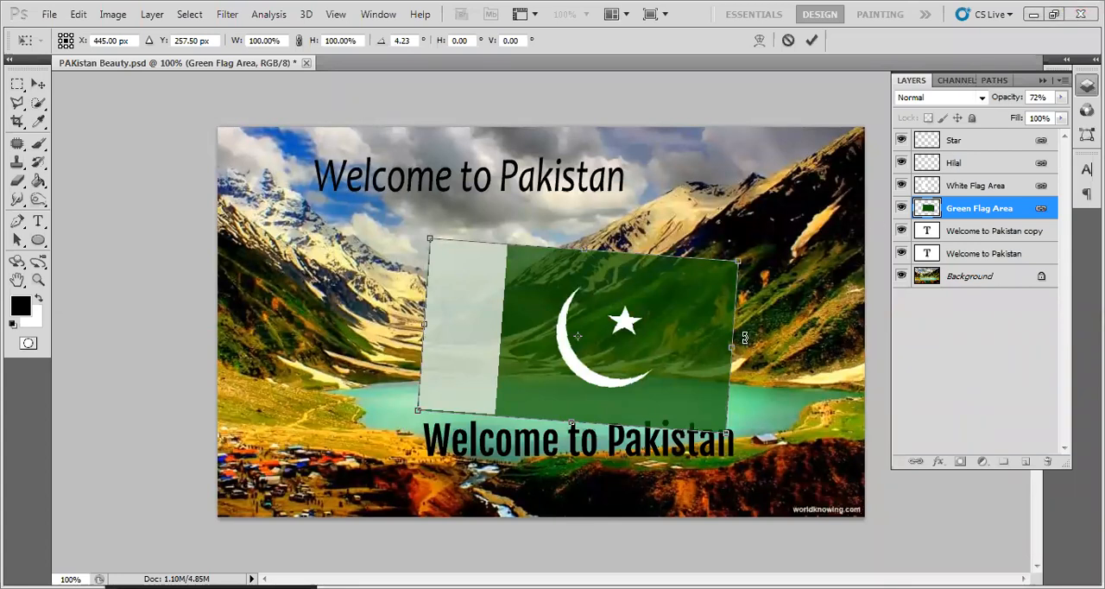
{"action": "left_click_drag", "start_coordinate": [749, 343], "coordinate": [741, 262]}
{"action": "key", "text": "ctrl+z"}
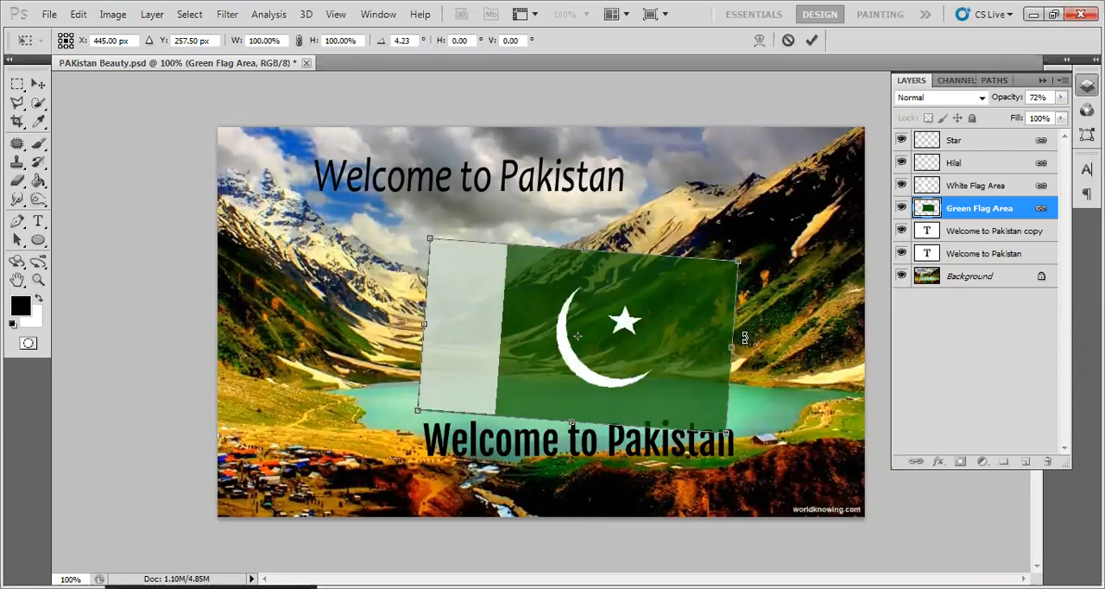
{"action": "key", "text": "Escape"}
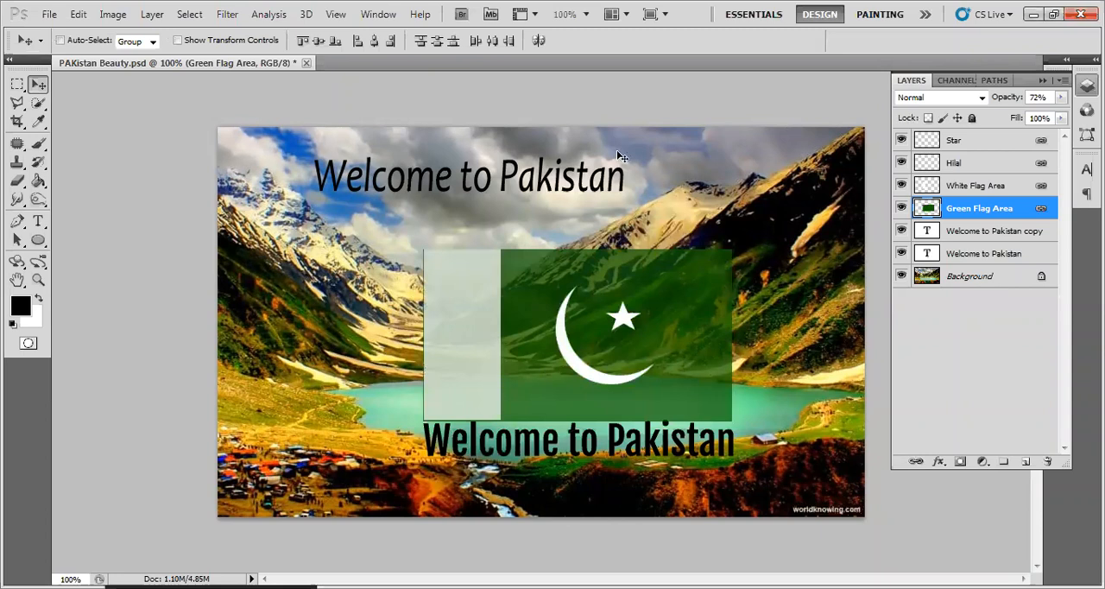
- Select the Background layer of the flag composition and open the image Colors.png from the Photoshop folder
{"action": "left_click", "coordinate": [972, 278]}
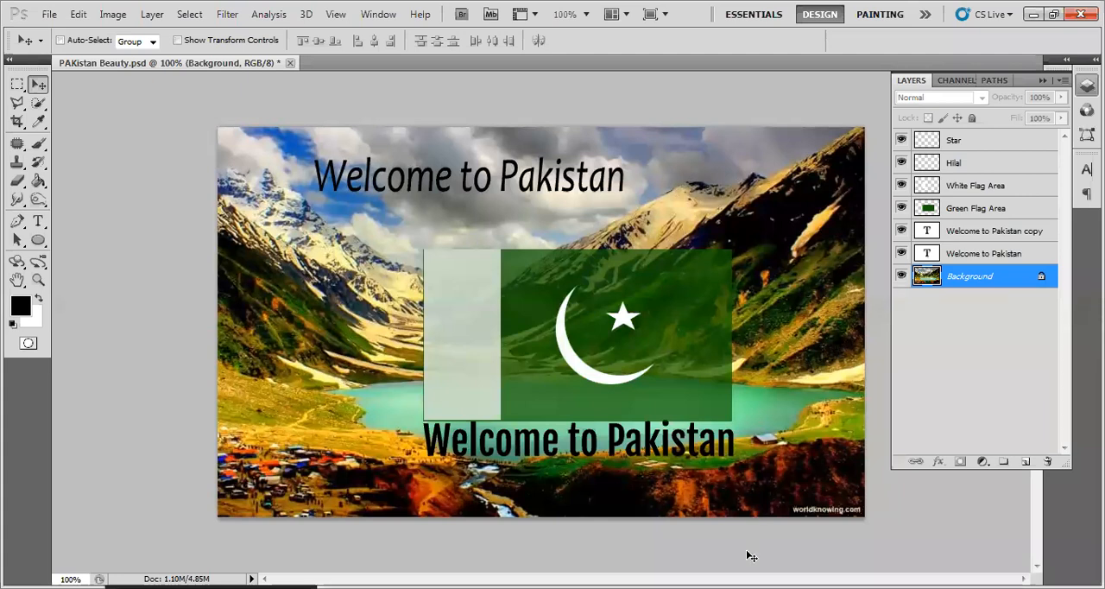
{"action": "left_click", "coordinate": [49, 14]}
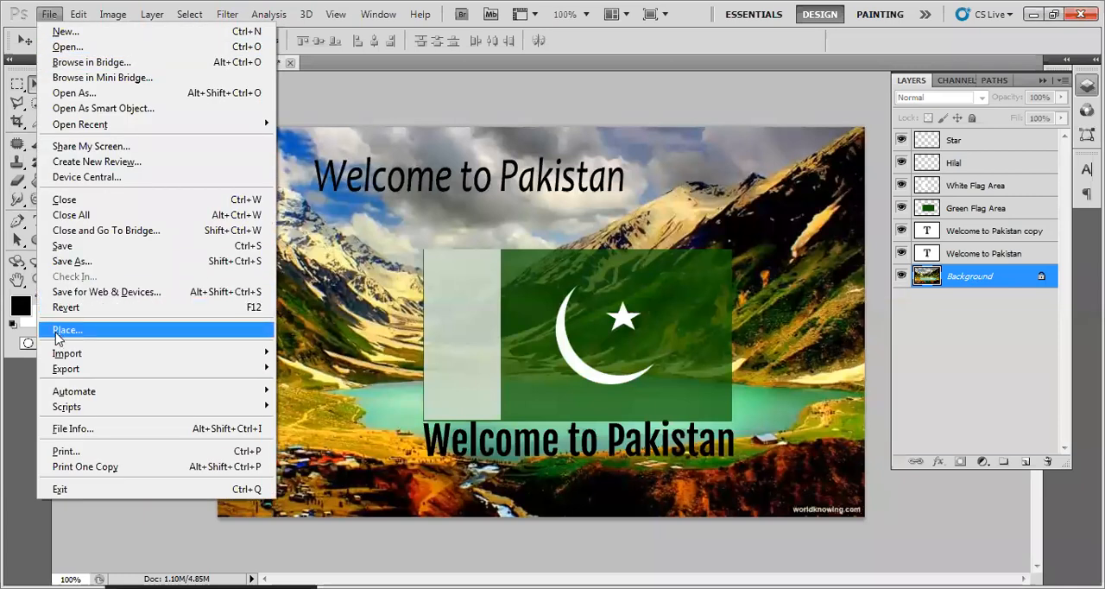
{"action": "left_click", "coordinate": [61, 52]}
{"action": "left_click", "coordinate": [581, 256]}
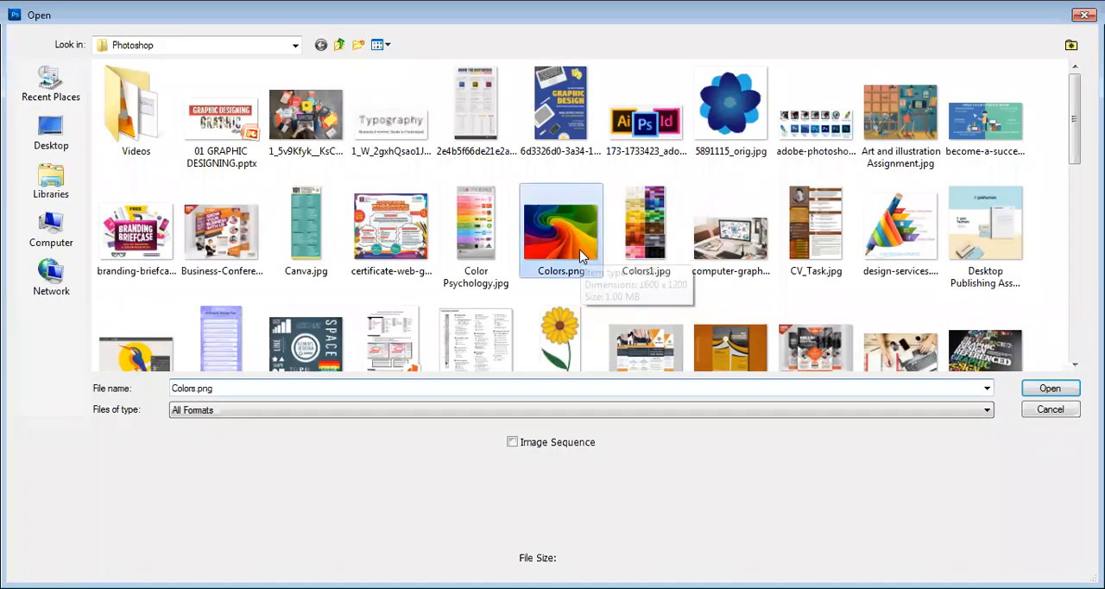
{"action": "double_click", "coordinate": [581, 257]}
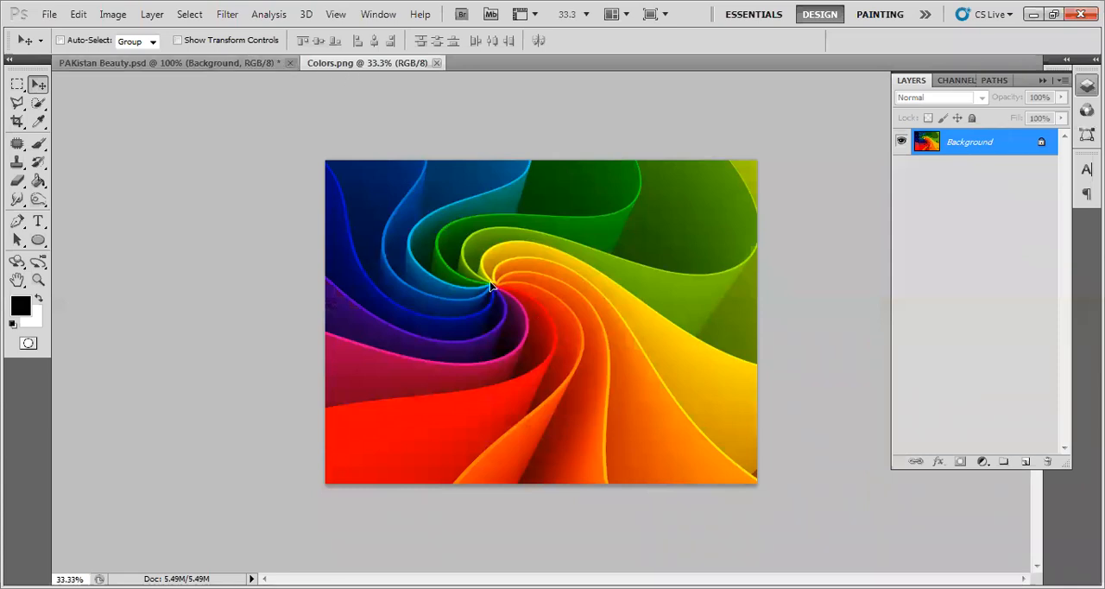
- Paste the Colors.png image directly above the Background in PAKistan Beauty.psd and lower the new layer's opacity to 53%
{"action": "left_click", "coordinate": [233, 63]}
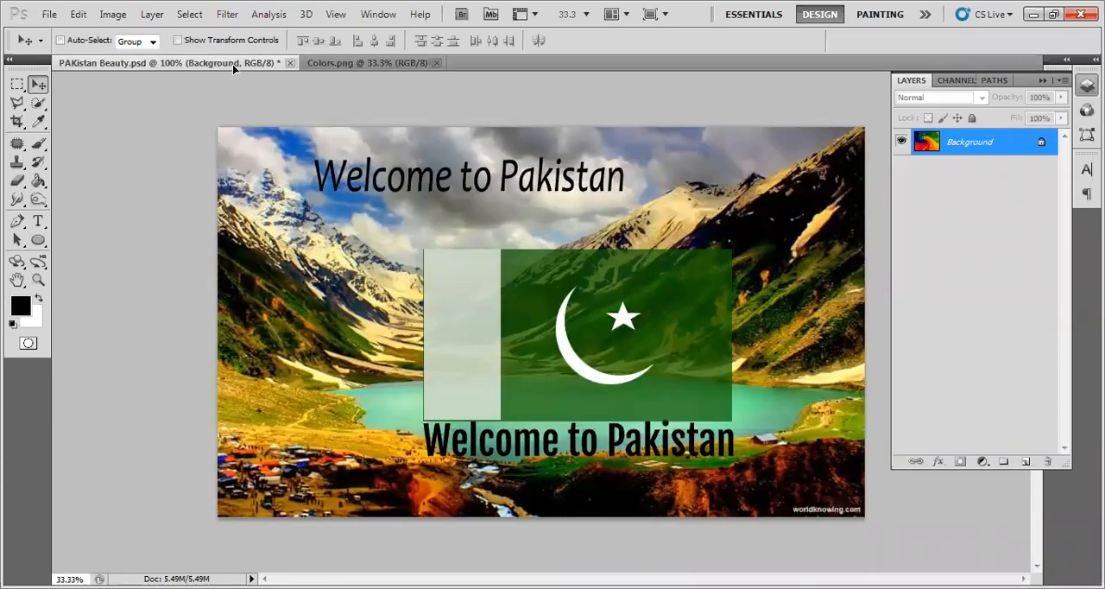
{"action": "key", "text": "ctrl+v"}
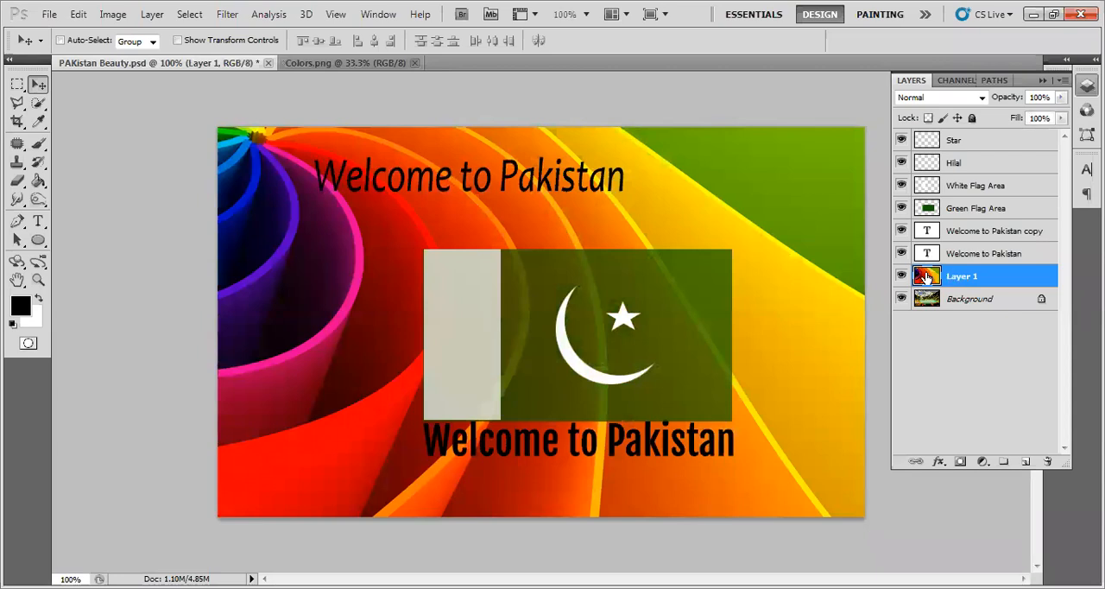
{"action": "left_click_drag", "start_coordinate": [1062, 98], "coordinate": [1023, 115]}
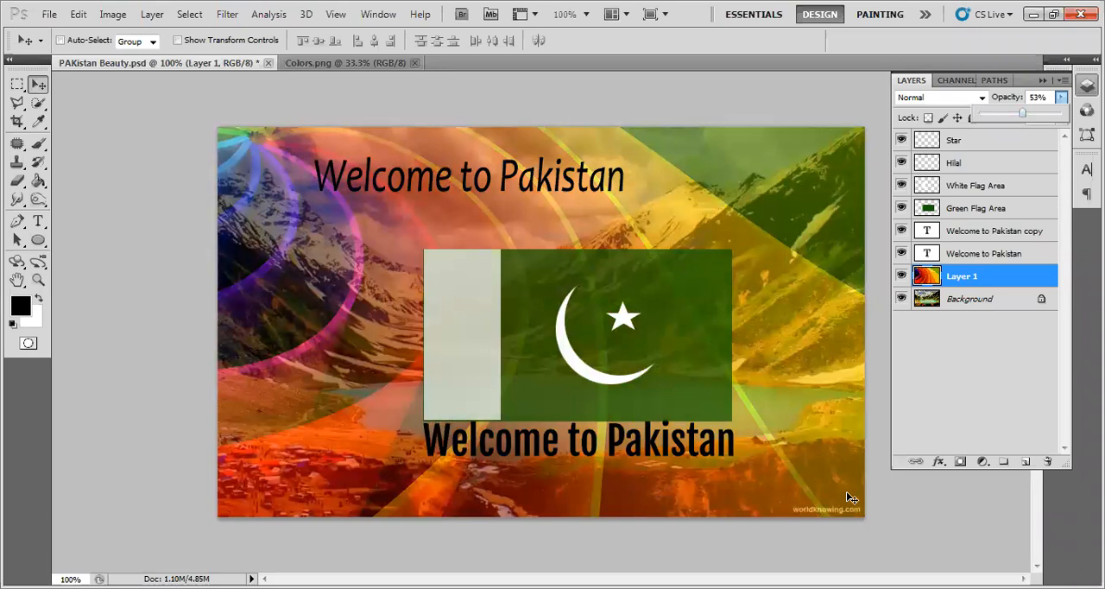
{"action": "left_click", "coordinate": [751, 537]}
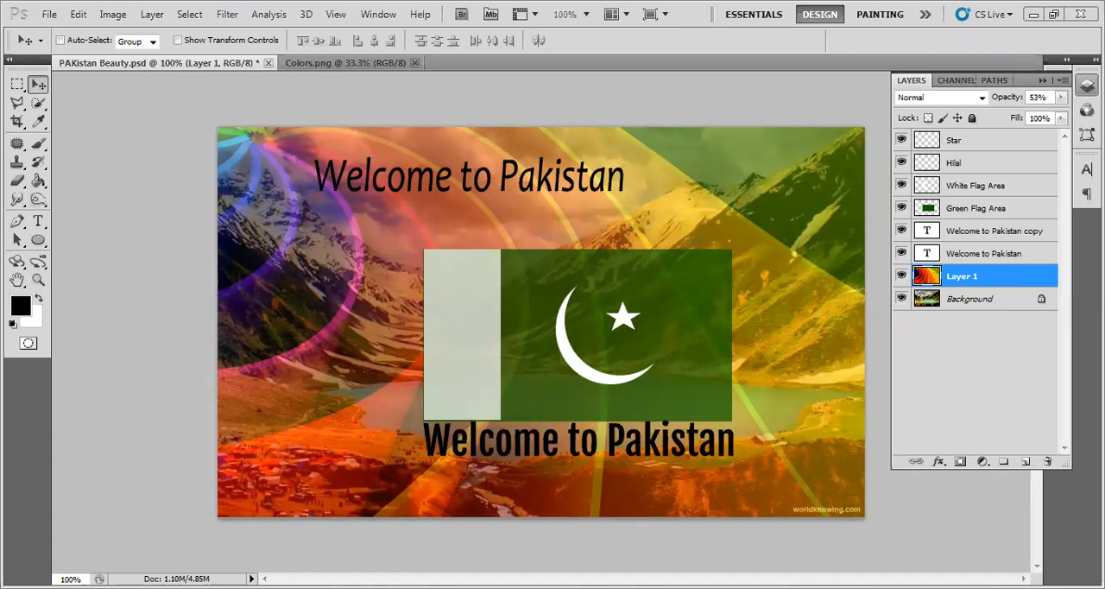
- Hide the Background and the colourful Layer 1, and show both layers again
{"action": "left_click", "coordinate": [902, 299]}
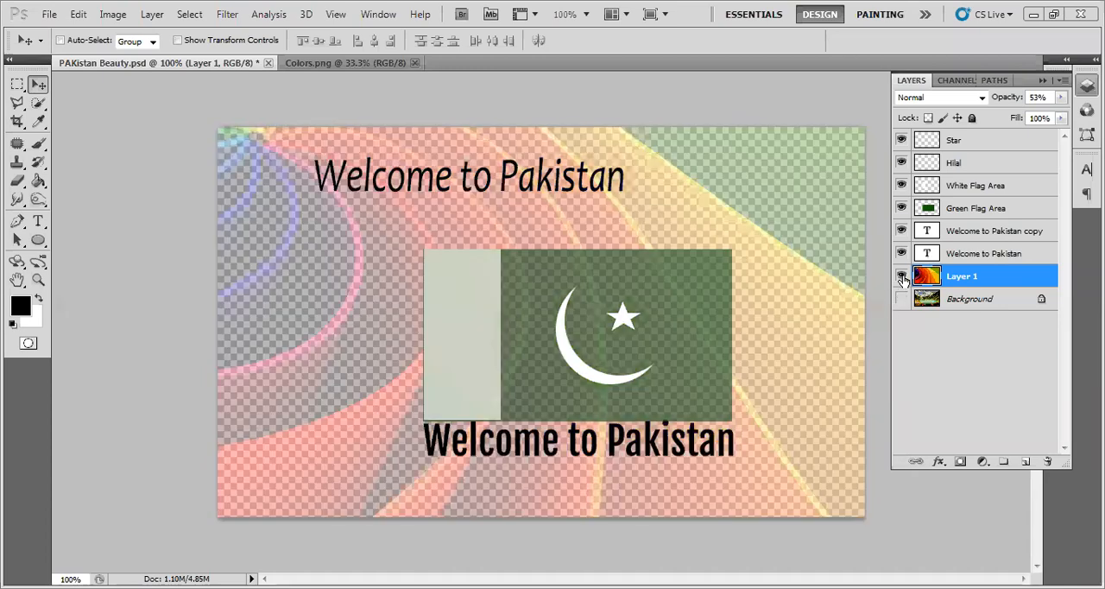
{"action": "left_click", "coordinate": [902, 276]}
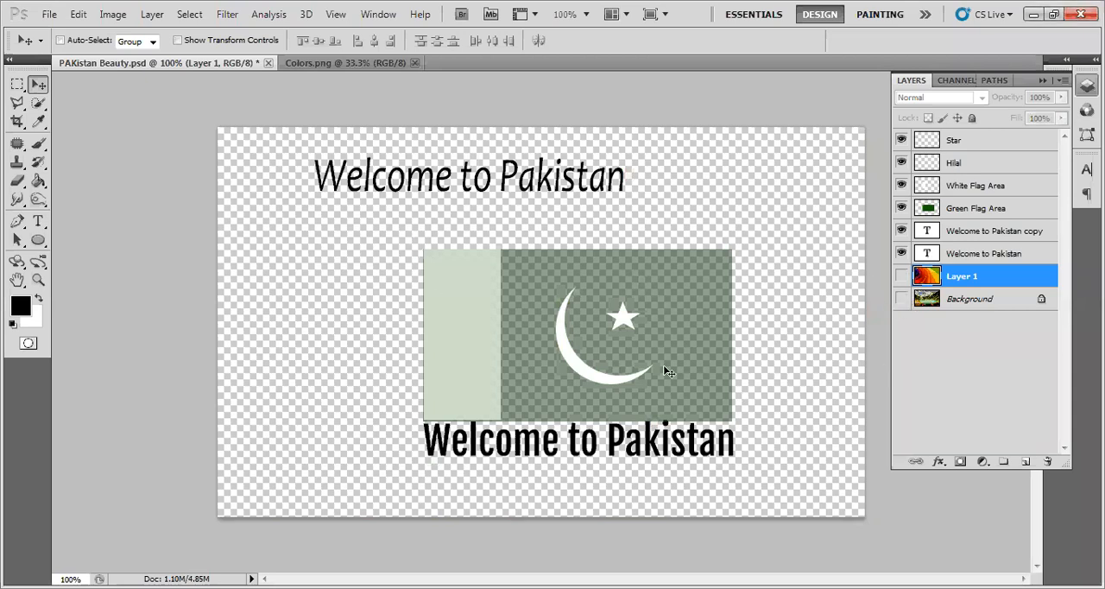
{"action": "left_click", "coordinate": [901, 299]}
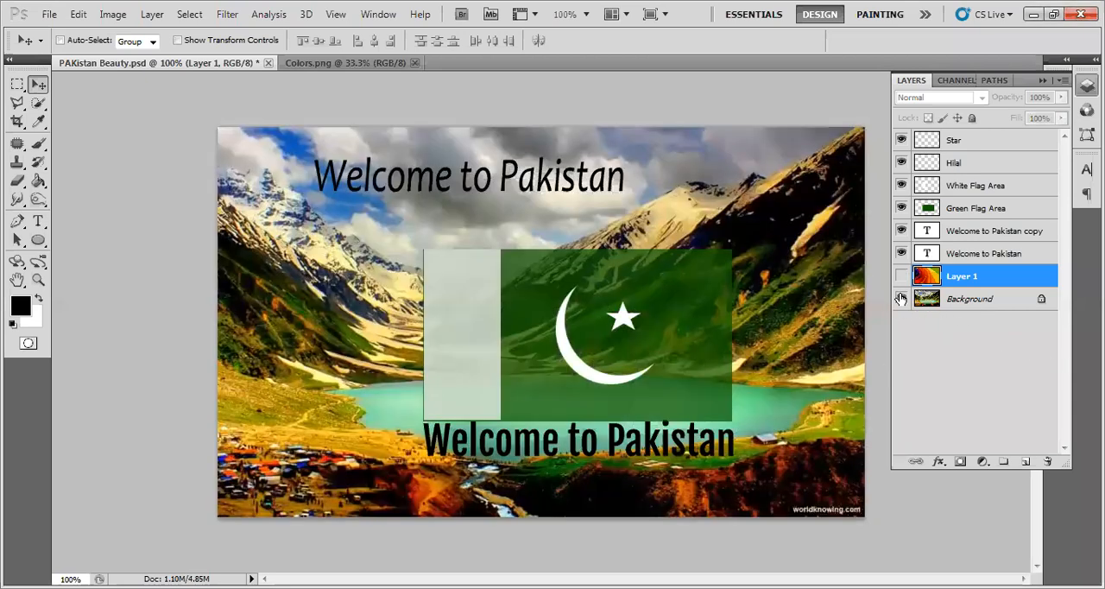
{"action": "left_click", "coordinate": [901, 276]}
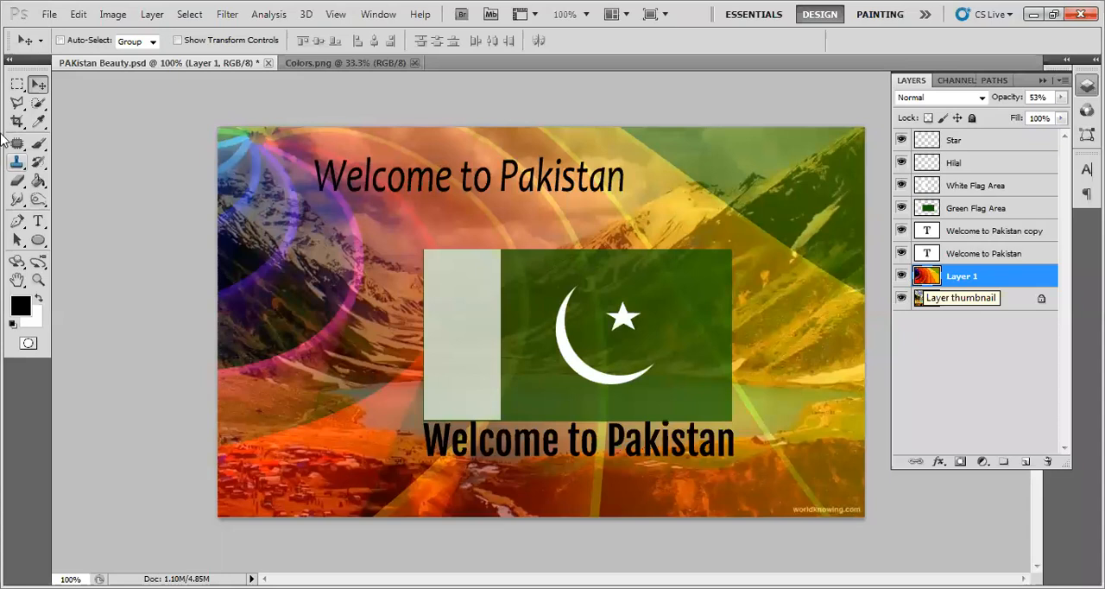
- Close the Colors.png document and save PAKistan Beauty.psd
{"action": "left_click", "coordinate": [393, 66]}
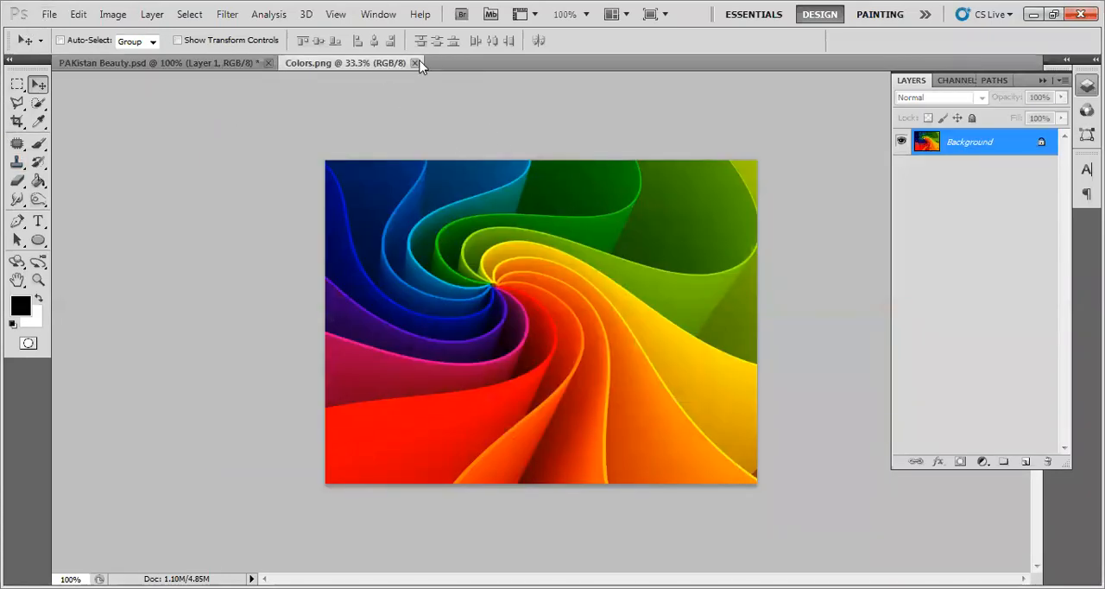
{"action": "left_click", "coordinate": [415, 63]}
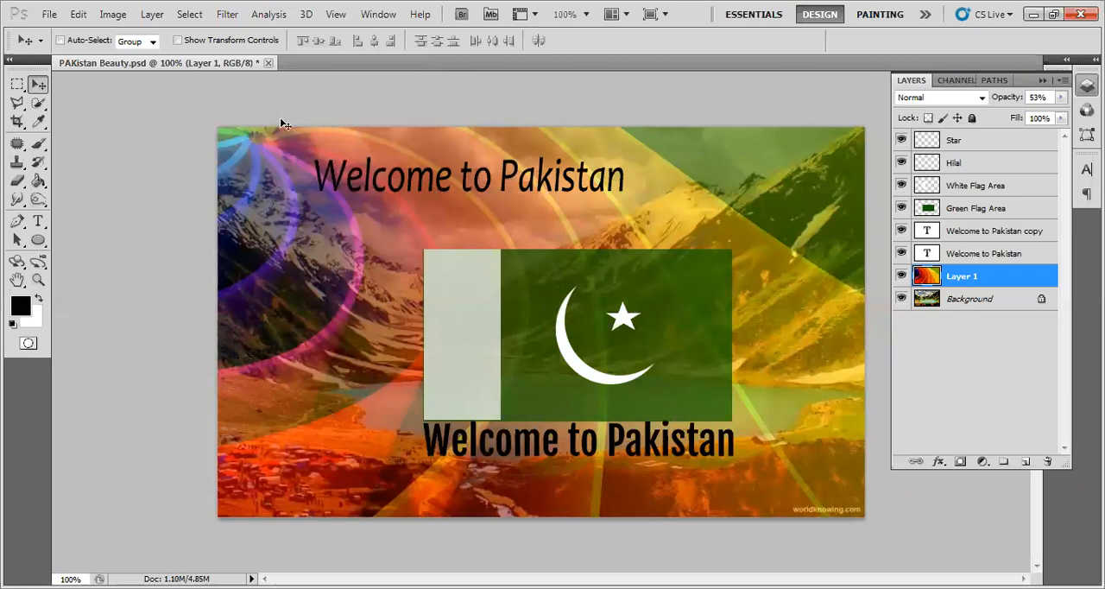
{"action": "left_click", "coordinate": [47, 14]}
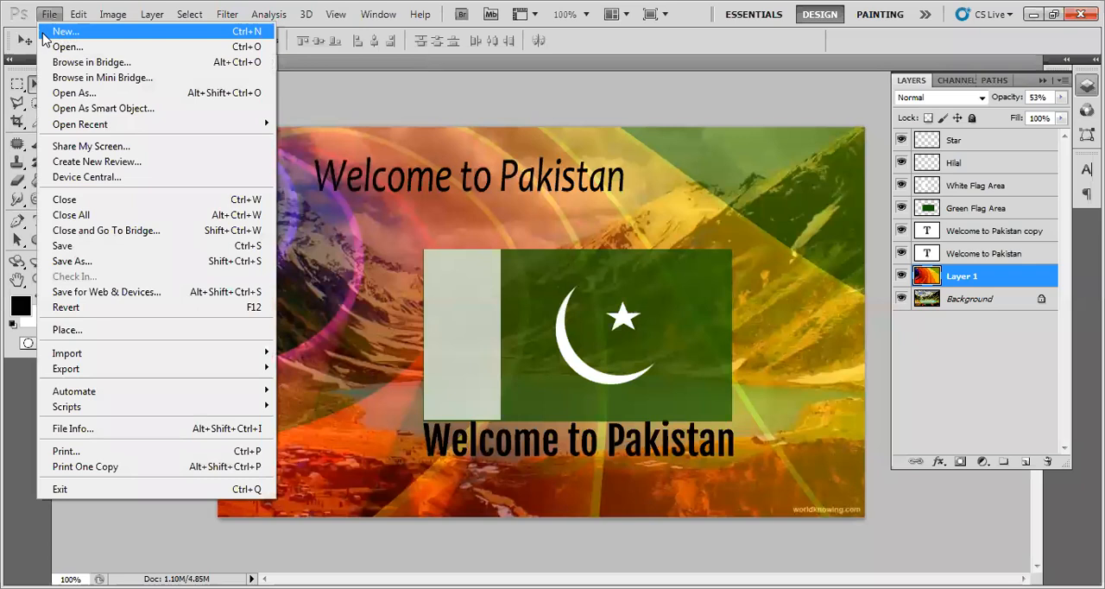
{"action": "left_click", "coordinate": [101, 251]}
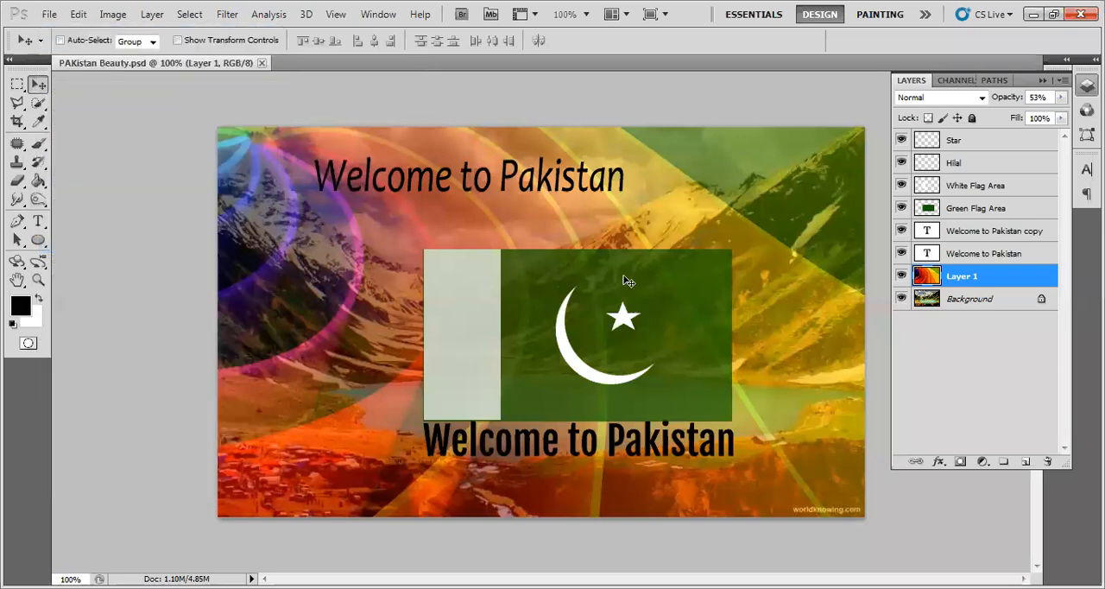